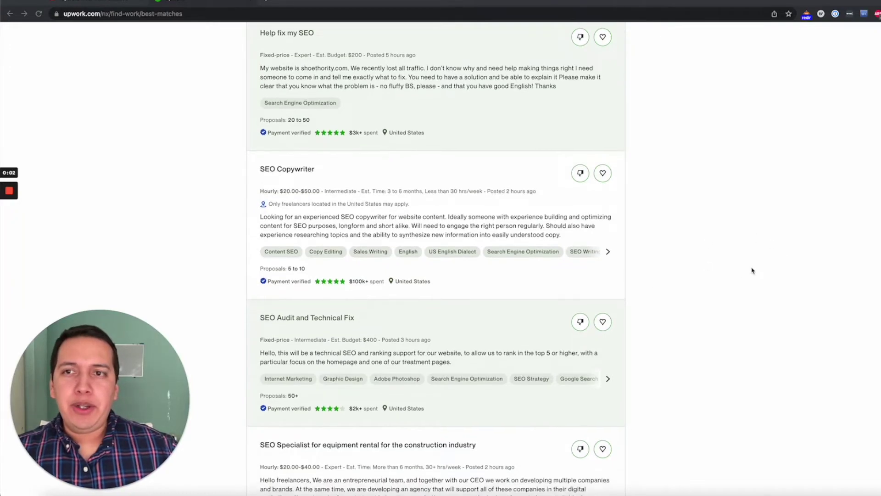
Step: Open the full details of the Help fix my SEO job in Upwork
scroll(753, 271, "up", 10)
scroll(753, 271, "up", 3)
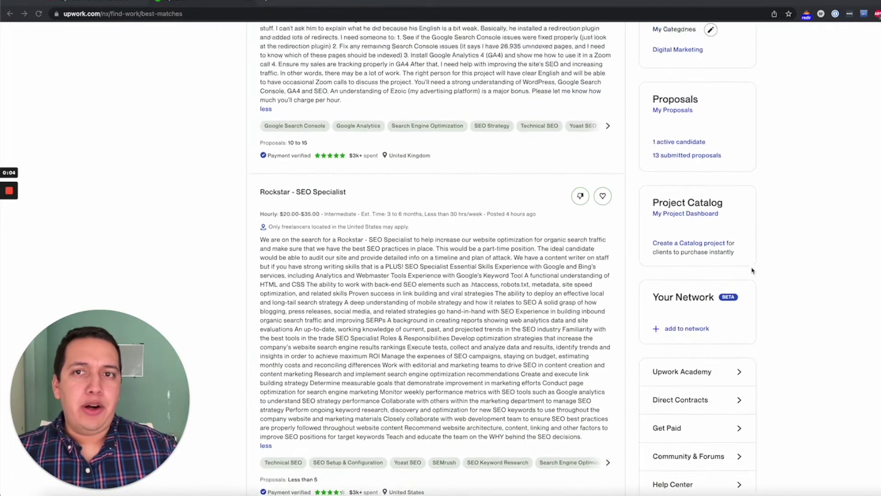
scroll(753, 271, "down", 15)
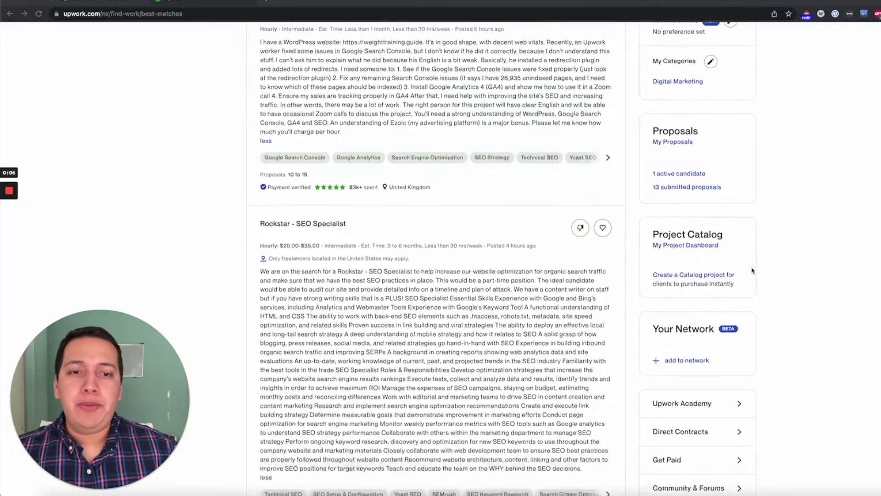
scroll(752, 270, "down", 2)
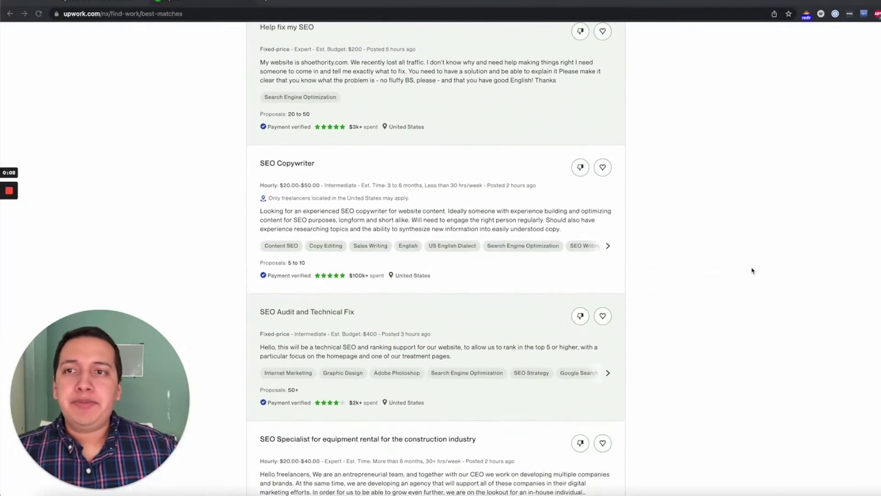
scroll(752, 270, "up", 2)
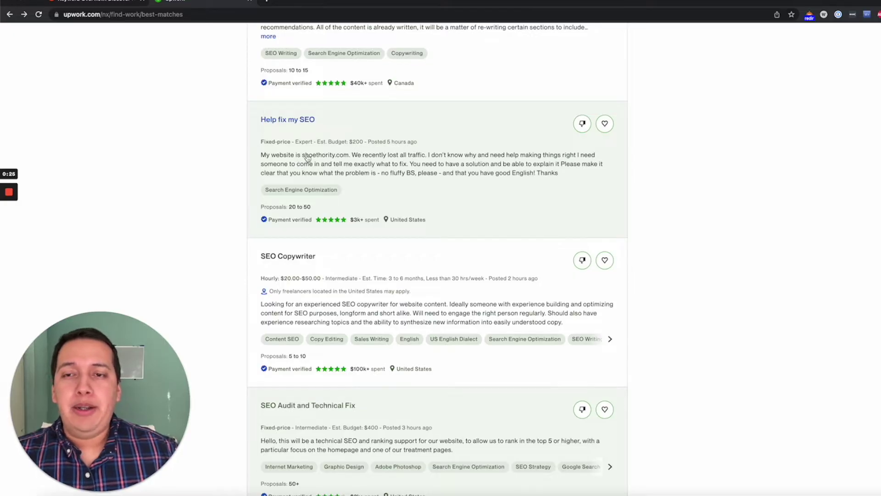
left_click(308, 158)
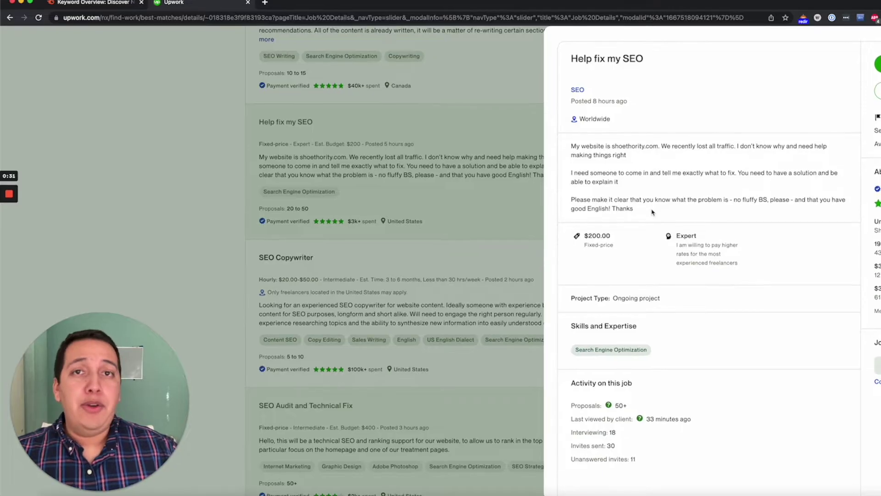
Step: Review the job's activity: 50+ proposals, client's last view and 18 interviewing
scroll(629, 160, "down", 1)
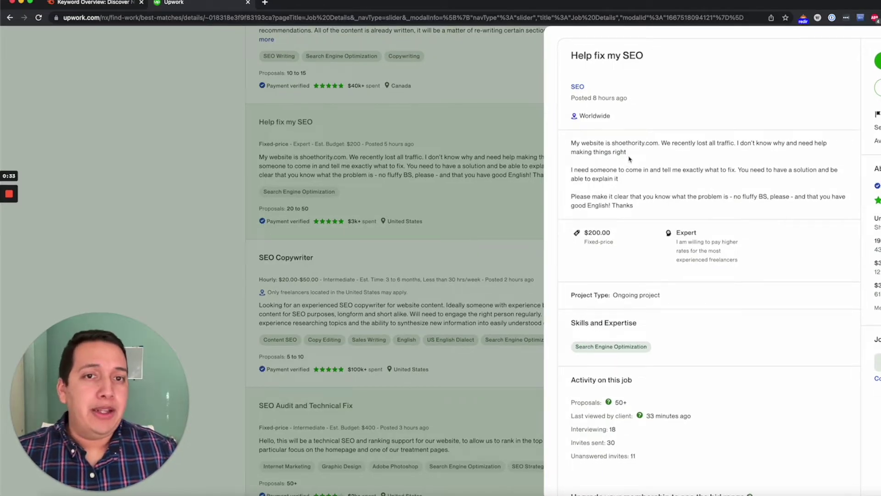
scroll(620, 140, "down", 5)
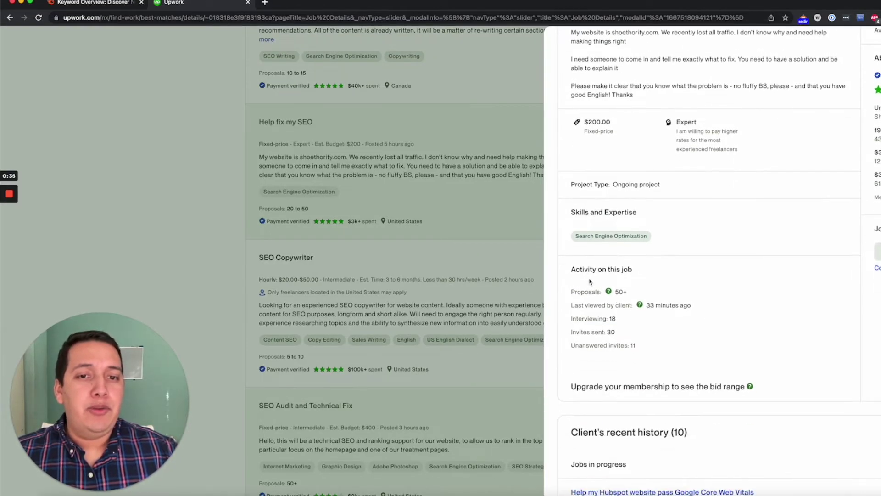
left_click_drag(569, 270, 654, 272)
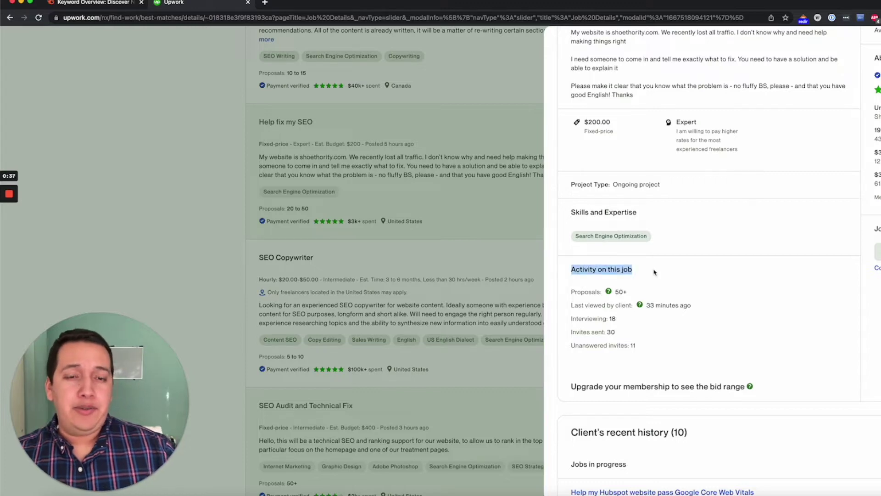
left_click(655, 272)
double_click(590, 289)
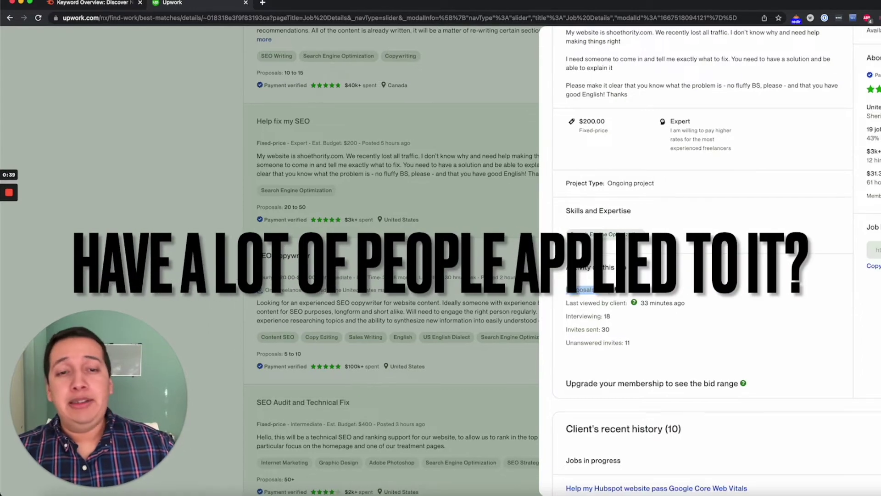
left_click(590, 289)
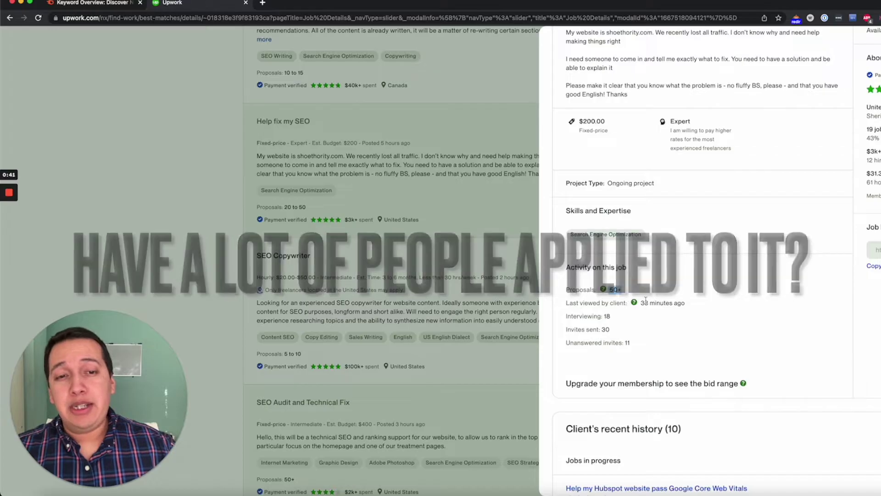
left_click_drag(609, 290, 637, 294)
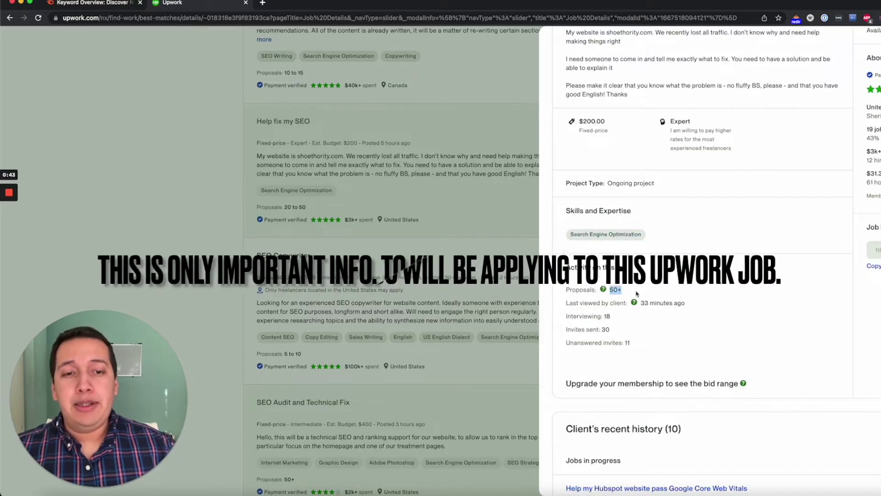
left_click_drag(581, 305, 730, 315)
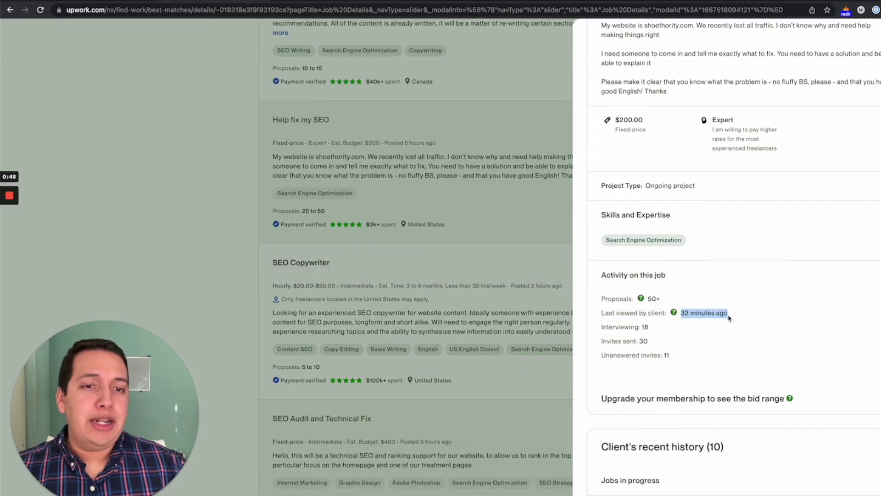
left_click_drag(601, 327, 672, 332)
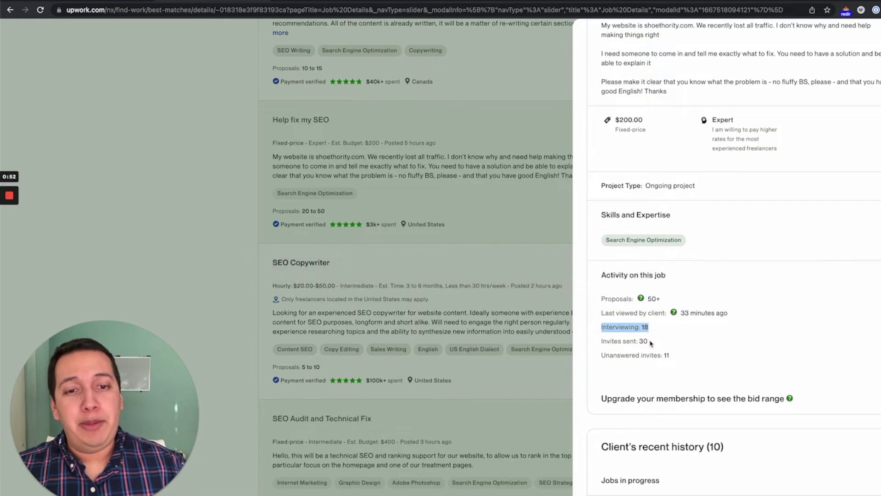
scroll(668, 324, "up", 1)
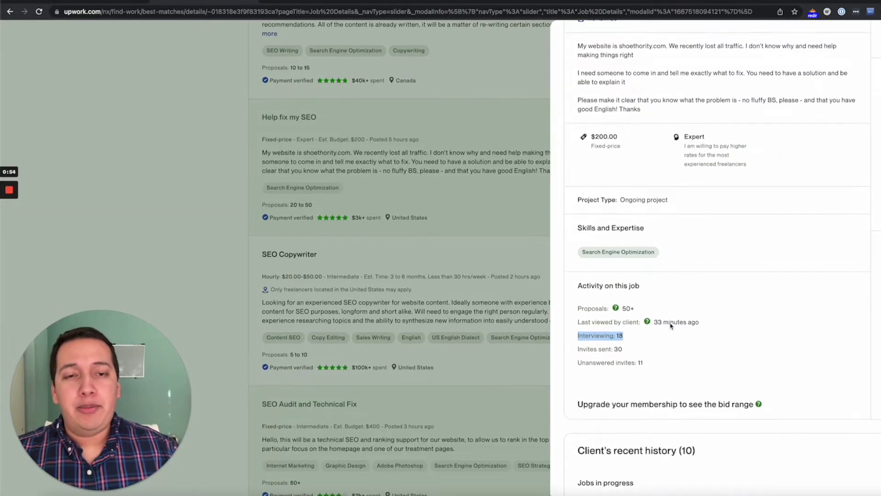
scroll(671, 327, "up", 1)
left_click(663, 399)
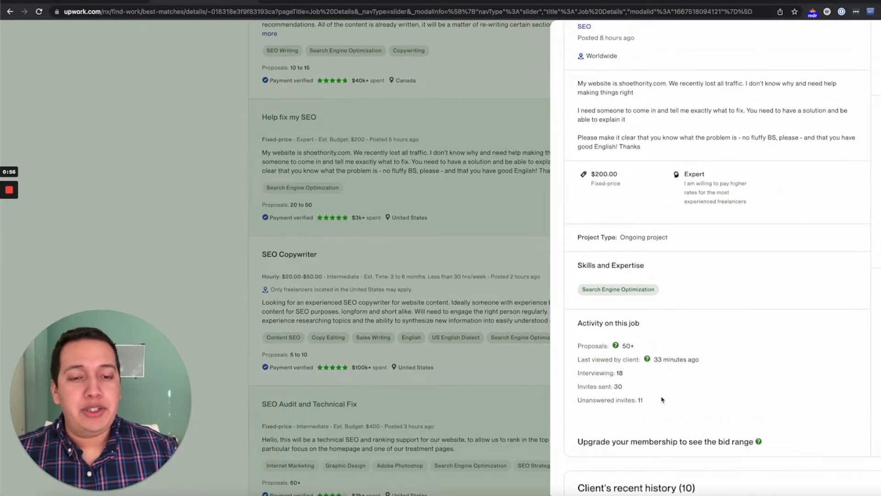
Step: Note the client's website shoethority.com and switch to Screaming Frog SEO Spider
scroll(698, 385, "up", 2)
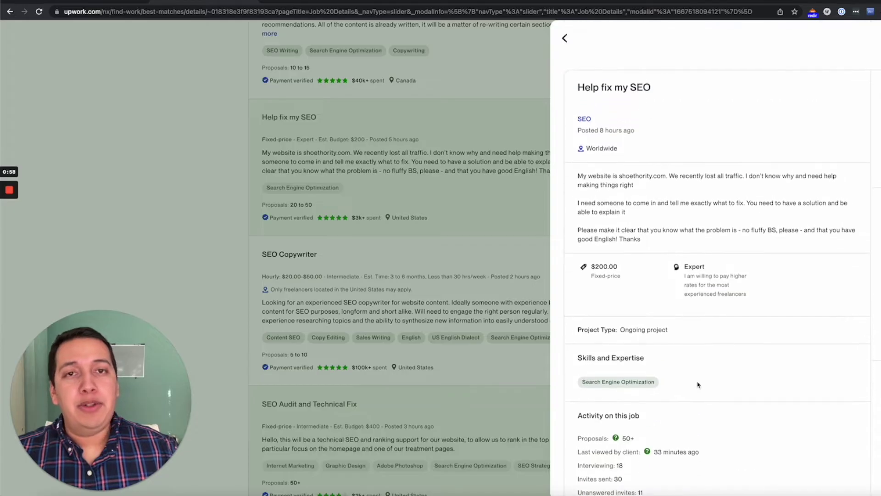
double_click(646, 175)
key("super+c")
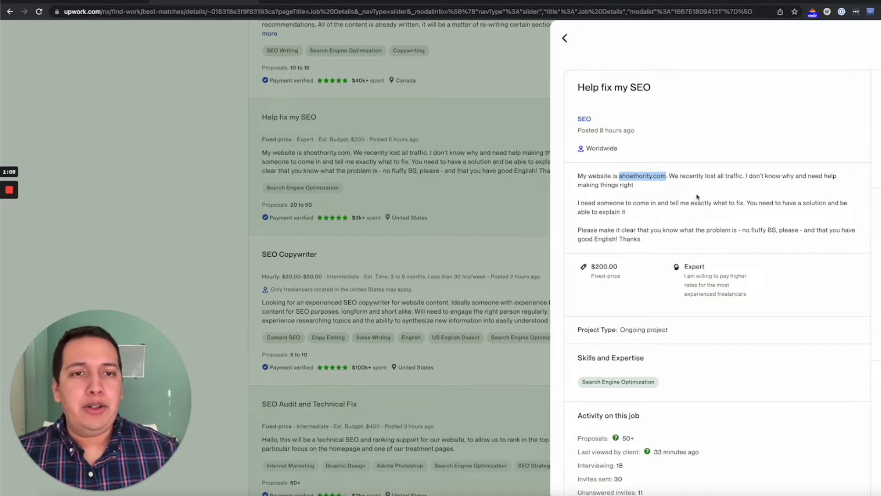
scroll(693, 206, "down", 1)
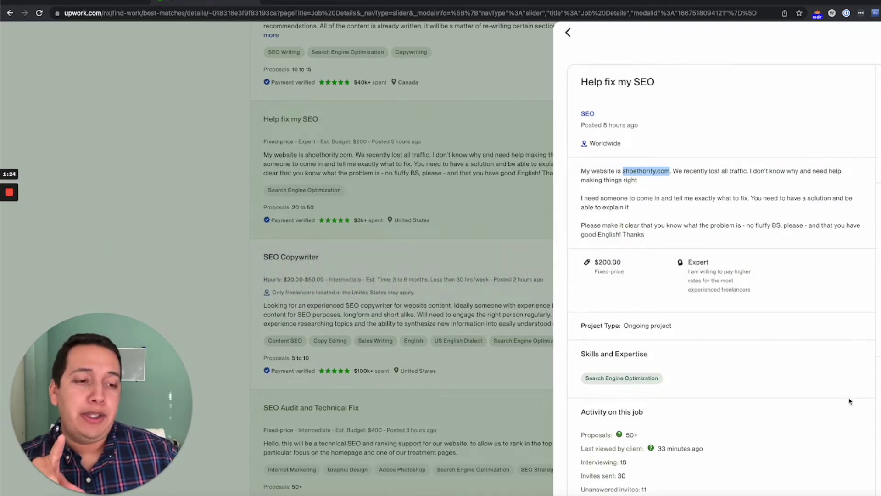
key("super+Tab")
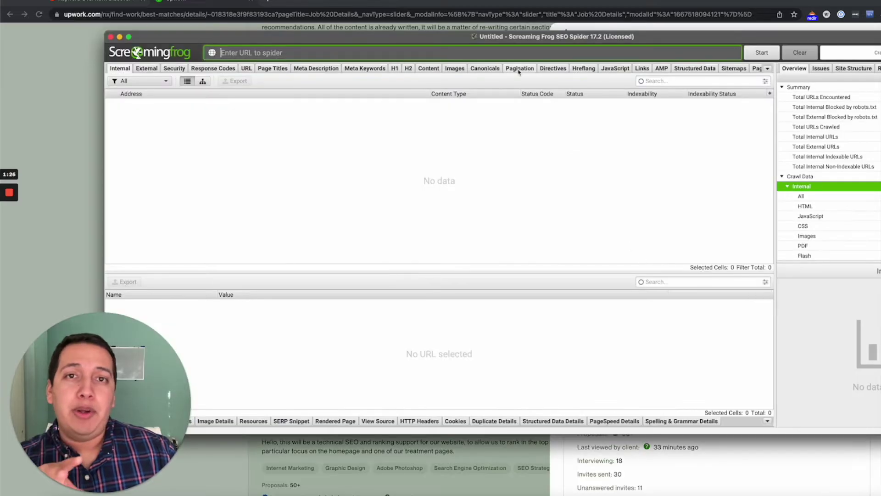
left_click_drag(434, 44, 421, 44)
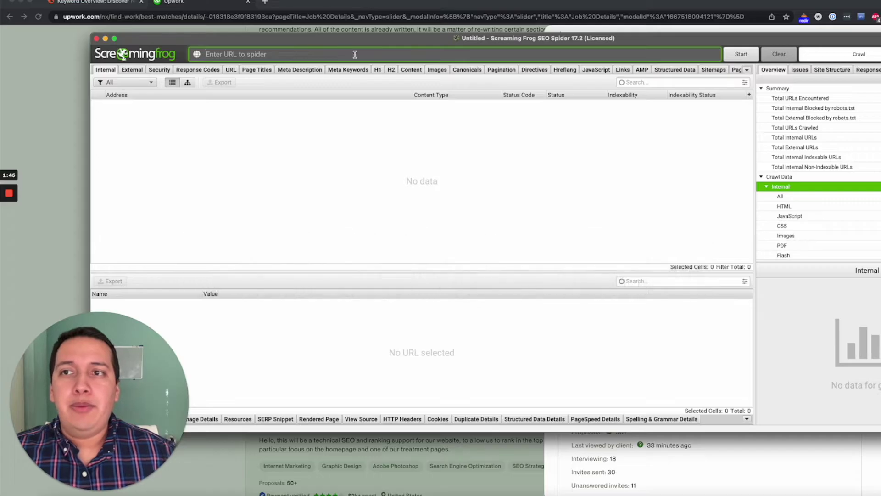
key("super+v")
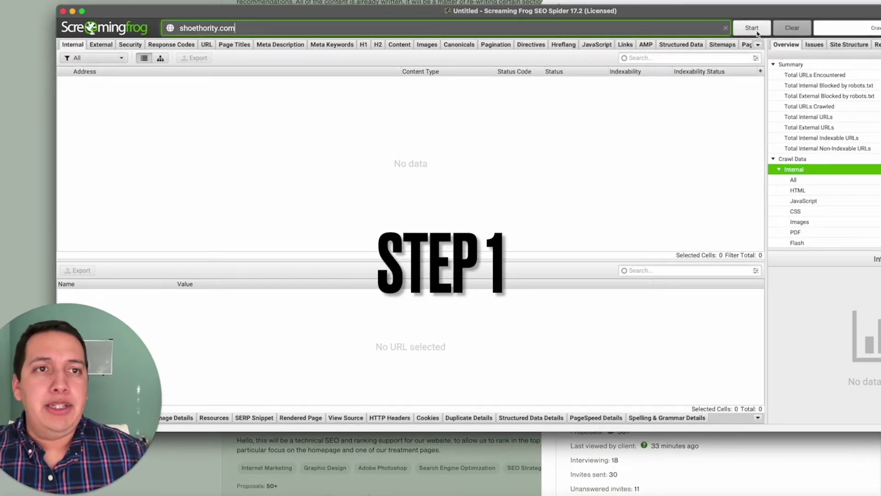
left_click(756, 31)
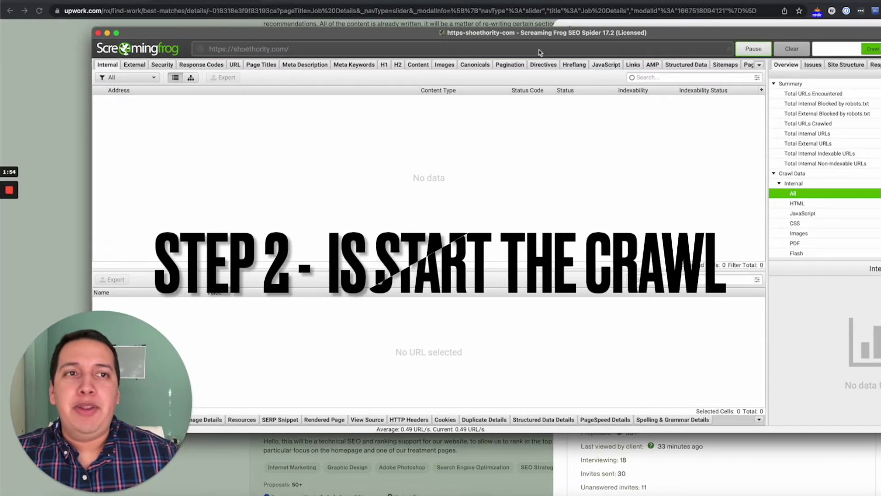
left_click(754, 48)
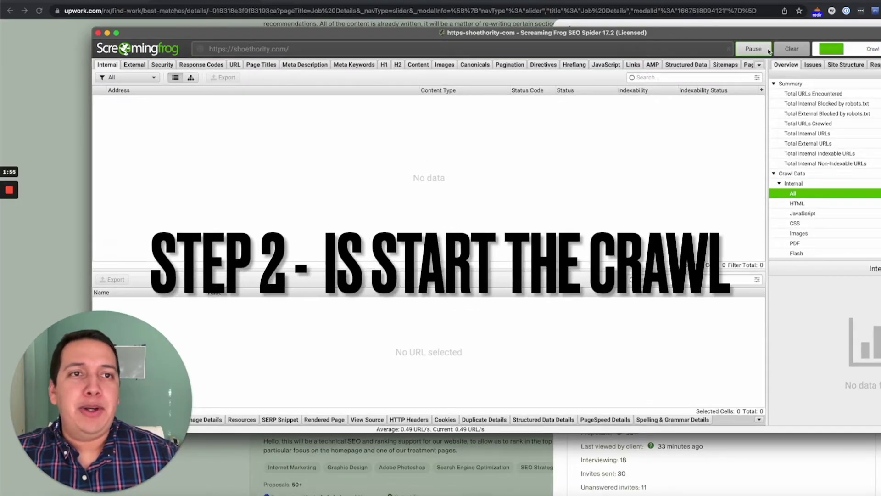
left_click(792, 52)
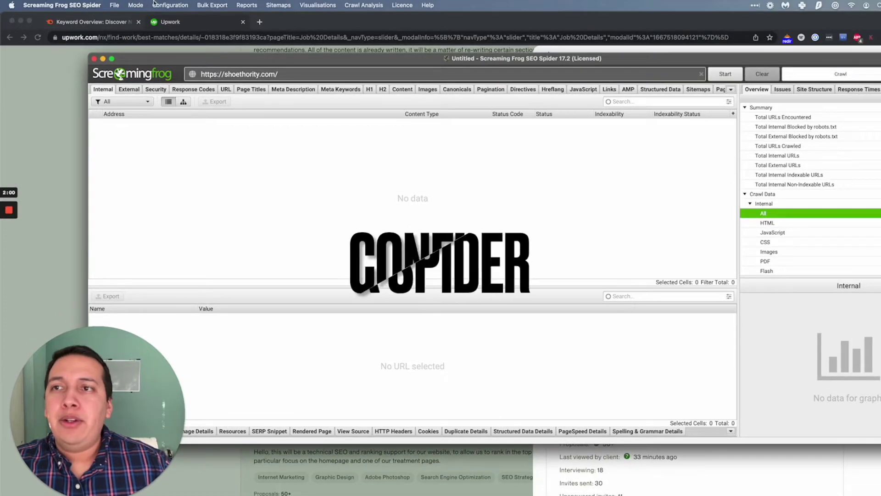
left_click(170, 5)
Step: Turn off crawling and storing of images, CSS, JavaScript and SWF, then start crawling shoethority.com
left_click(160, 18)
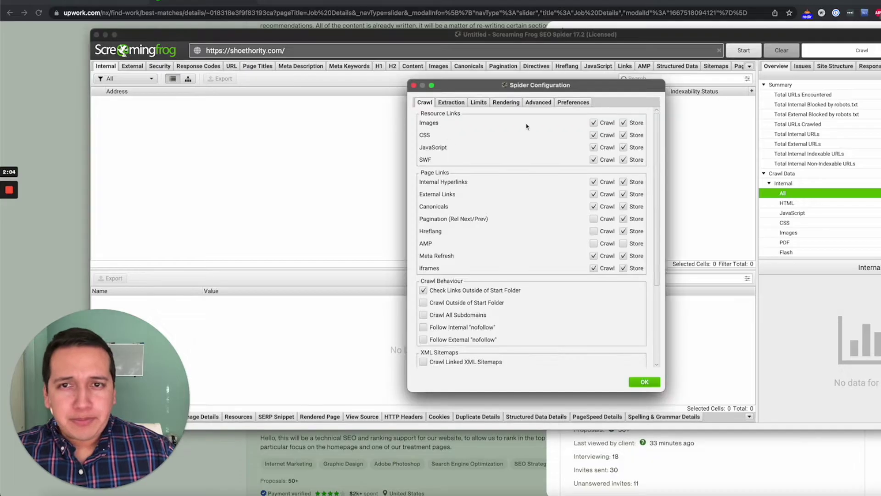
left_click(595, 124)
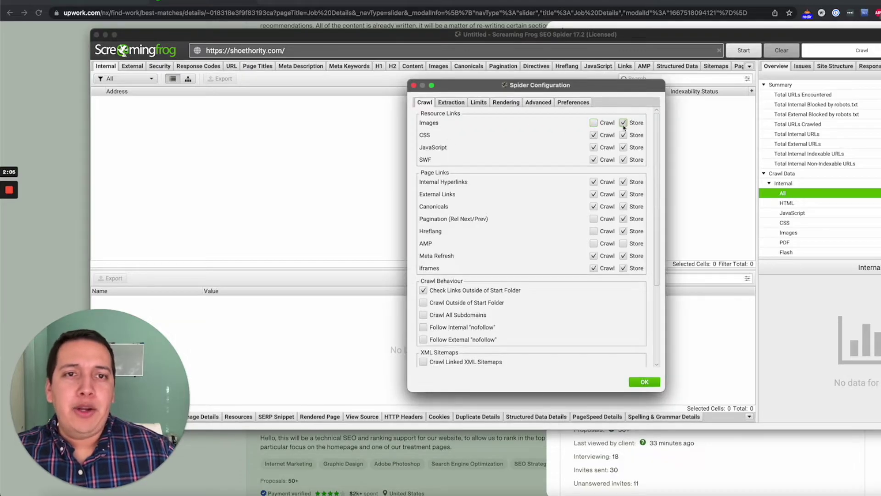
left_click(624, 123)
left_click(594, 135)
left_click(594, 148)
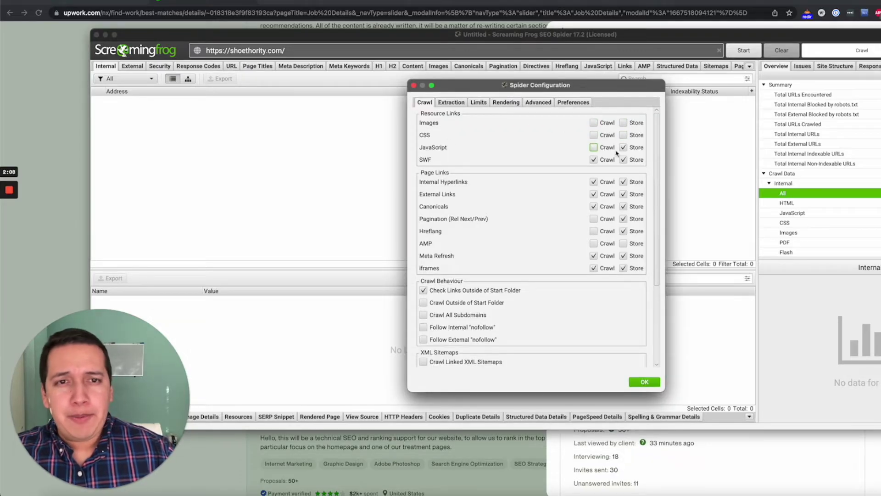
left_click(623, 147)
left_click(623, 160)
left_click(593, 160)
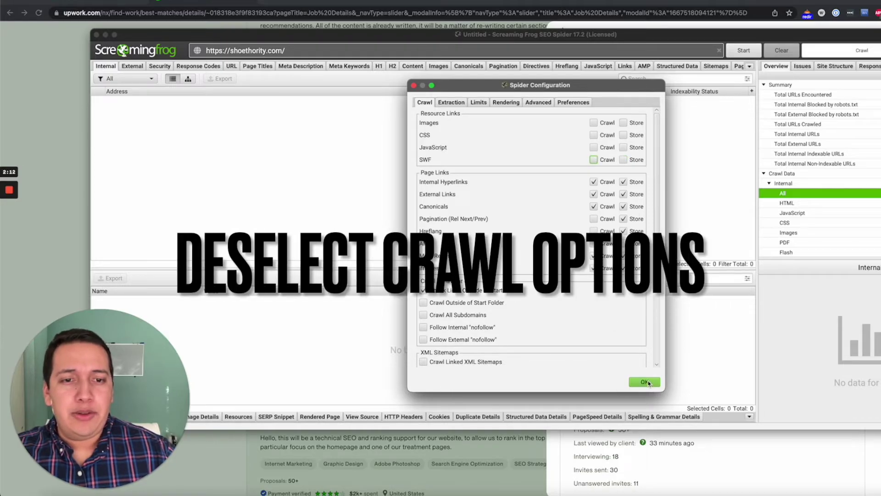
left_click(645, 382)
left_click(745, 52)
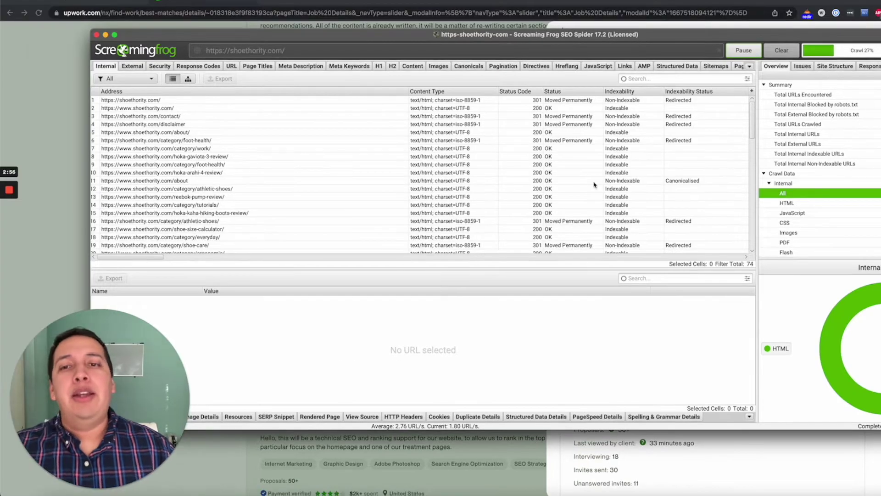
Step: Browse the Internal crawl results and select the canonicalised About page
scroll(594, 184, "down", 5)
scroll(594, 185, "up", 5)
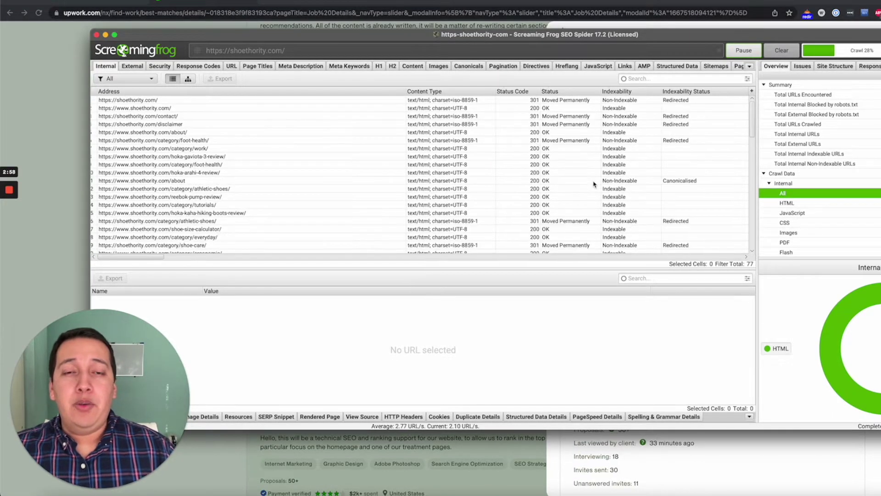
scroll(594, 183, "down", 2)
scroll(594, 183, "up", 2)
scroll(594, 183, "left", 1)
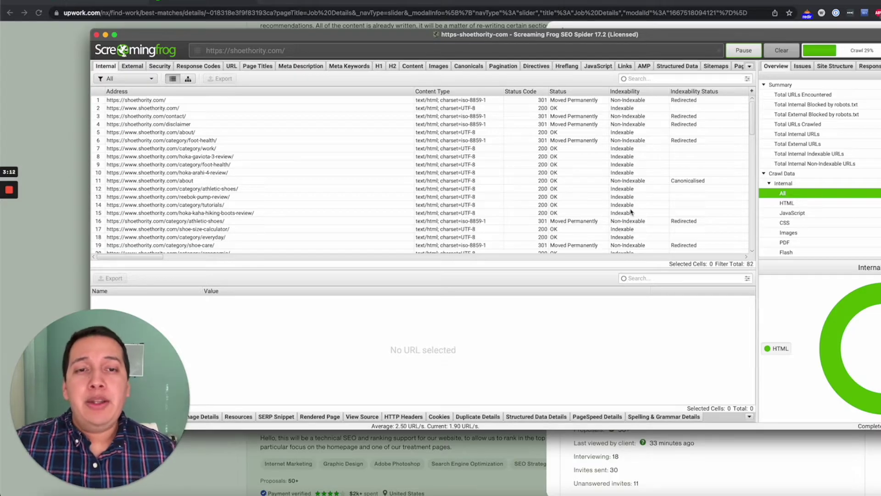
scroll(632, 196, "down", 3)
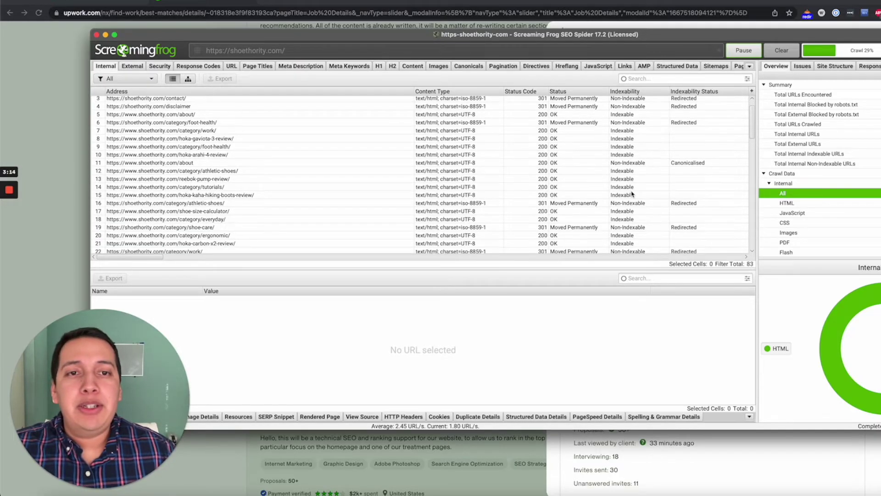
scroll(624, 191, "up", 3)
scroll(616, 184, "right", 3)
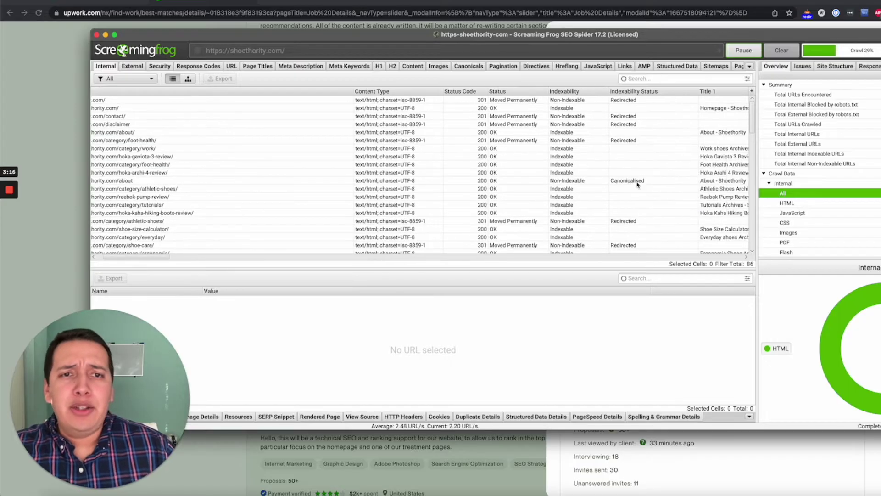
scroll(650, 185, "right", 1)
left_click(623, 180)
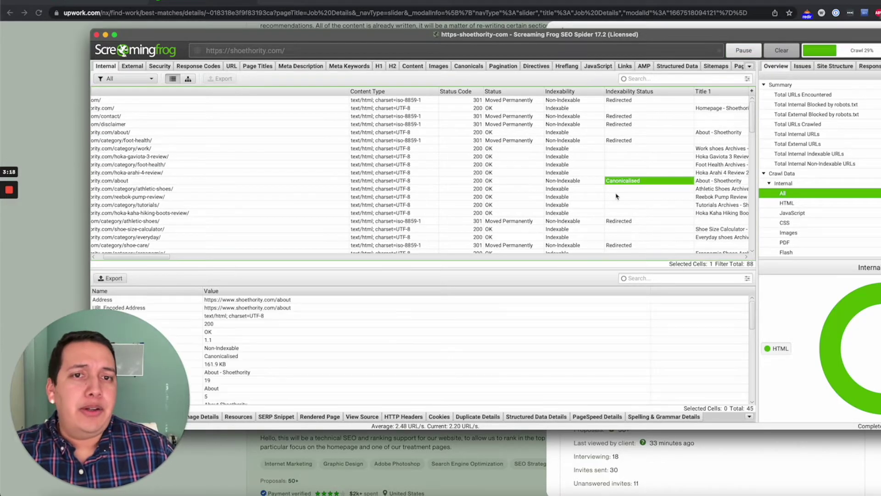
Step: Look through the About page's details and the Overview tree, then show the Issues report
scroll(551, 182, "right", 3)
scroll(501, 182, "up", 1)
scroll(501, 182, "right", 1)
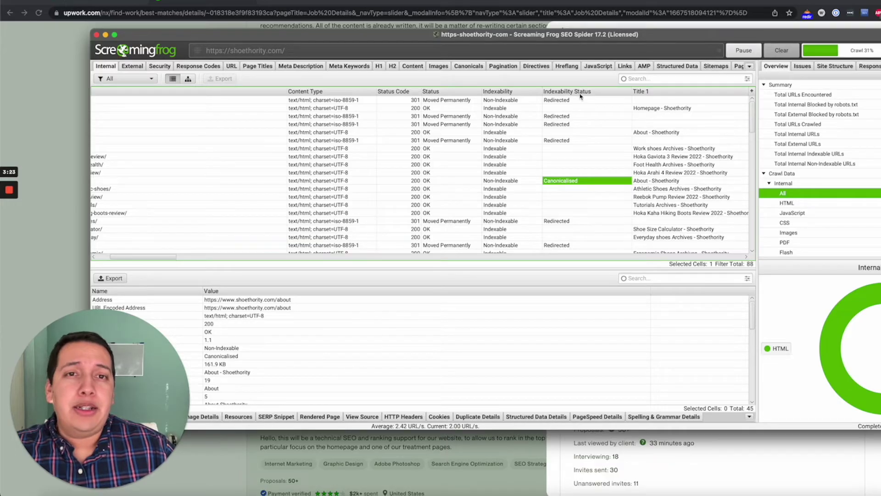
scroll(597, 183, "left", 10)
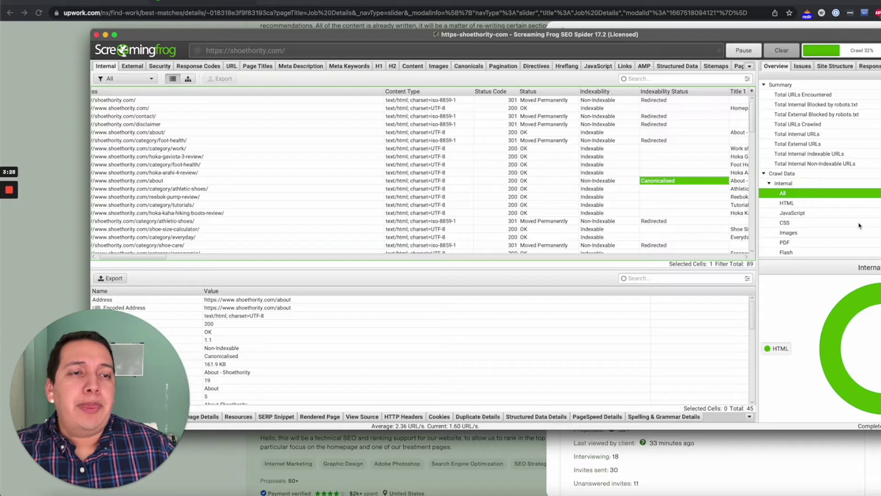
scroll(860, 225, "down", 1)
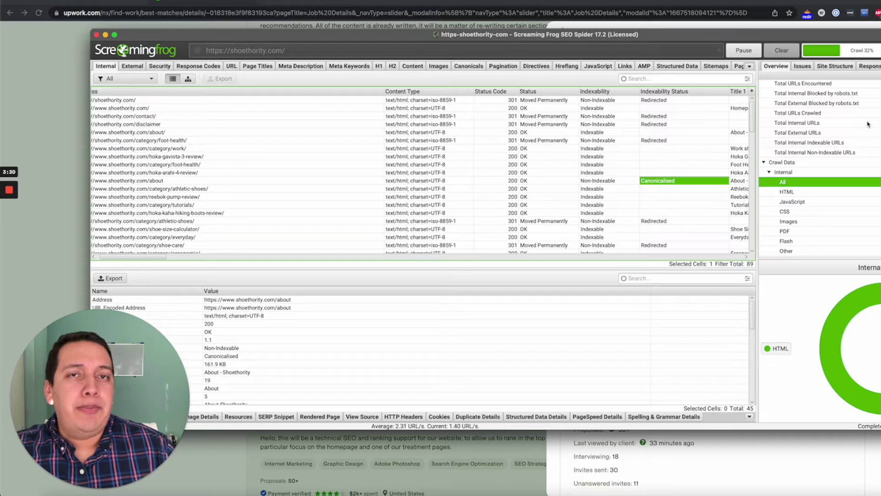
scroll(802, 135, "down", 9)
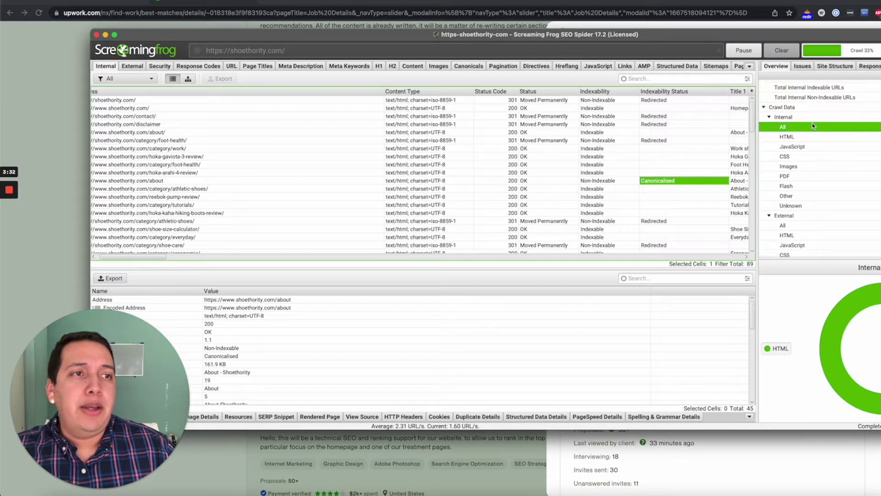
scroll(799, 92, "up", 10)
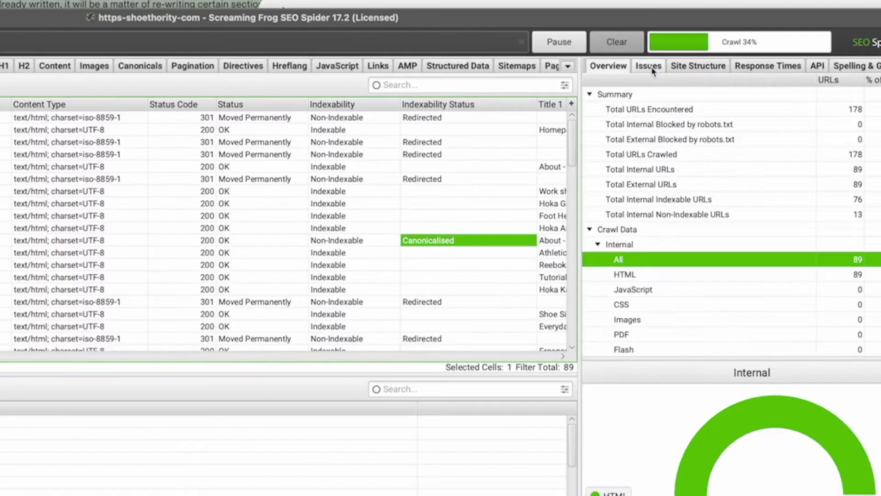
left_click(804, 67)
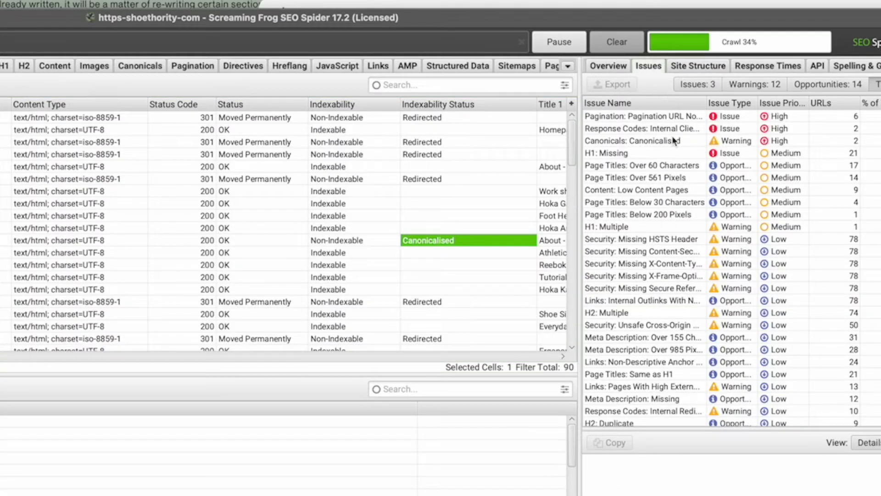
Step: Pause the crawl and scroll through the list of issues, warnings and opportunities
scroll(808, 94, "up", 3)
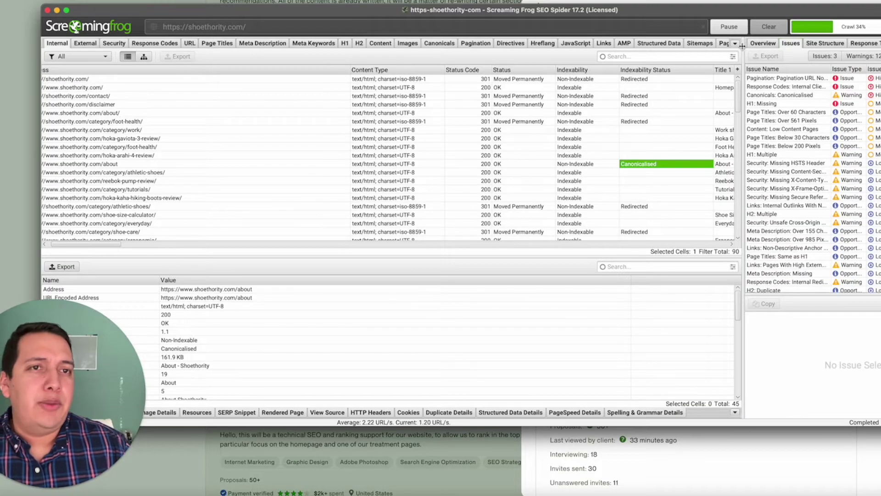
left_click(730, 32)
scroll(697, 122, "down", 2)
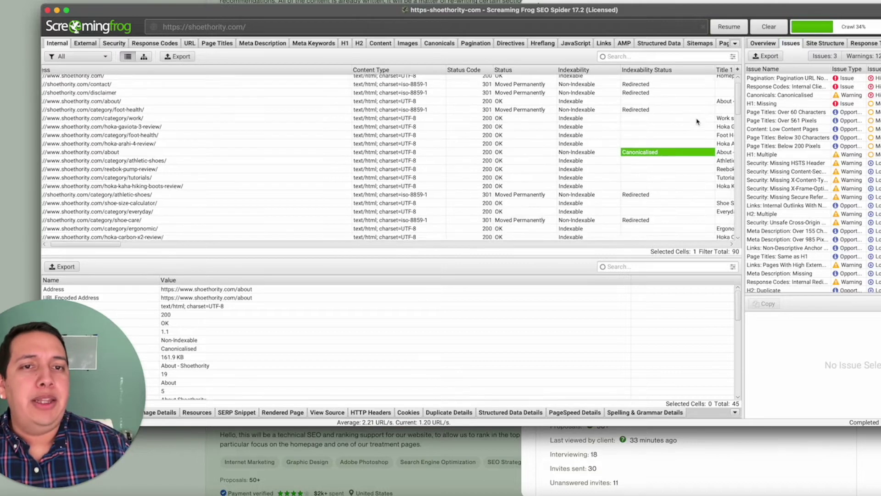
scroll(698, 122, "down", 3)
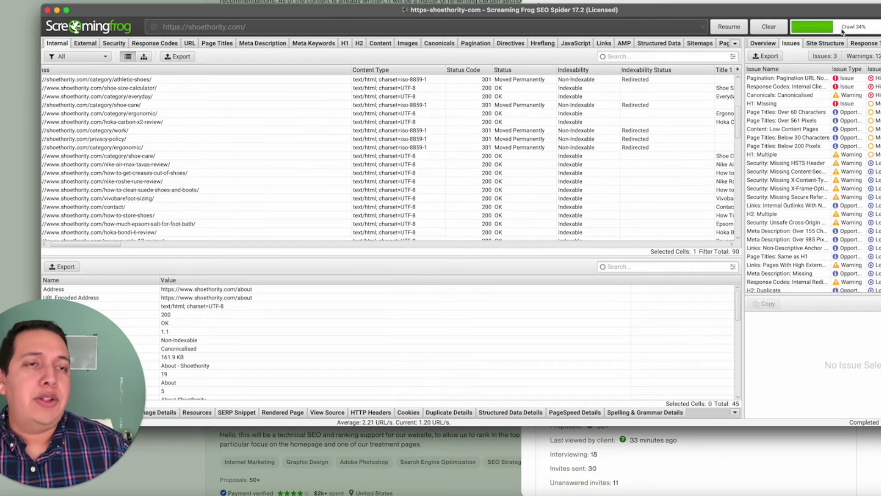
scroll(780, 147, "down", 2)
scroll(817, 194, "up", 2)
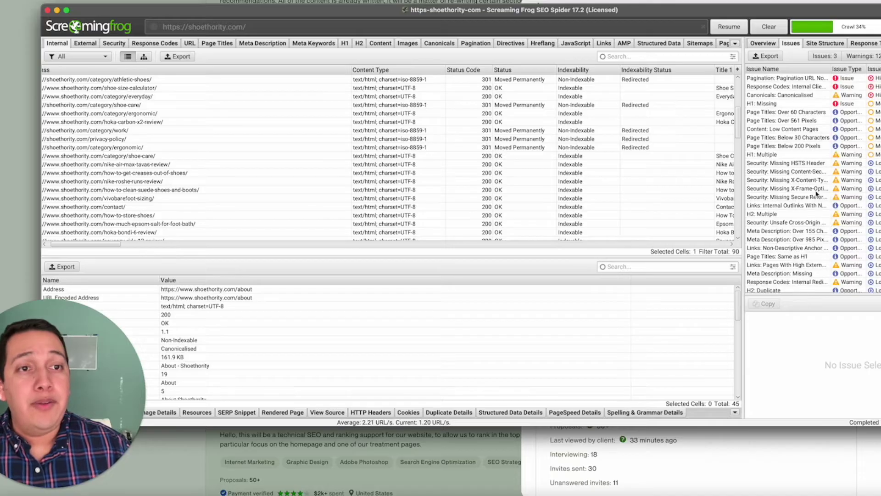
scroll(815, 208, "down", 2)
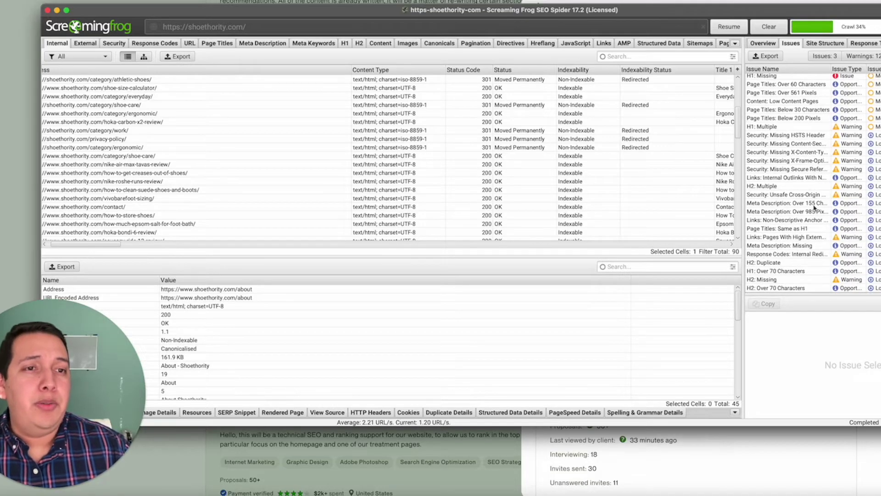
scroll(815, 207, "up", 2)
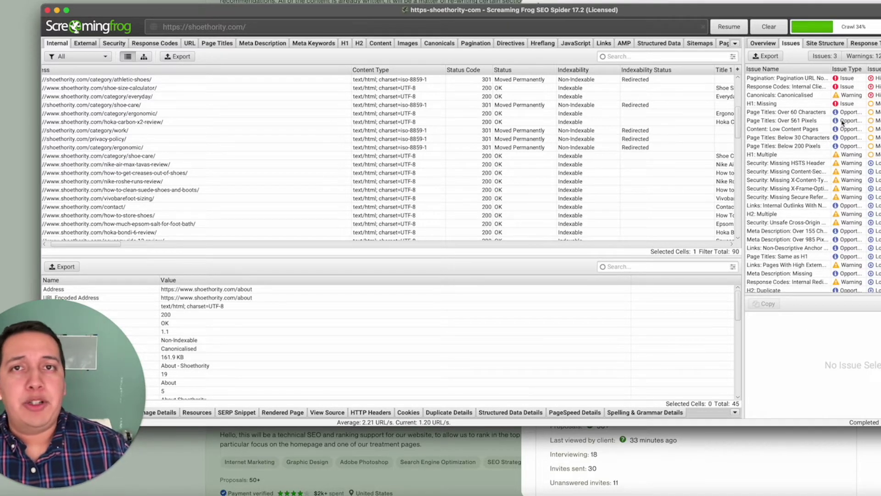
scroll(826, 141, "down", 2)
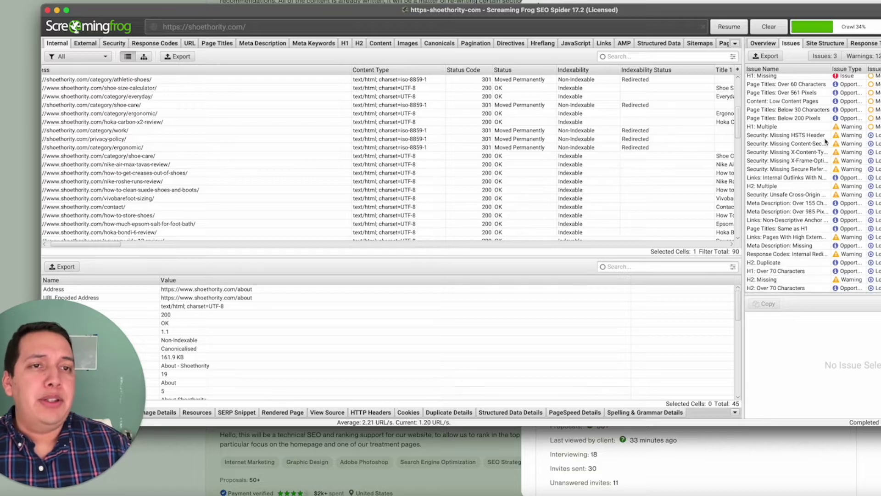
scroll(826, 141, "up", 2)
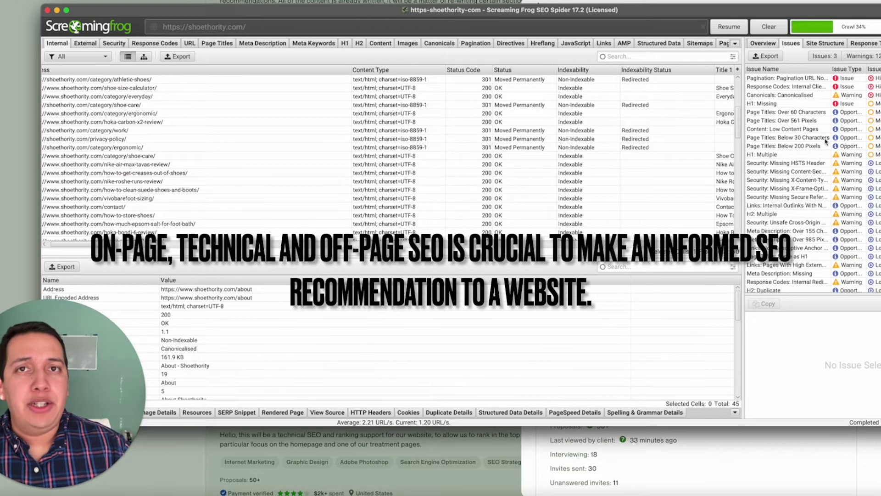
Step: Widen the Issue Name column and open the Pagination URL Not in Anchor Tag issue
scroll(810, 116, "down", 3)
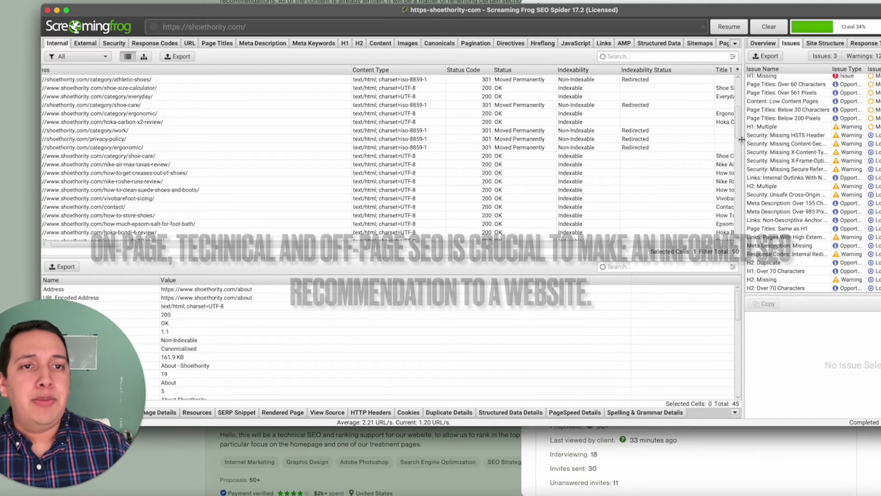
scroll(820, 145, "up", 3)
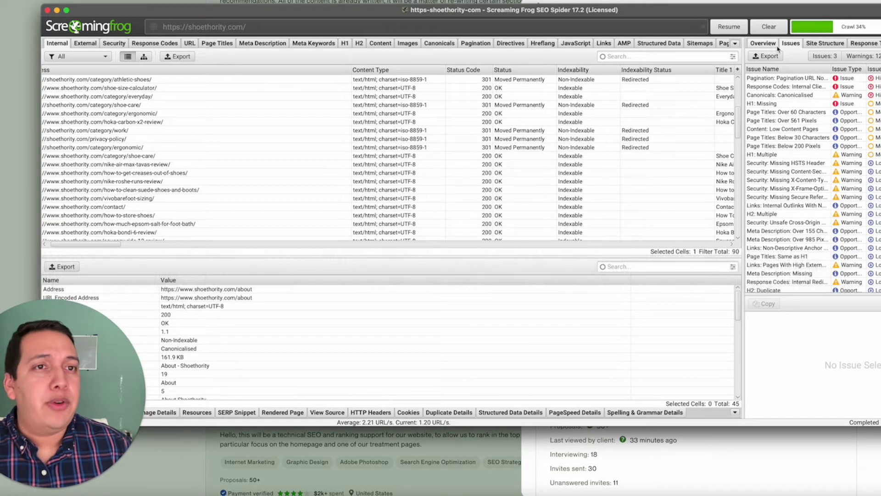
left_click_drag(832, 68, 879, 69)
left_click(842, 80)
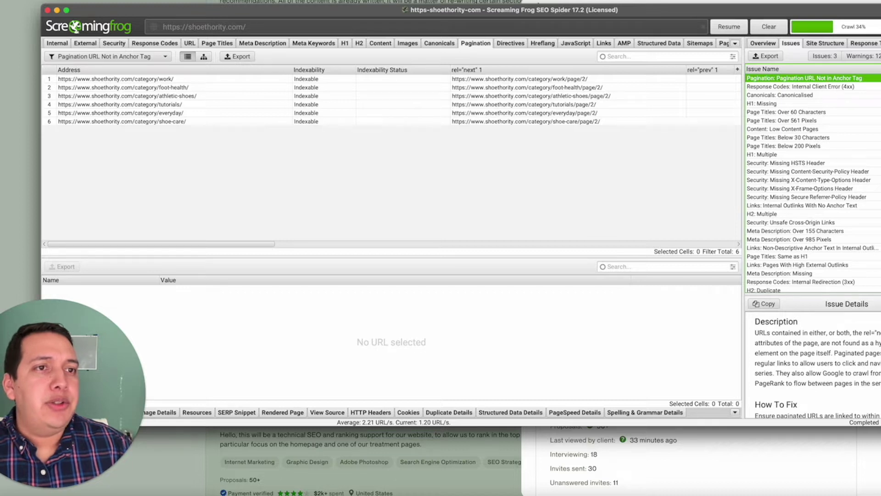
Step: Review the 6 pagination URLs, then list the 17 pages with titles over 60 characters
scroll(813, 184, "down", 2)
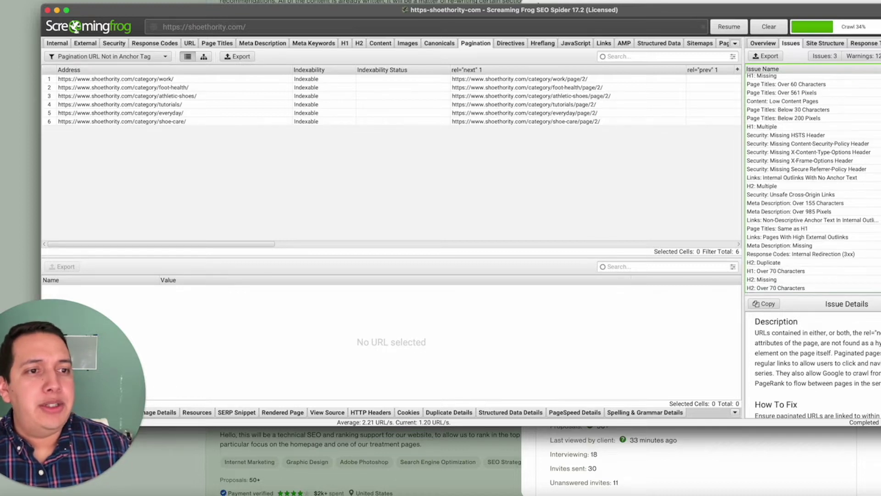
scroll(813, 183, "up", 2)
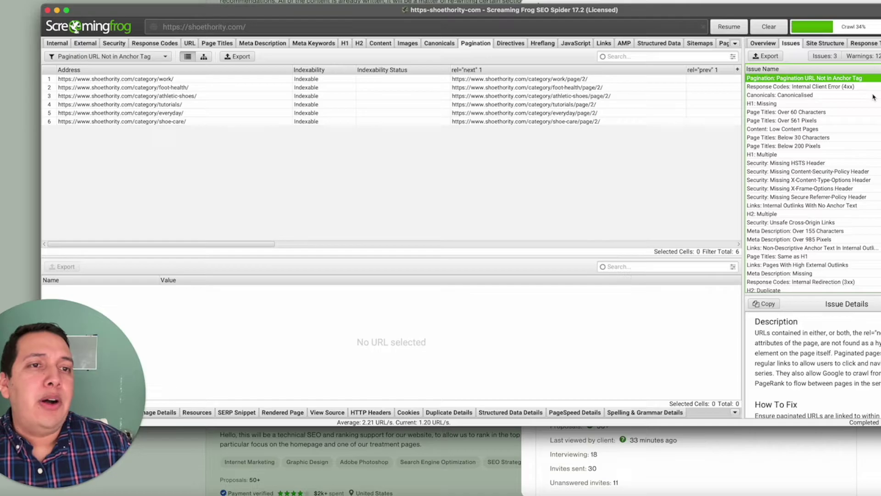
left_click(841, 113)
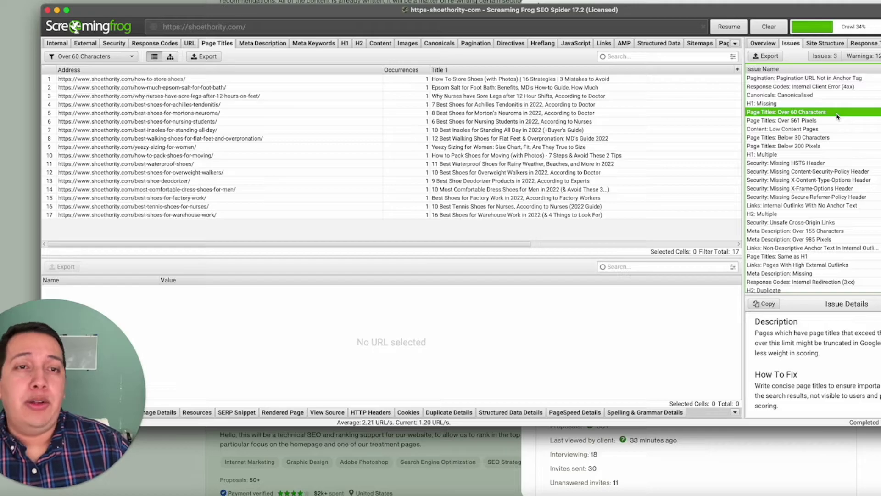
scroll(547, 155, "right", 5)
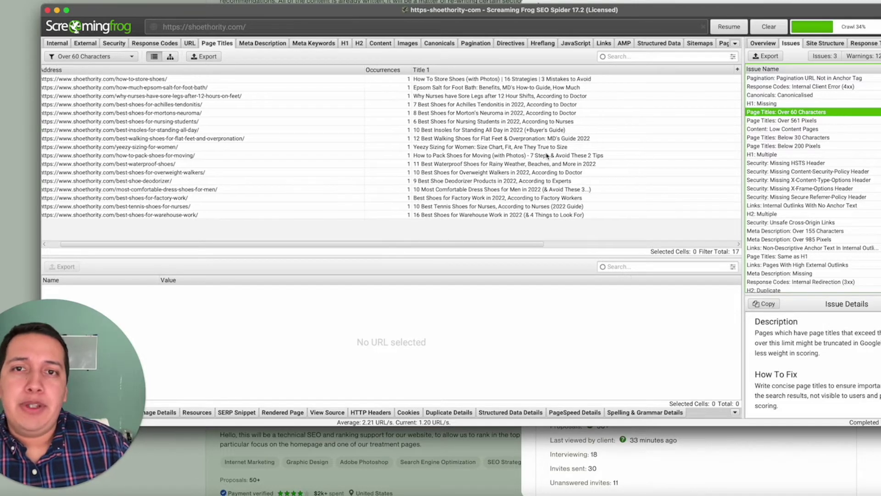
Step: Preview the How To Store Shoes page's truncated 70-character title snippet and open a new Chrome tab
left_click(485, 80)
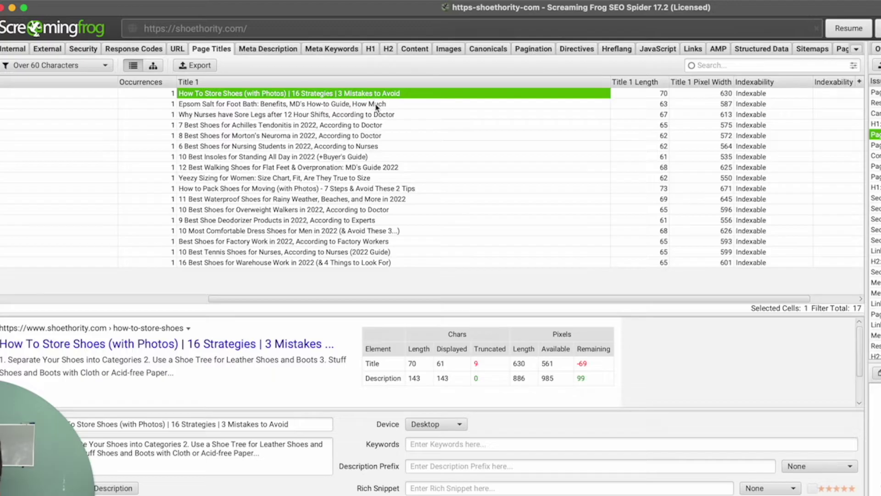
scroll(349, 108, "left", 5)
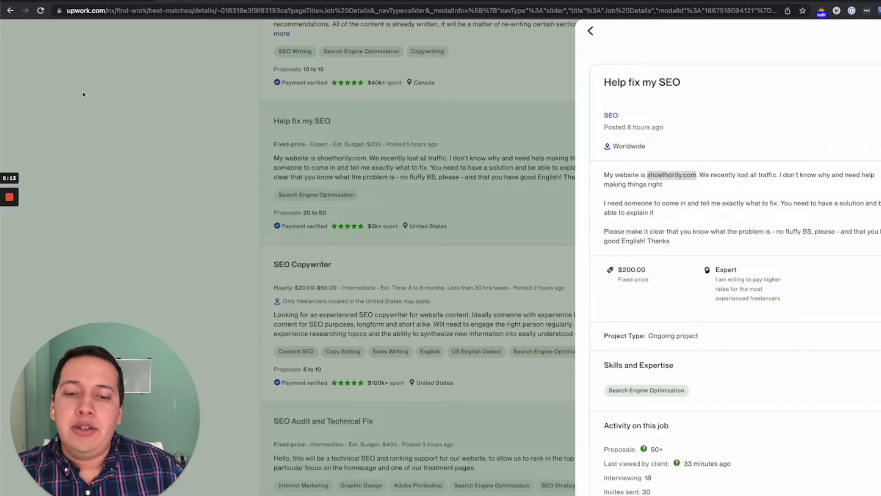
key("super+t")
Step: Google 'site:' plus the How To Store Shoes URL and place Screaming Frog beside the result
type("site")
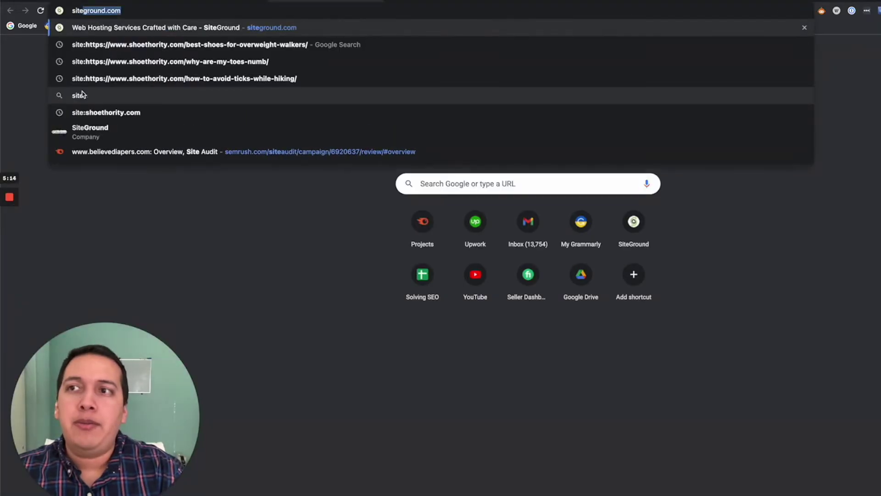
type(":")
type("https://www.shoethority.com/how-to-store-shoes/")
key("Return")
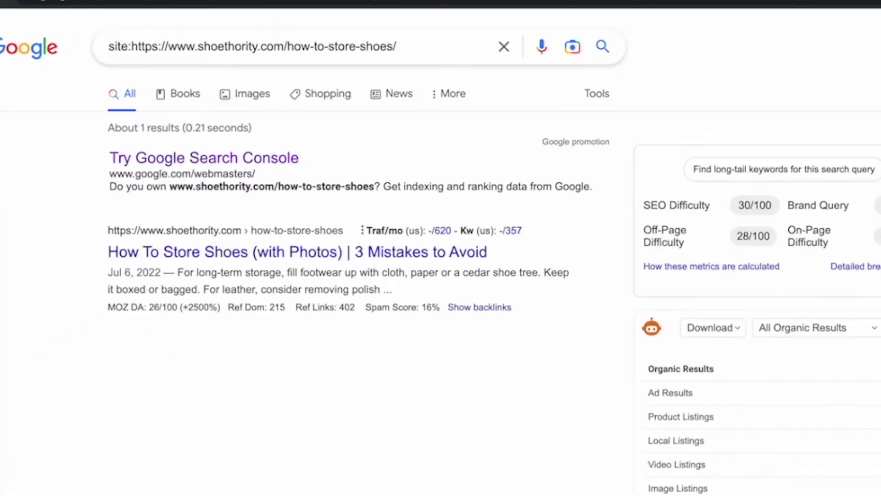
key("super+Tab")
left_click_drag(464, 250, 470, 21)
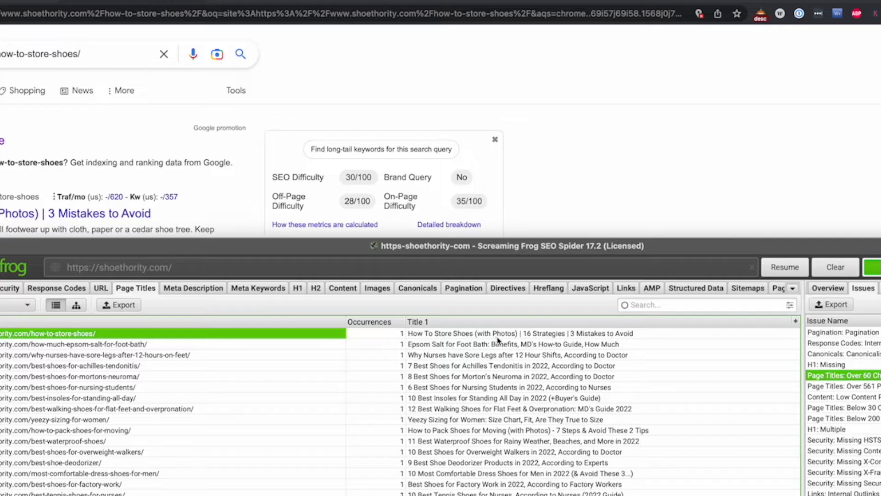
Step: Check the How To Store Shoes title among the 17 over-60-character titles, then show the Overview panel
left_click(537, 335)
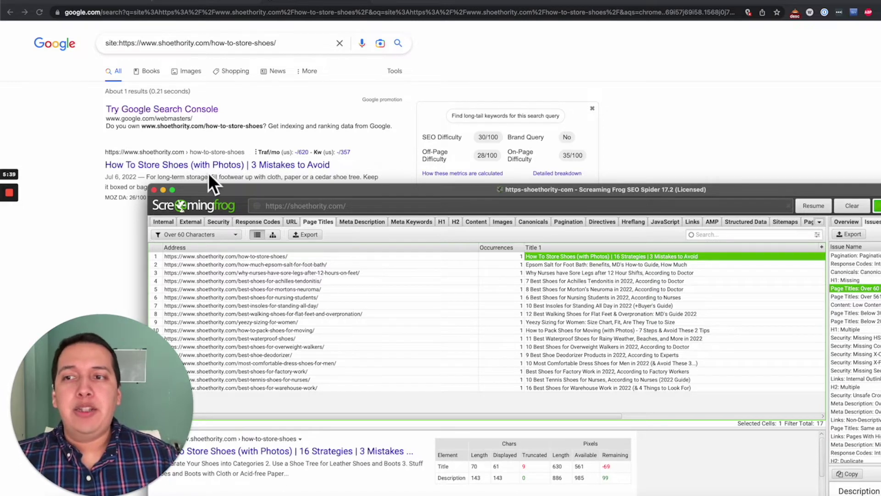
scroll(179, 153, "down", 1)
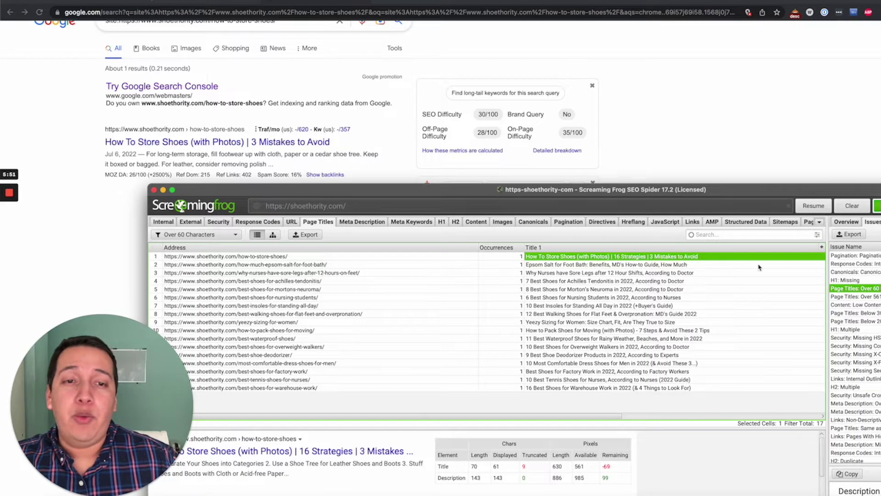
scroll(710, 264, "right", 5)
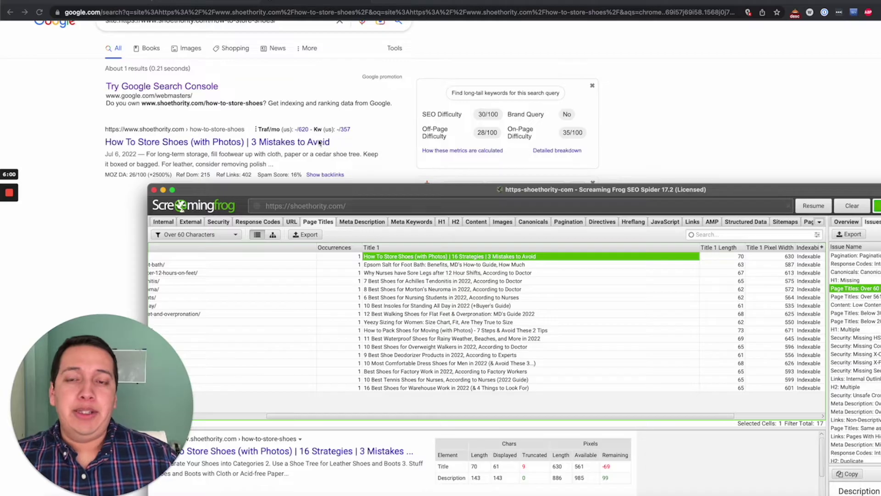
scroll(271, 123, "down", 1)
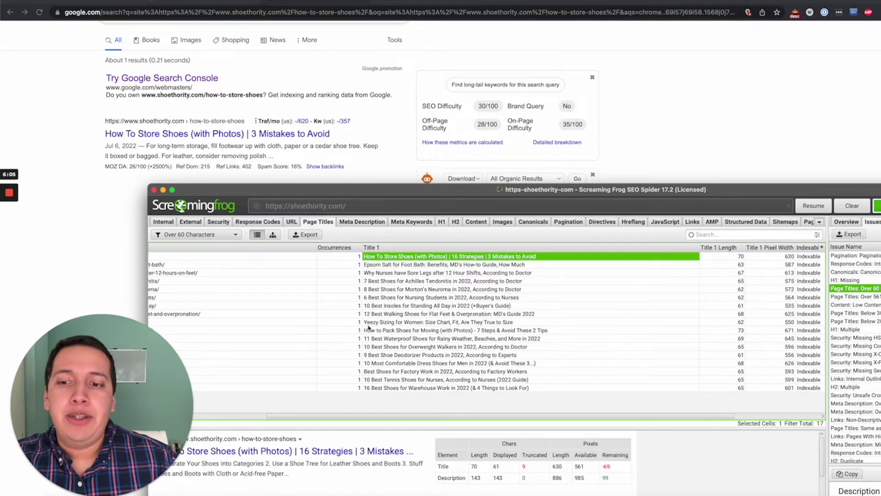
scroll(369, 328, "left", 1)
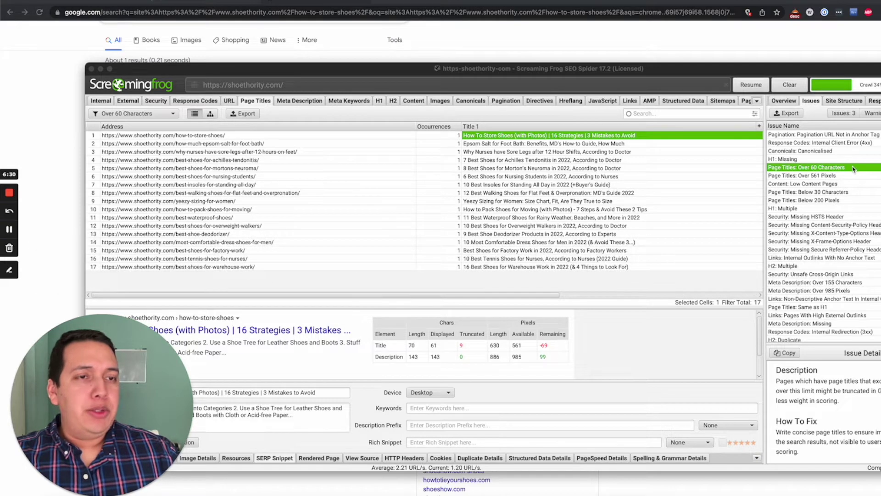
scroll(857, 183, "down", 1)
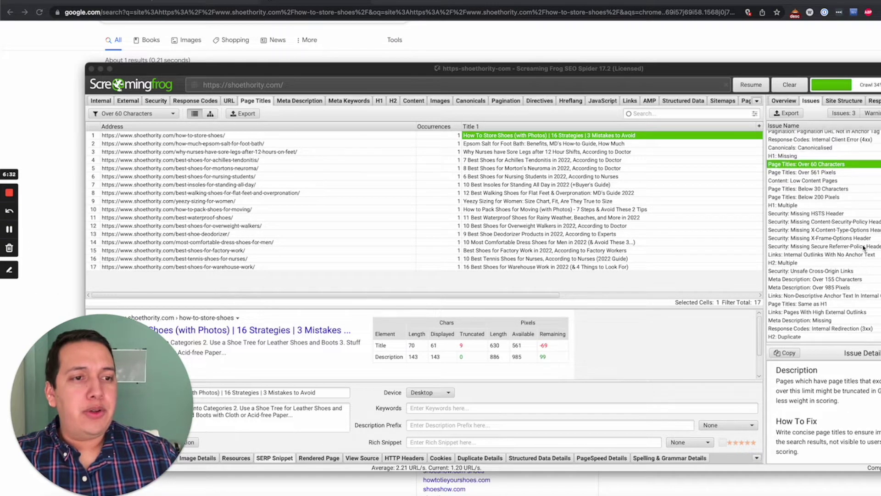
scroll(864, 248, "down", 2)
scroll(863, 247, "up", 2)
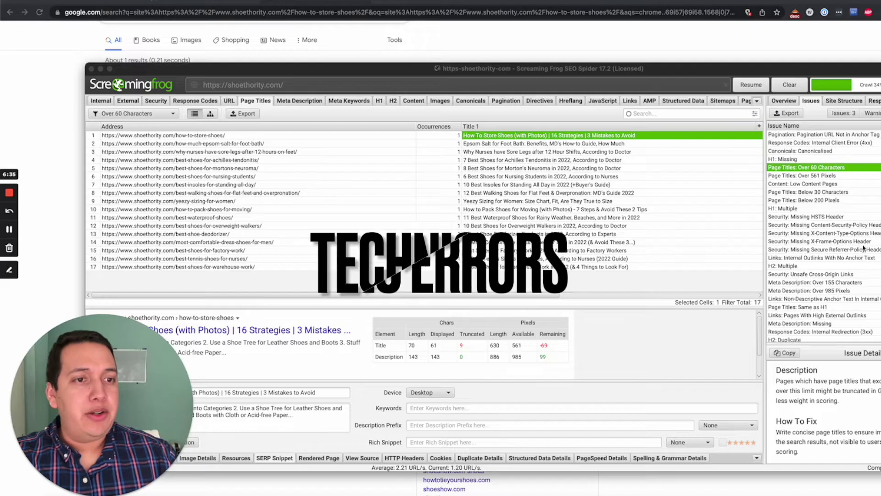
left_click(786, 101)
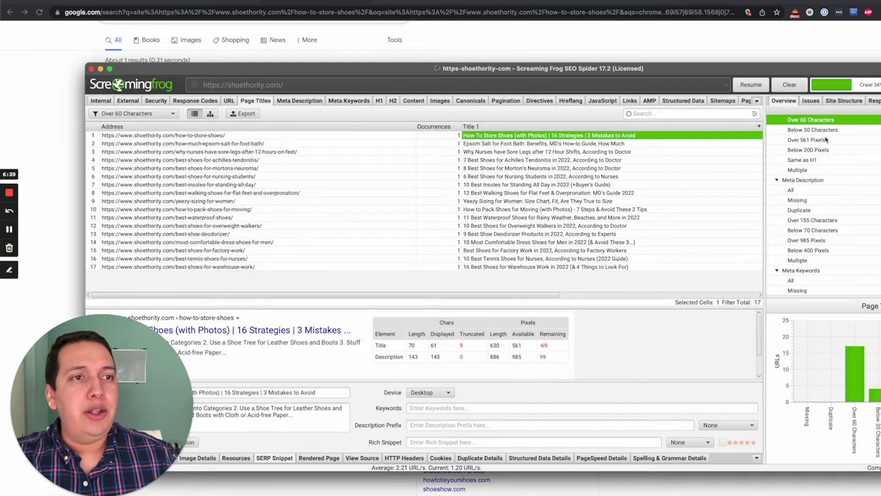
scroll(826, 138, "up", 6)
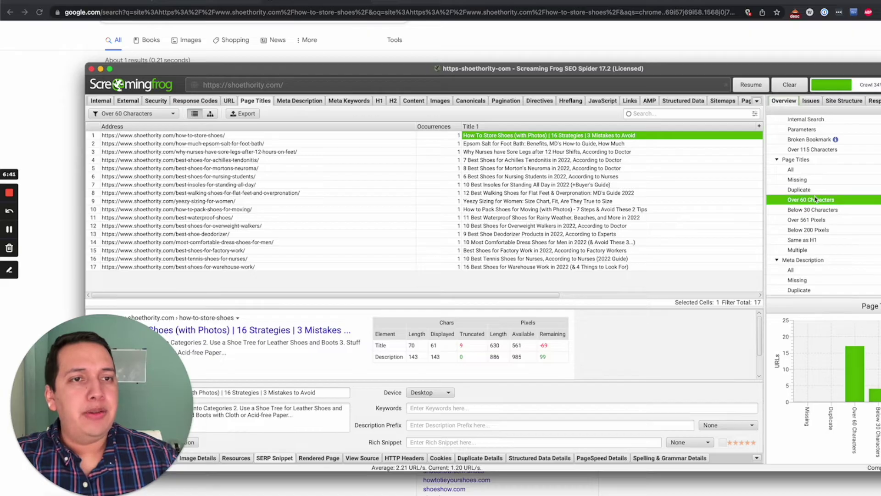
left_click(817, 104)
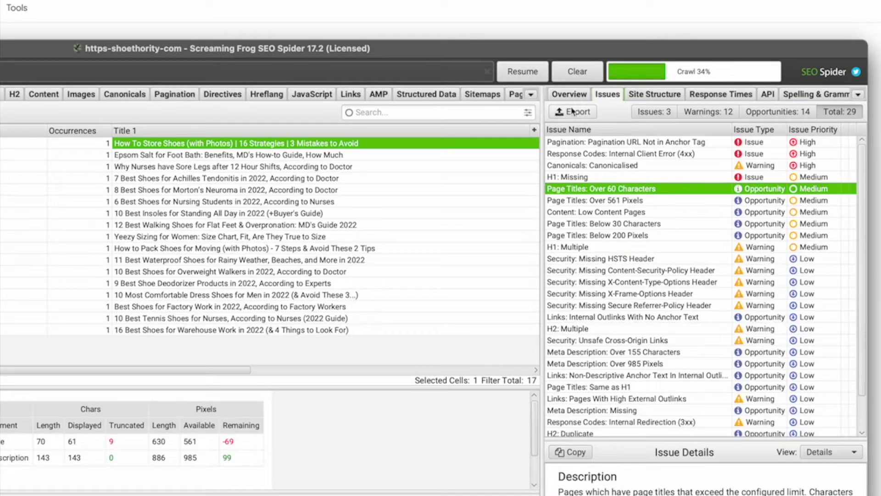
left_click(784, 104)
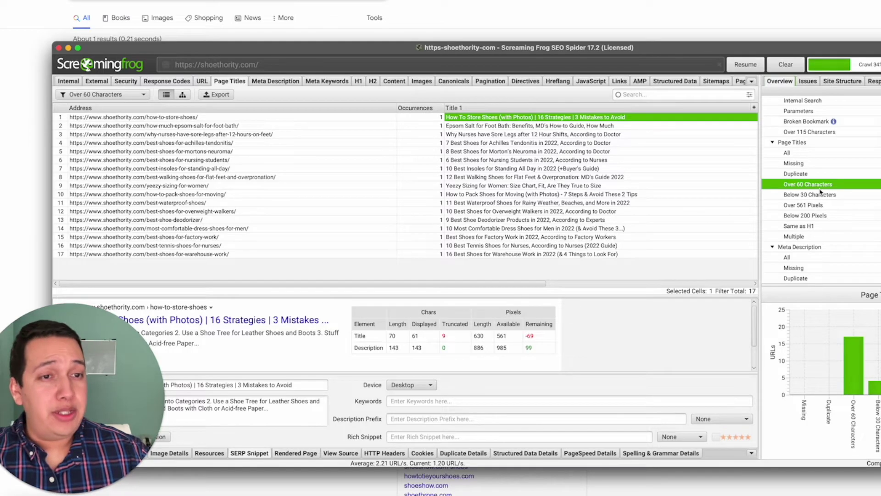
scroll(292, 321, "down", 1)
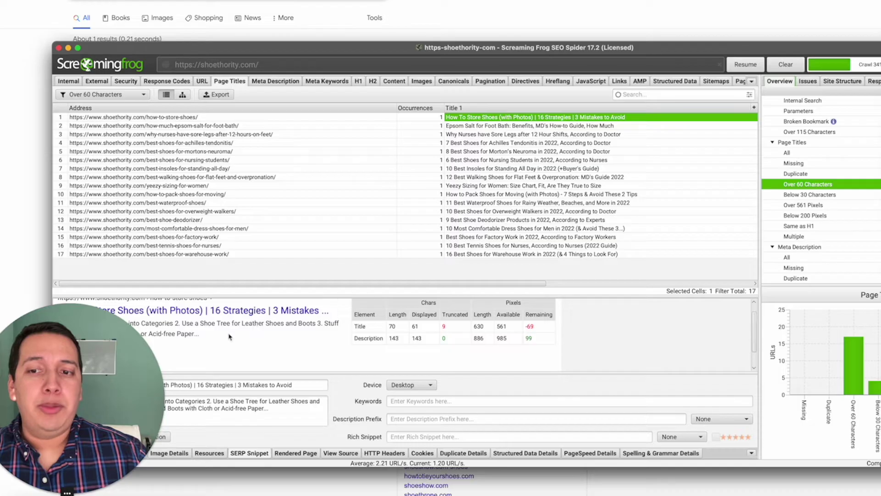
scroll(503, 173, "right", 8)
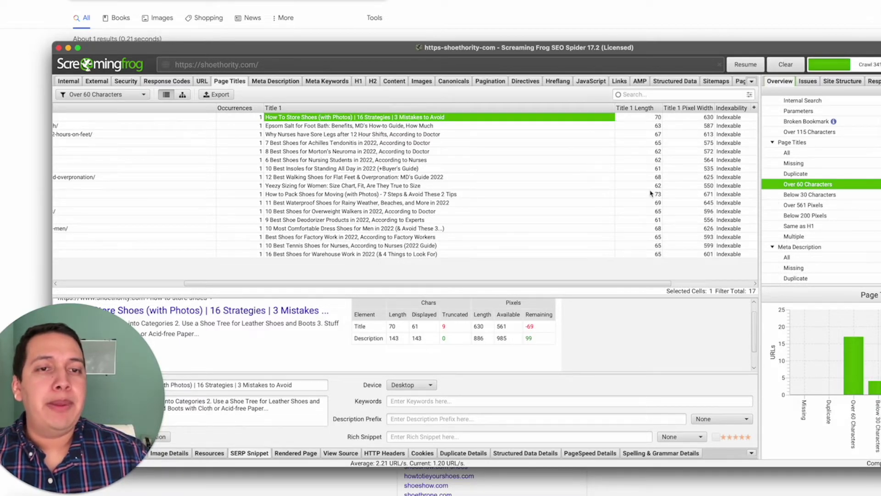
scroll(649, 193, "right", 5)
scroll(650, 193, "left", 5)
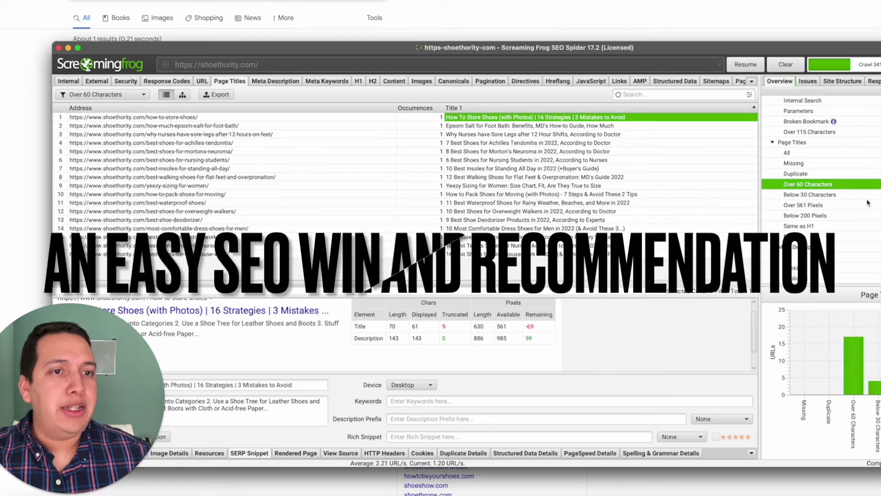
scroll(868, 202, "down", 5)
scroll(867, 202, "down", 2)
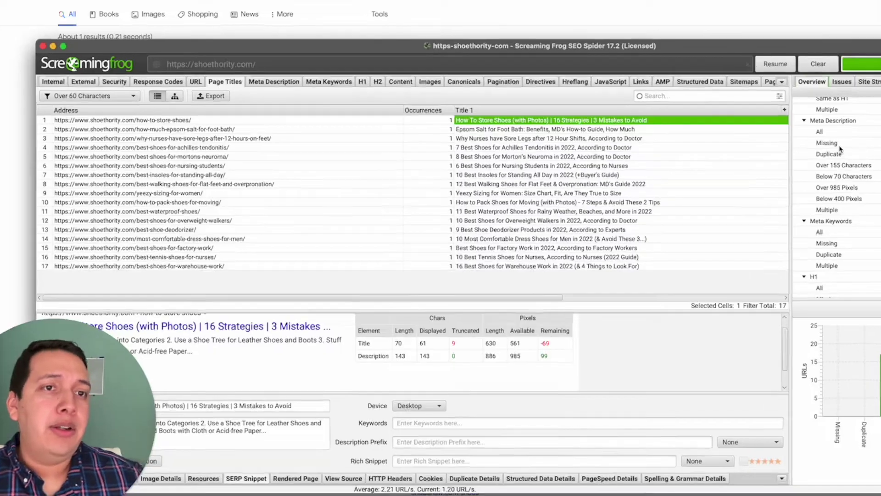
left_click(806, 142)
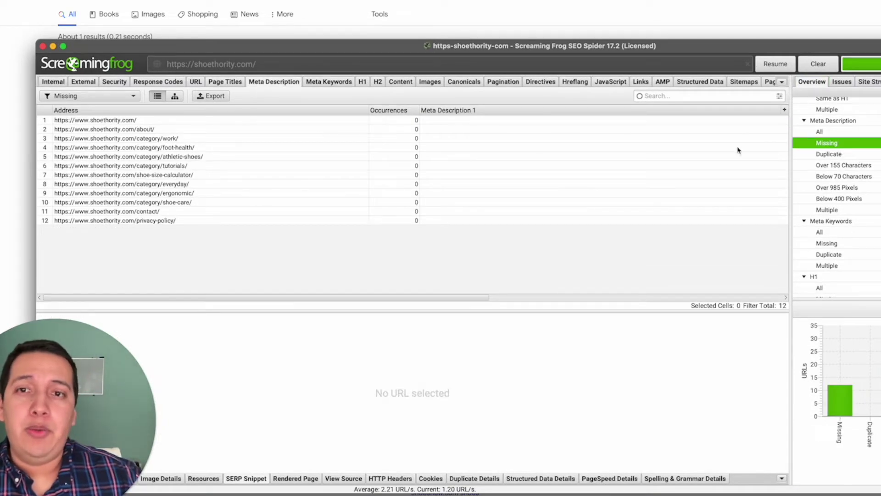
Step: Inspect snippets of the 12 pages missing meta descriptions, then list the 31 over 155 characters
left_click_drag(235, 124, 240, 248)
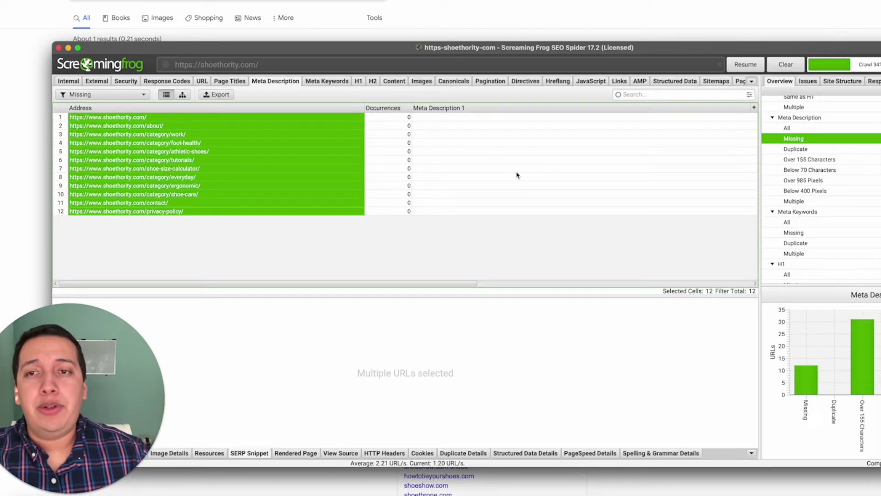
left_click(321, 171)
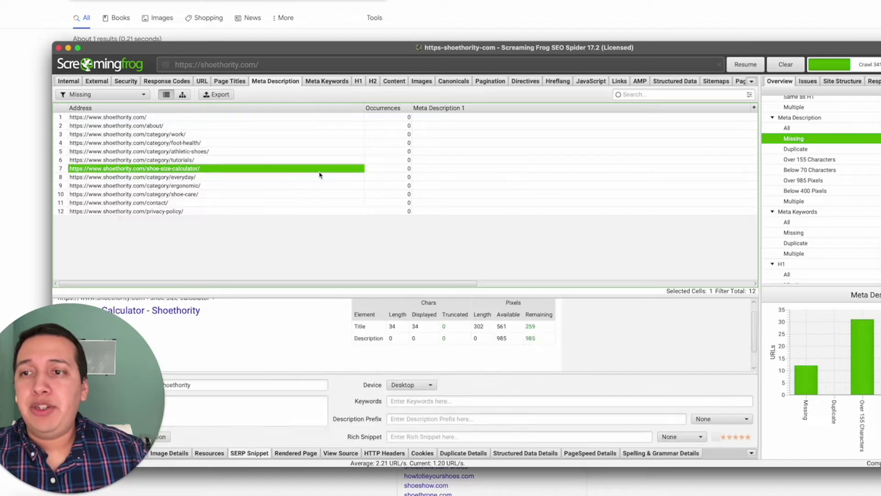
left_click(186, 150)
left_click(185, 143)
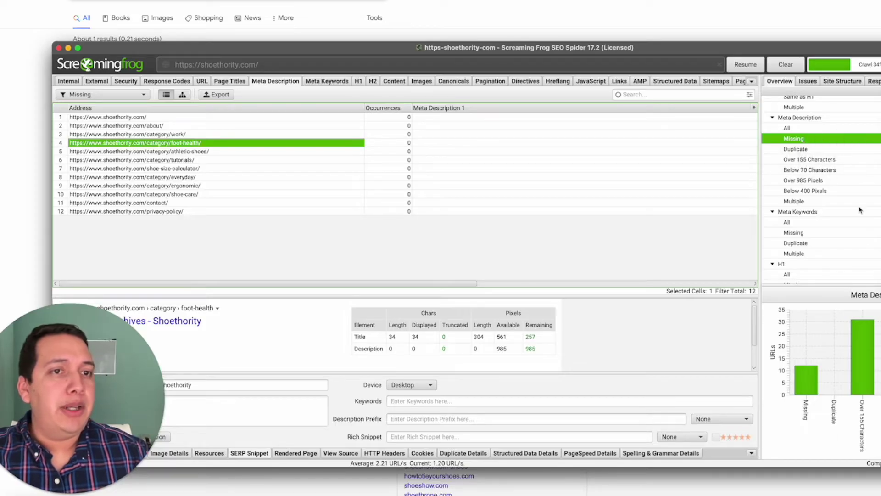
scroll(860, 210, "down", 3)
left_click(810, 134)
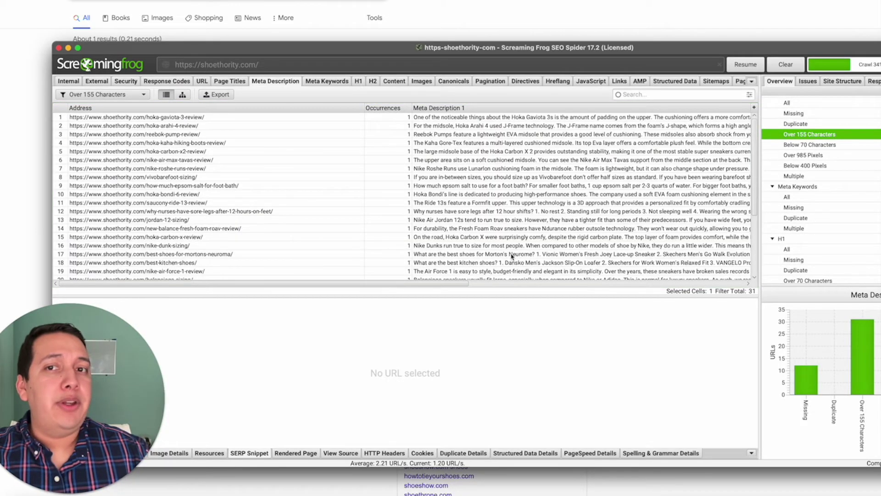
Step: Sort the over-long meta descriptions by length, longest (403 characters) first
scroll(512, 257, "right", 5)
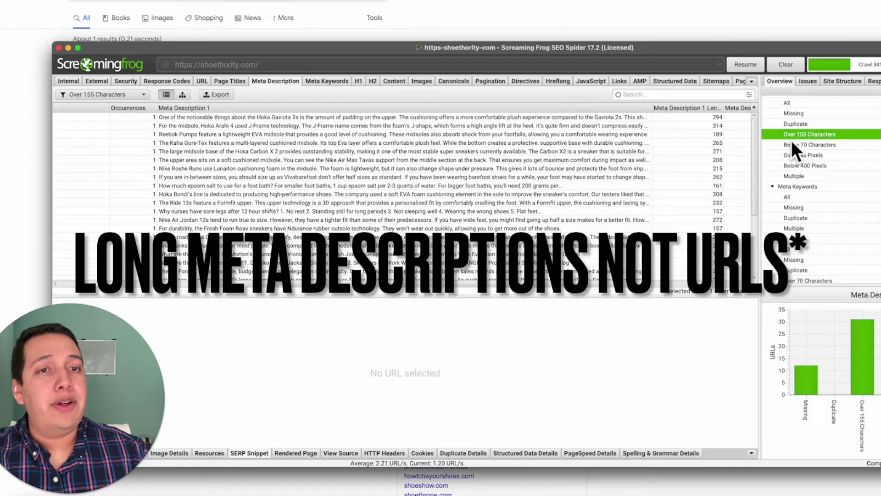
key("Down")
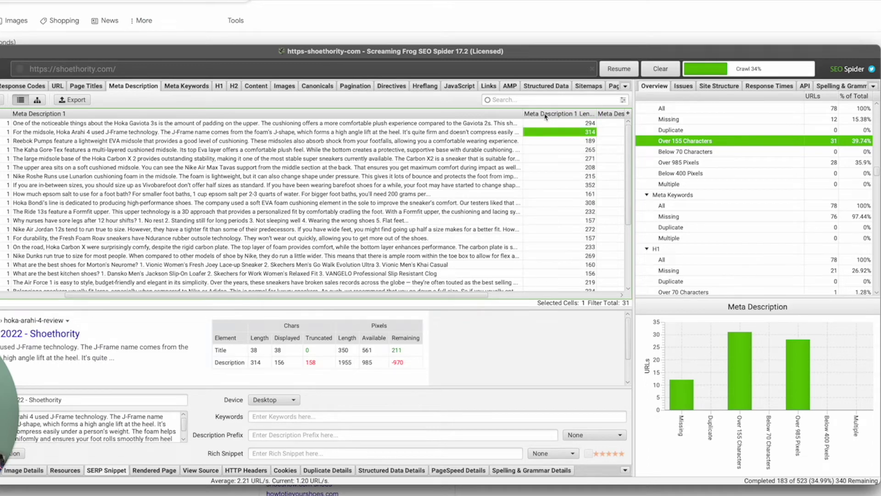
left_click(546, 114)
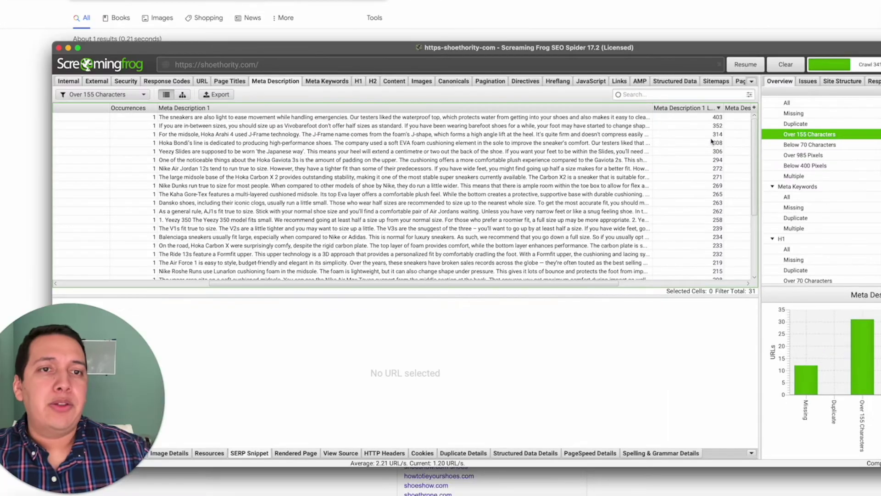
Step: Browse the sorted meta descriptions, then list the 76 pages missing meta keywords
scroll(687, 253, "right", 1)
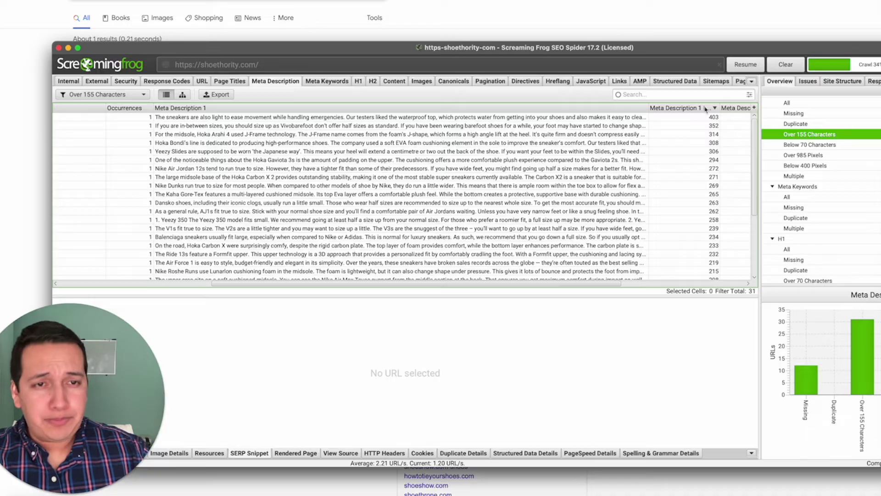
scroll(696, 184, "down", 3)
scroll(695, 183, "up", 3)
scroll(695, 184, "right", 3)
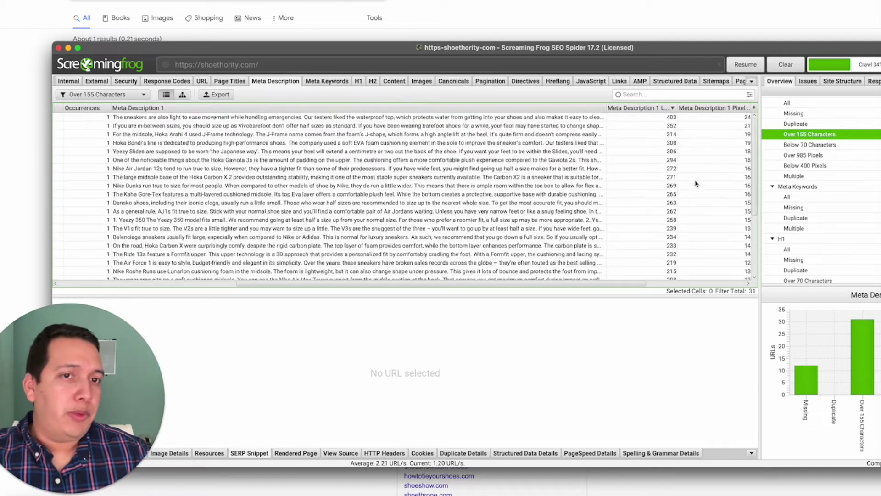
scroll(696, 184, "down", 4)
scroll(696, 184, "up", 3)
scroll(695, 183, "down", 3)
scroll(695, 183, "right", 2)
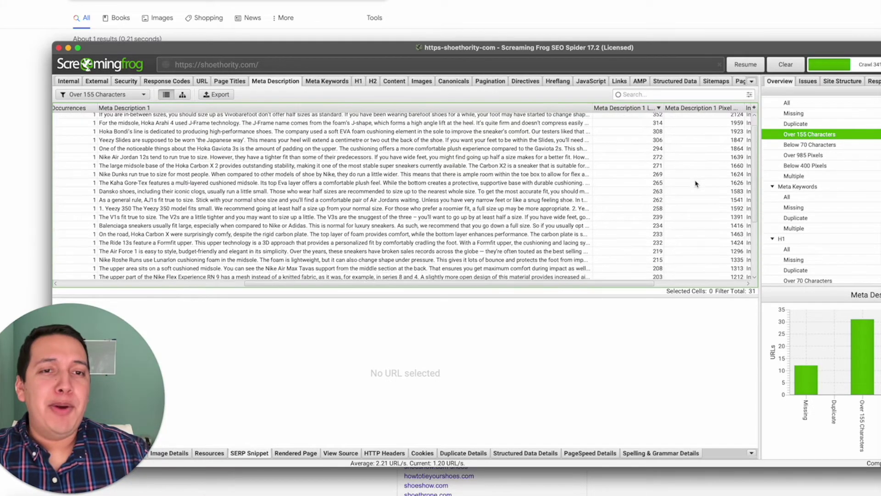
scroll(828, 157, "down", 5)
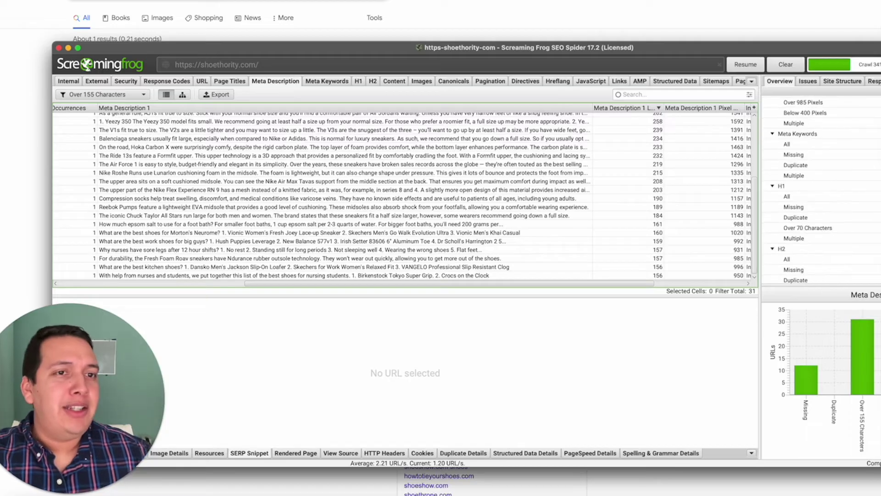
scroll(828, 156, "up", 1)
scroll(700, 188, "up", 3)
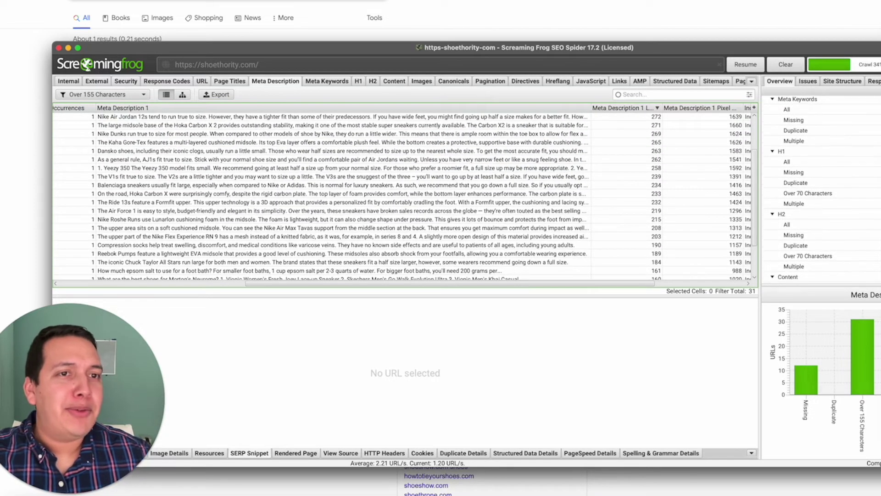
scroll(828, 125, "up", 1)
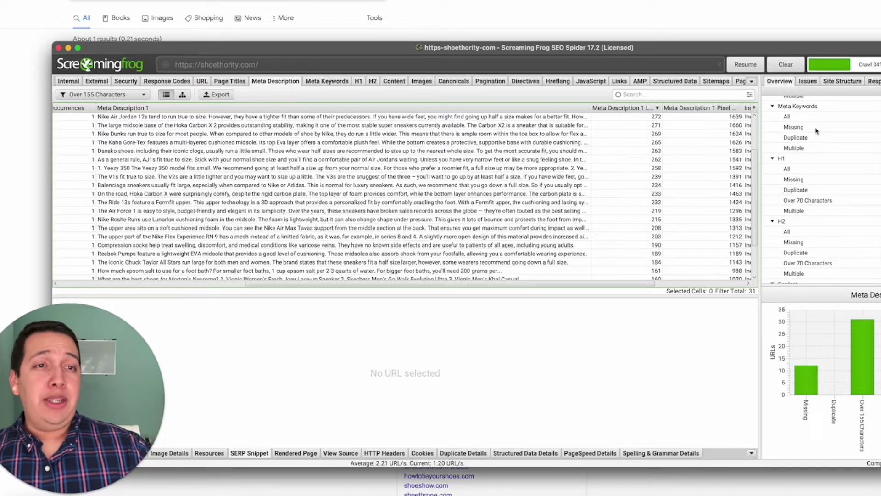
left_click(816, 128)
Step: Show the meta description of every crawled page
scroll(331, 206, "right", 2)
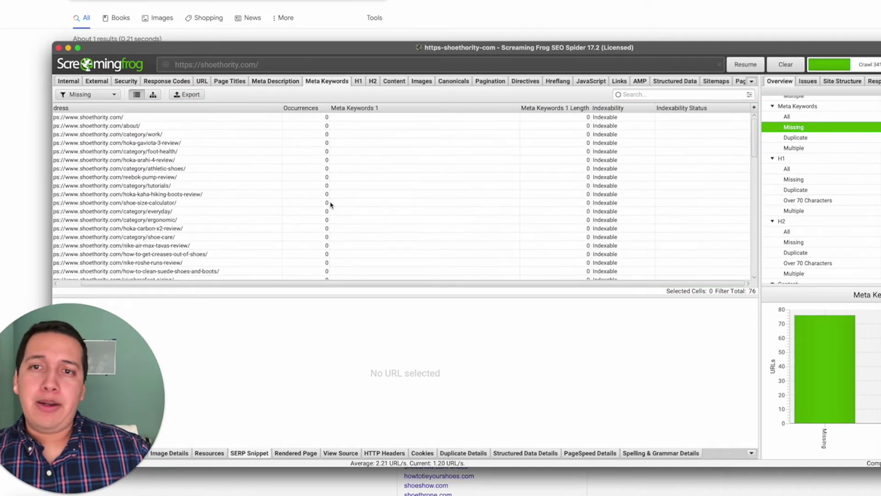
scroll(824, 123, "up", 8)
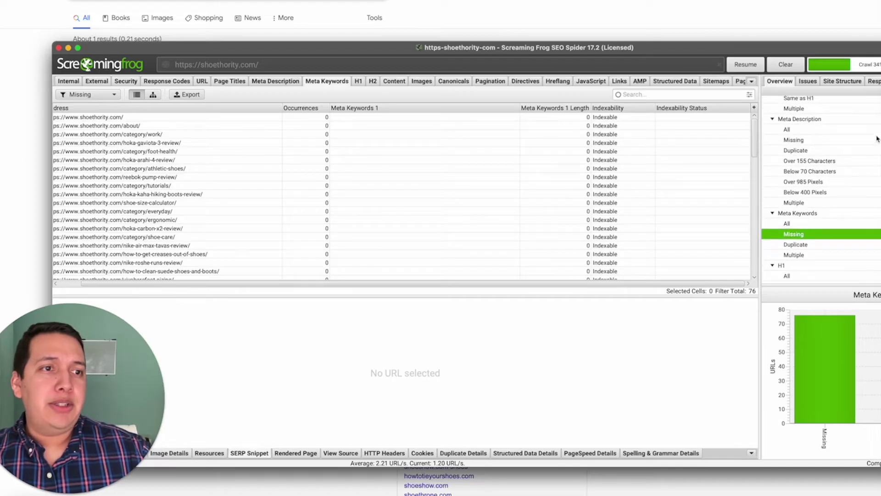
left_click(877, 130)
Step: Compare meta keywords for all 78 pages against the 76 pages missing them
left_click(837, 225)
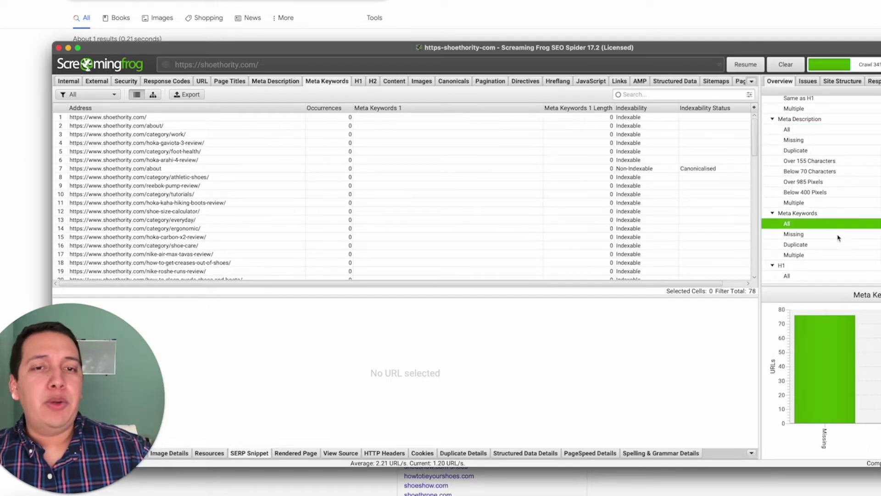
left_click(839, 235)
left_click(825, 224)
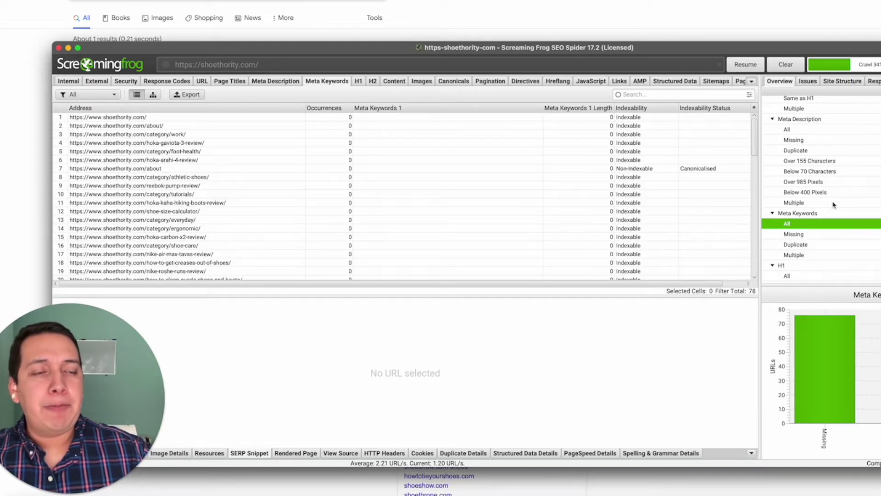
scroll(833, 205, "down", 6)
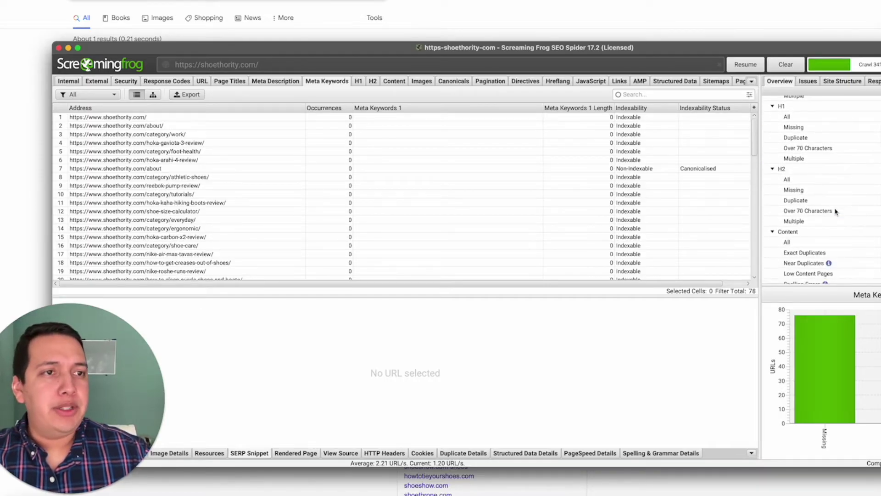
scroll(827, 165, "up", 3)
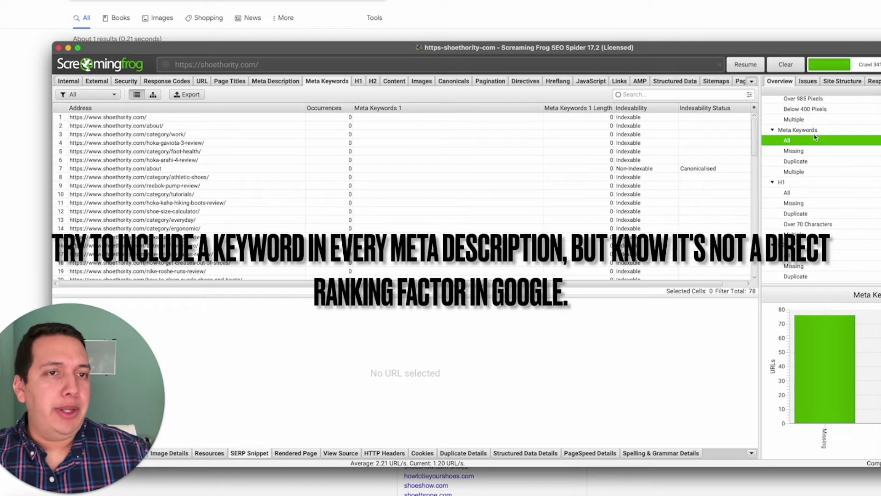
scroll(833, 151, "up", 2)
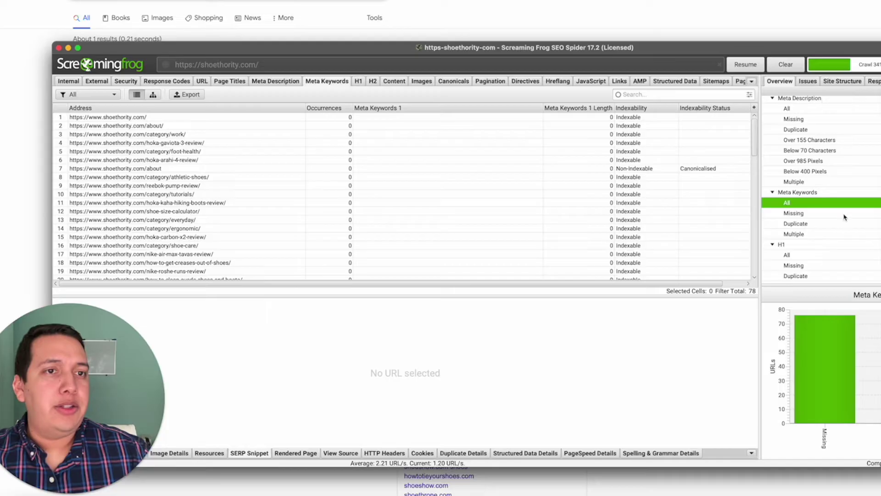
scroll(863, 184, "down", 5)
Step: Show the H1 headings for all 78 crawled pages
left_click(799, 115)
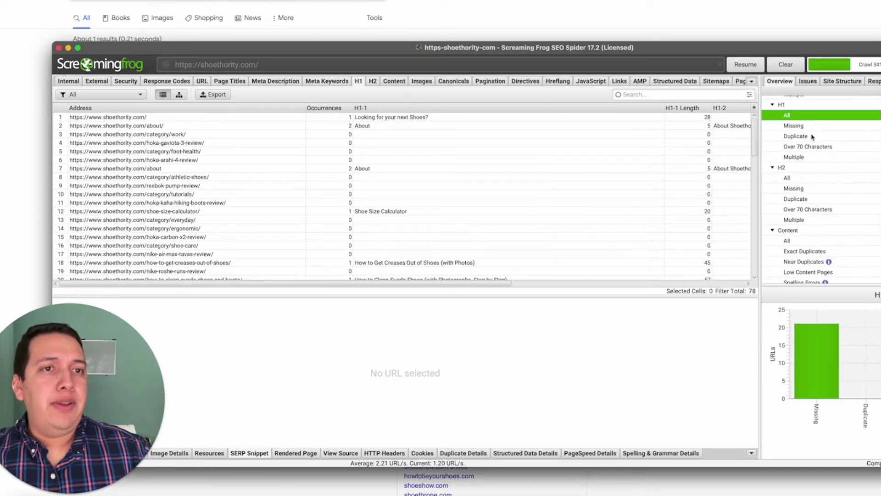
scroll(626, 203, "down", 2)
scroll(626, 202, "up", 1)
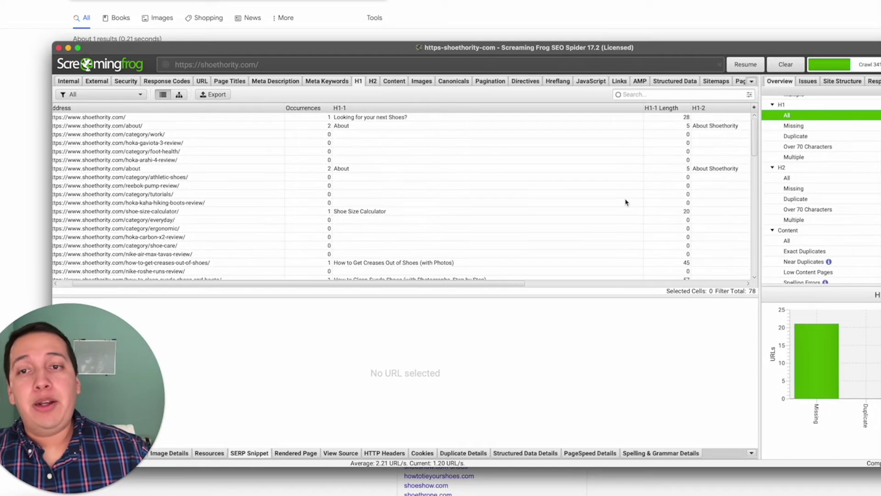
scroll(626, 203, "right", 5)
scroll(627, 202, "left", 5)
Step: Filter images to those missing alt text, which returns an empty list
scroll(650, 197, "up", 1)
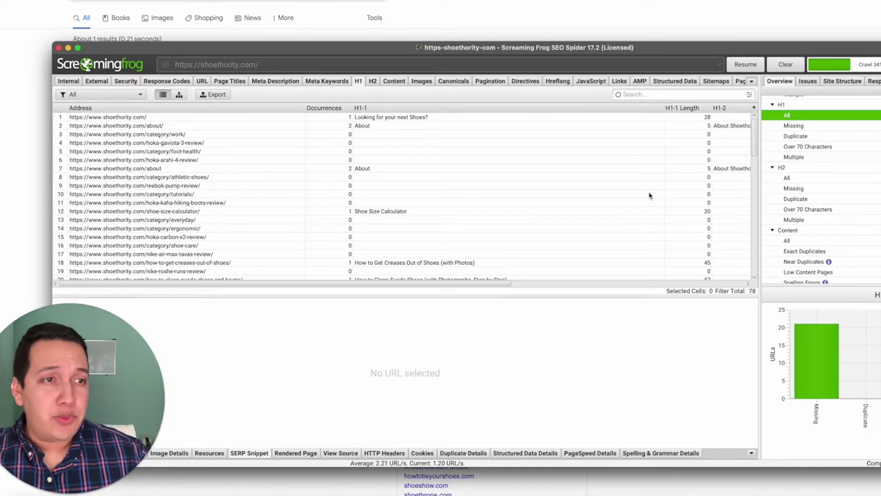
scroll(650, 197, "down", 1)
scroll(650, 197, "right", 1)
scroll(785, 138, "down", 4)
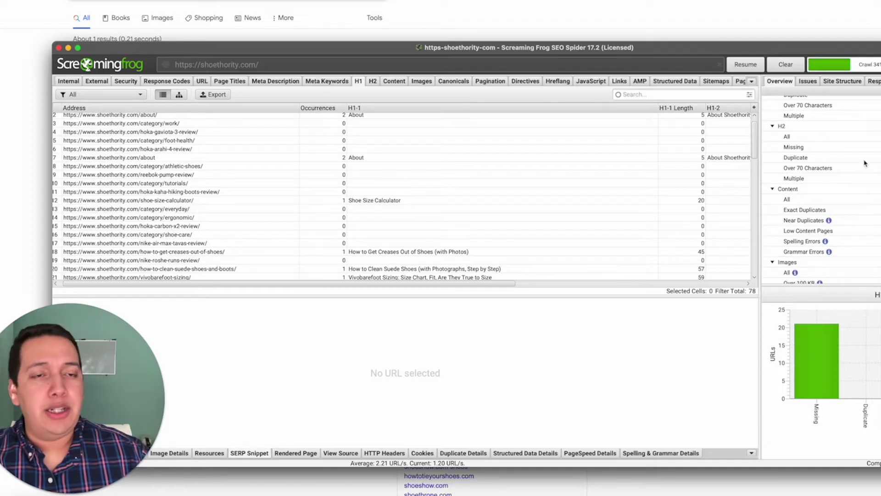
scroll(865, 163, "down", 8)
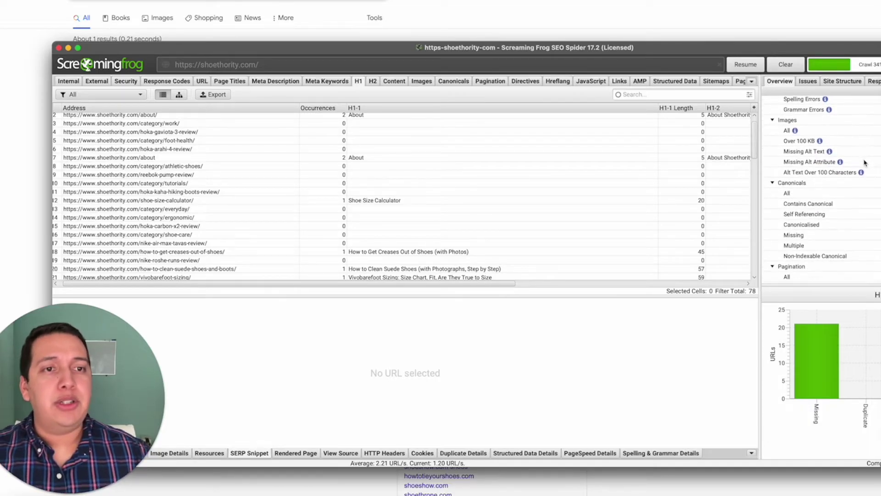
scroll(865, 163, "up", 4)
scroll(865, 163, "down", 5)
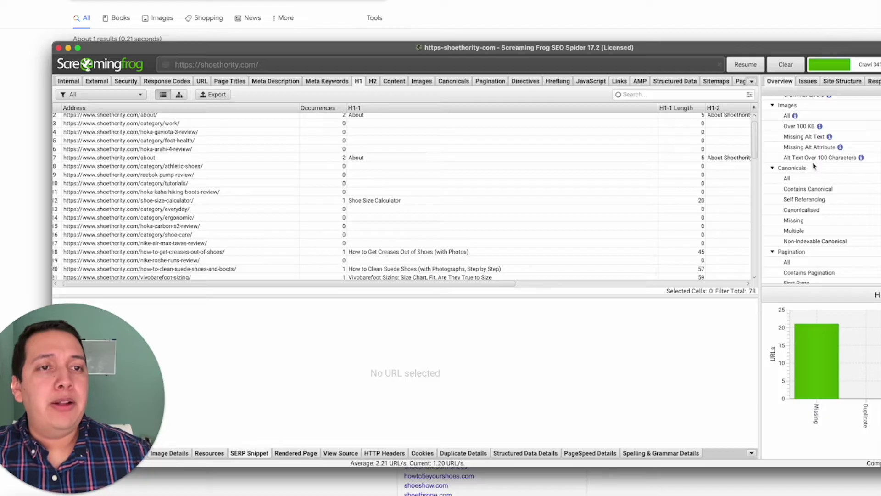
scroll(814, 166, "up", 1)
left_click(804, 150)
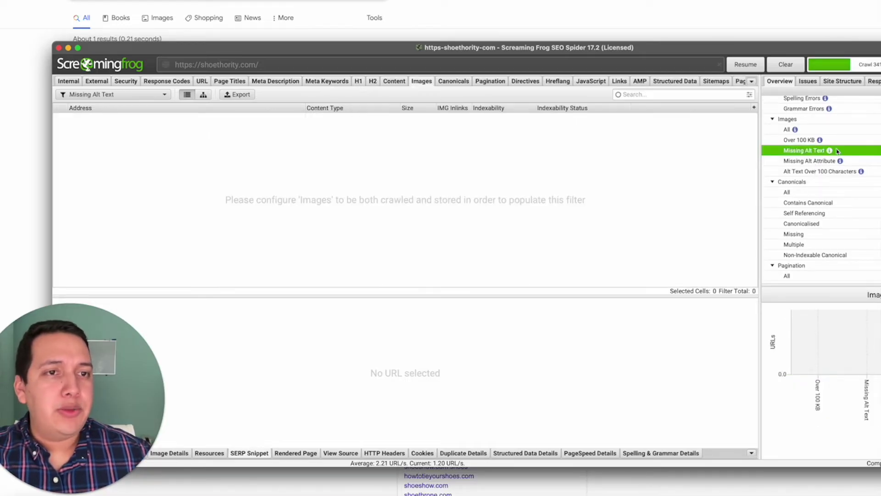
Step: Review the Spider crawl configuration settings and confirm with OK
scroll(836, 202, "down", 2)
scroll(802, 133, "up", 2)
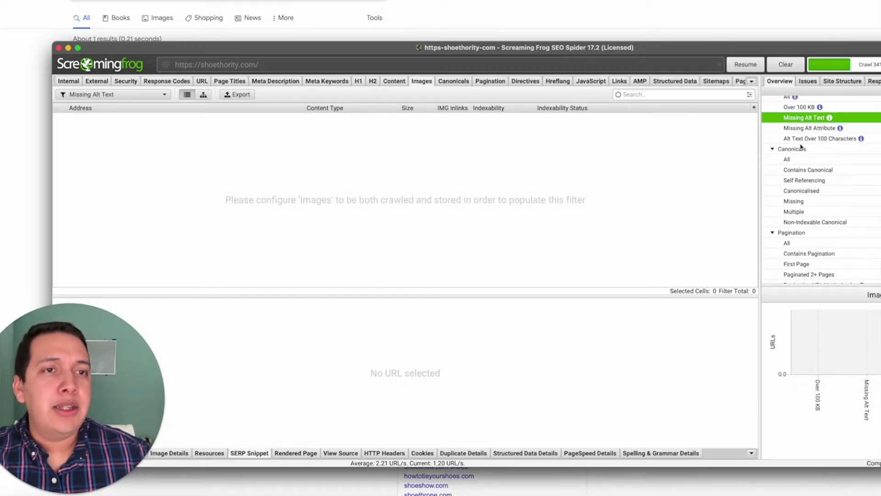
scroll(801, 146, "up", 1)
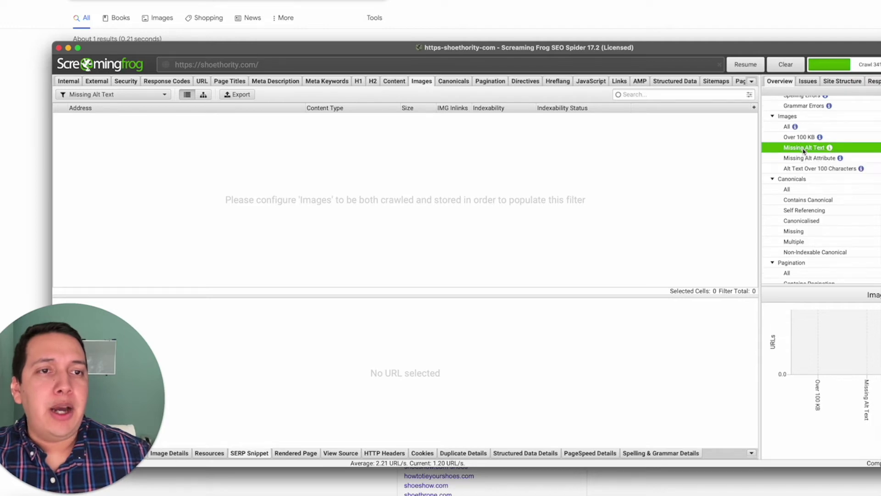
key("super+semicolon")
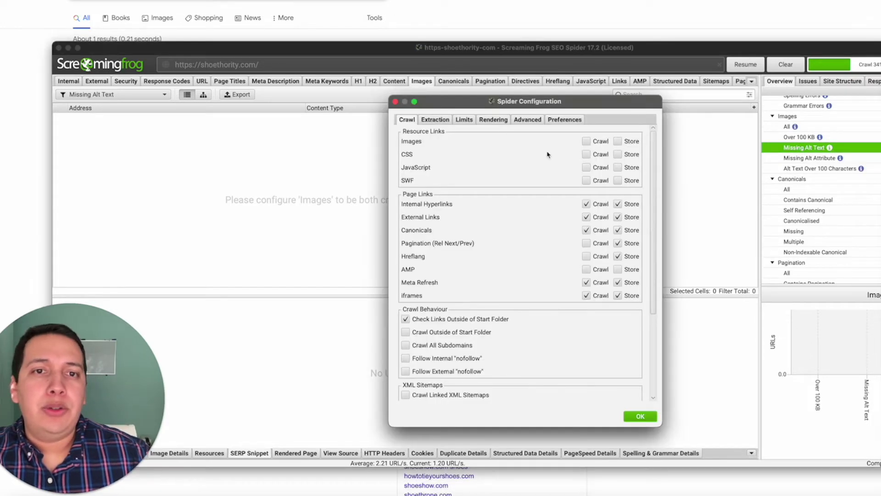
left_click_drag(570, 107, 568, 85)
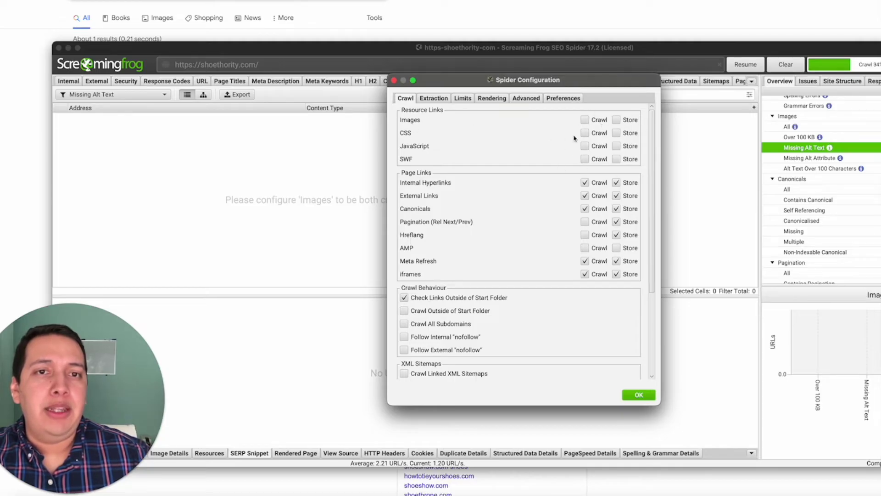
left_click(639, 395)
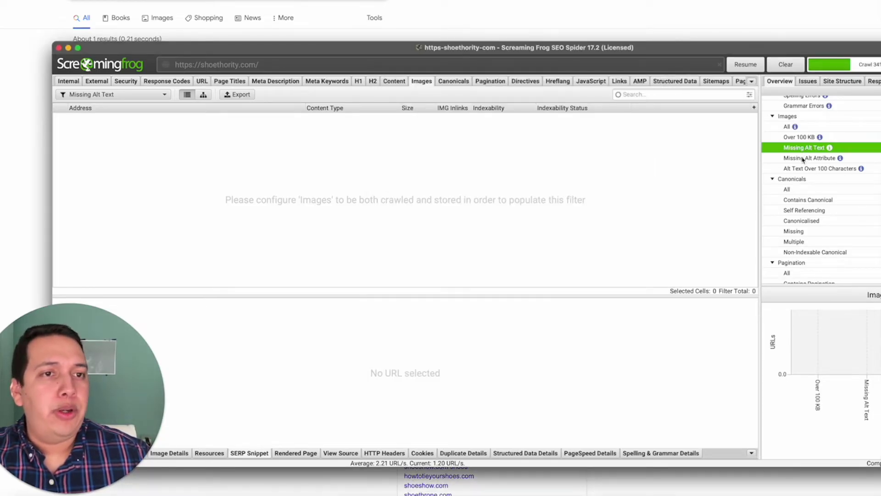
Step: Refresh the Missing Alt Text filter and check its results
left_click(801, 149)
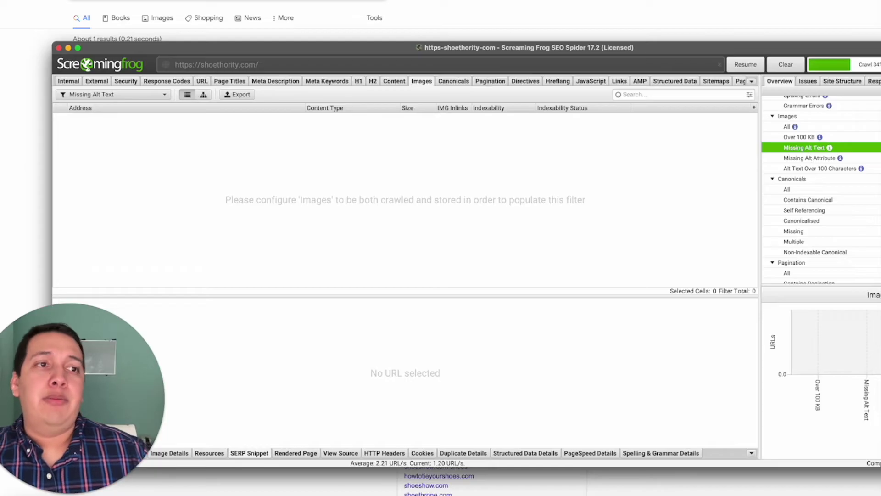
scroll(822, 189, "down", 5)
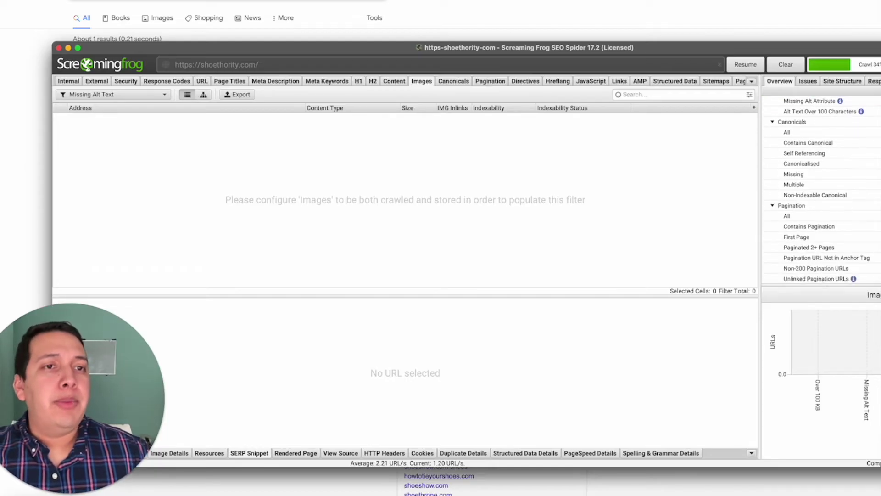
scroll(821, 193, "down", 1)
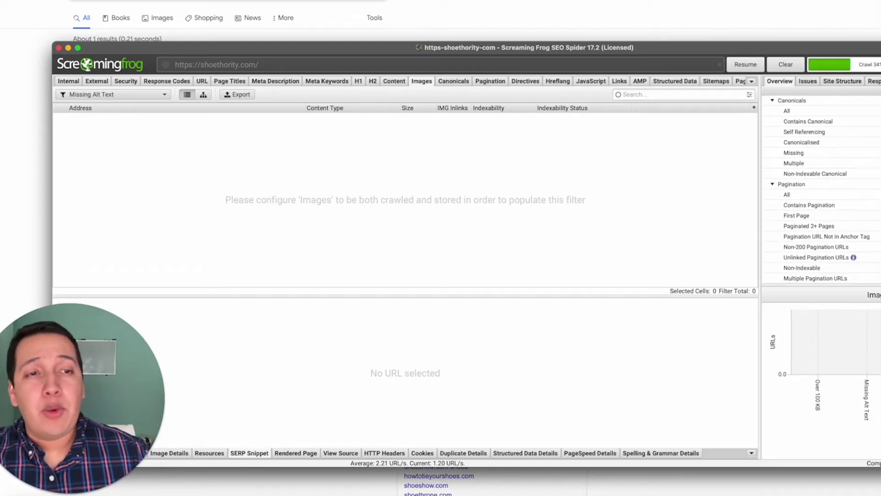
scroll(822, 189, "up", 5)
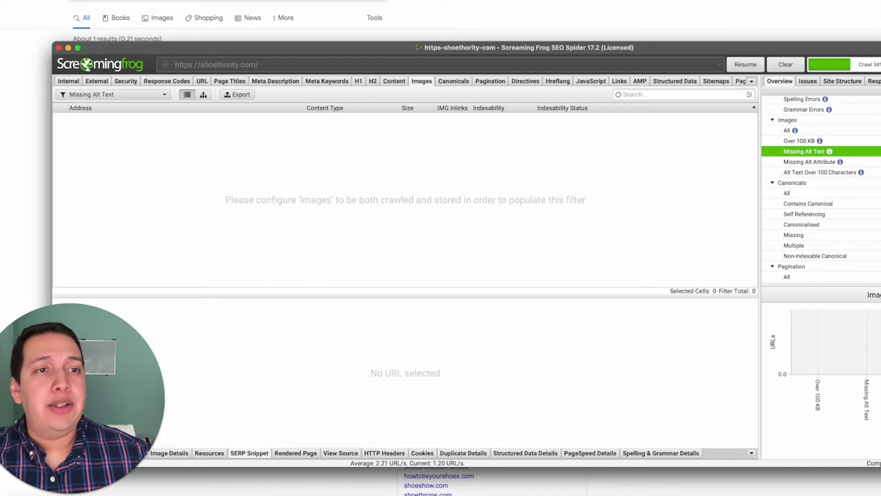
scroll(822, 184, "down", 1)
scroll(822, 184, "down", 1)
Step: Open the athletic-shoes category page from the URL list in the browser
left_click(202, 81)
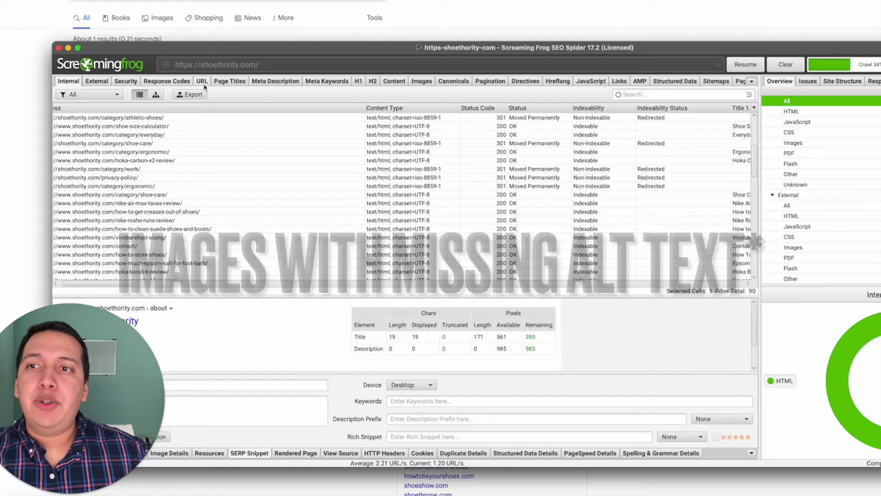
scroll(225, 192, "down", 1)
left_click(225, 190)
left_click(196, 207)
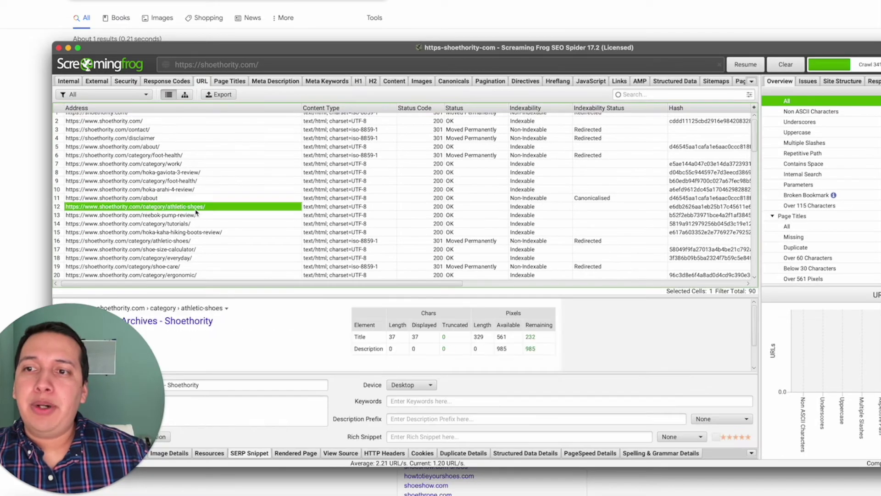
right_click(195, 211)
left_click(216, 229)
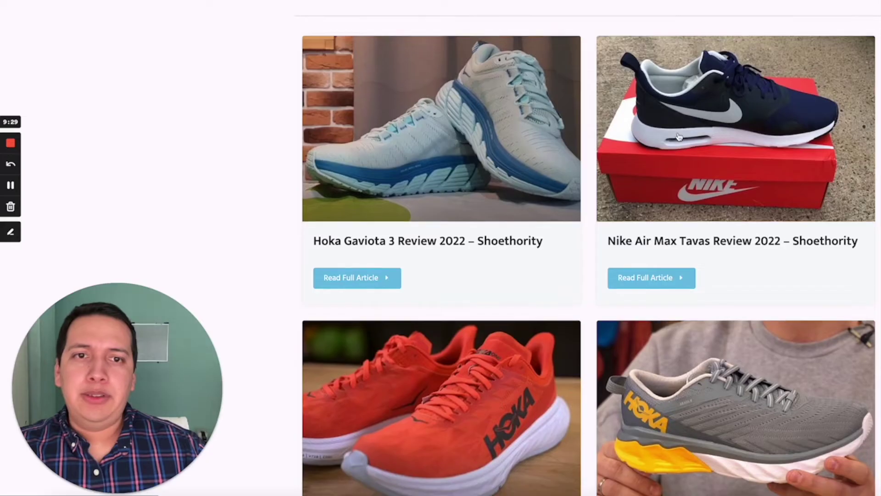
Step: Open the Nike Air Max Tavas review and inspect its shoe image's markup
left_click(707, 133)
right_click(528, 198)
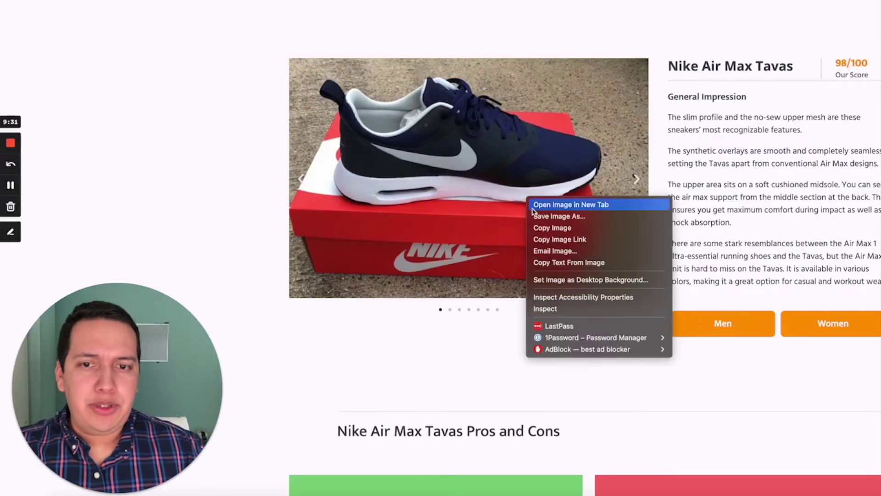
left_click(559, 310)
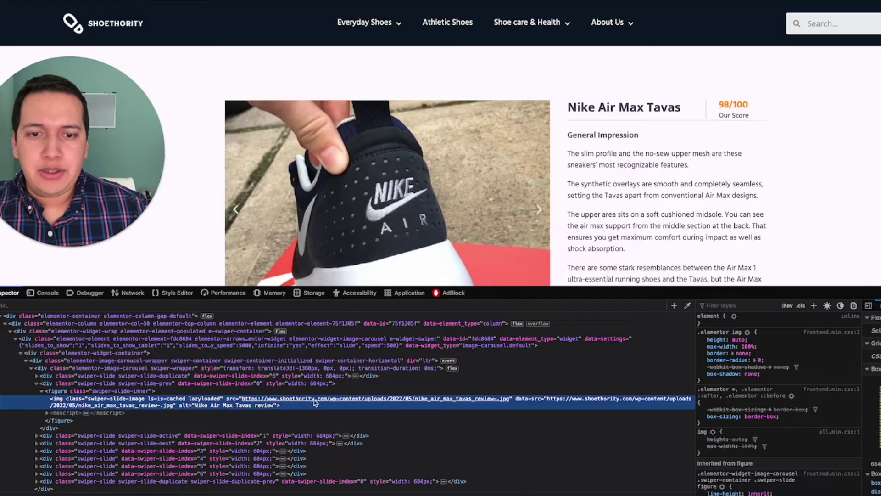
Step: Confirm the alt text reads 'Nike Air Max Tavas review', then inspect another image
scroll(469, 407, "up", 1)
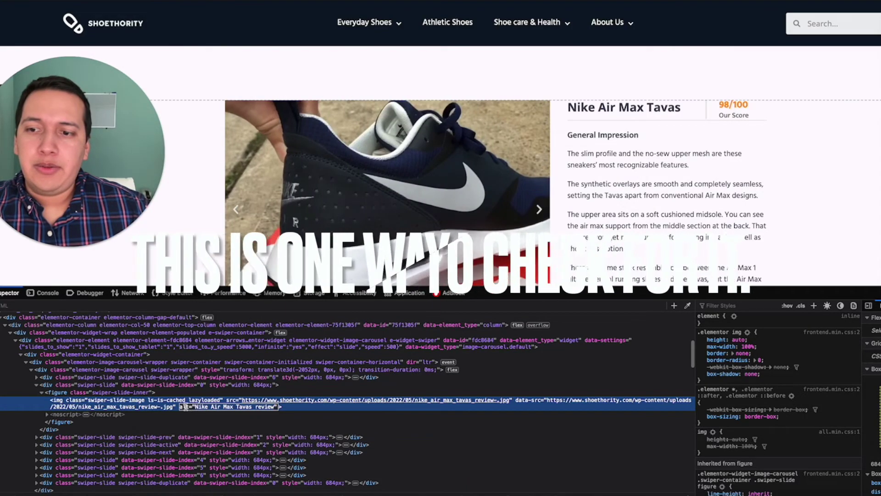
scroll(689, 194, "down", 20)
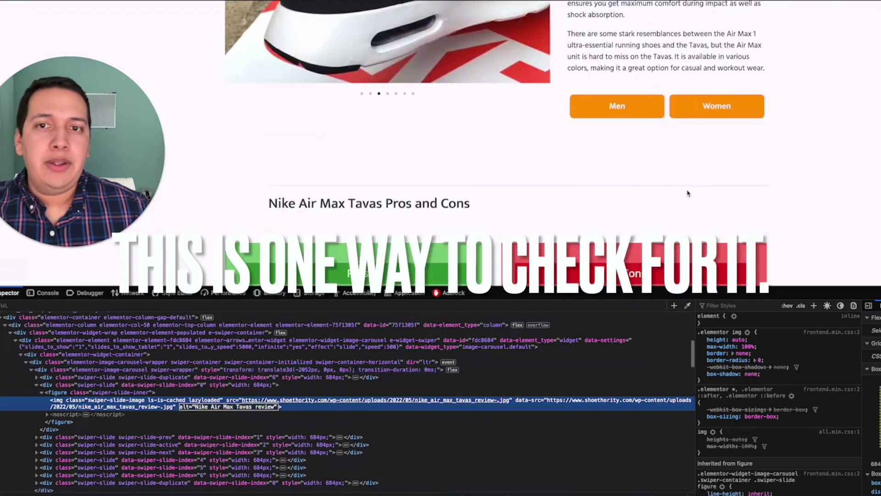
scroll(688, 193, "down", 15)
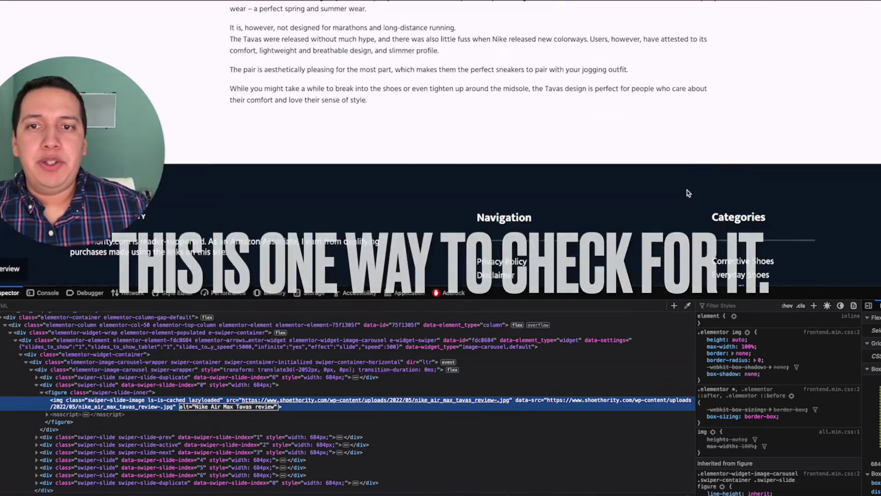
scroll(688, 194, "up", 15)
scroll(435, 90, "up", 10)
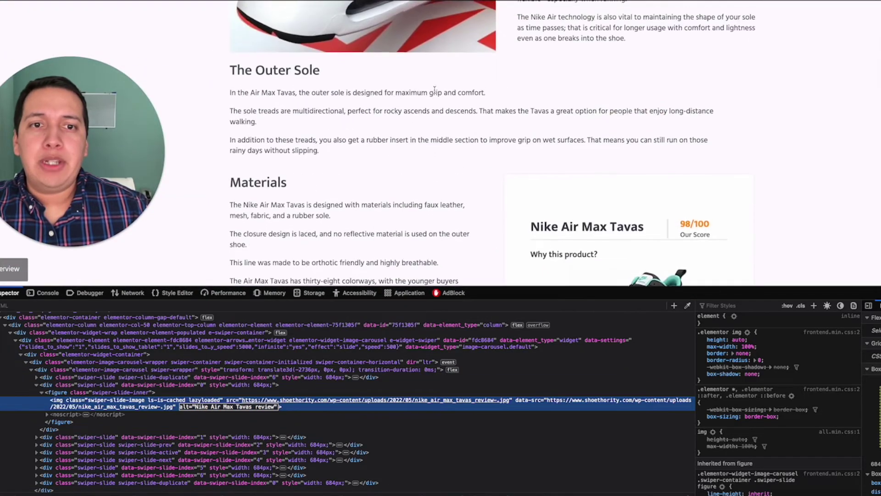
right_click(365, 86)
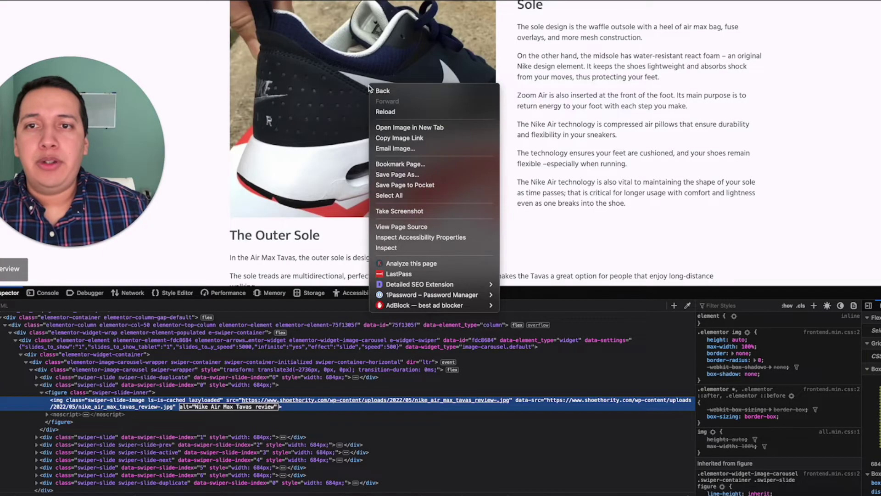
left_click(404, 252)
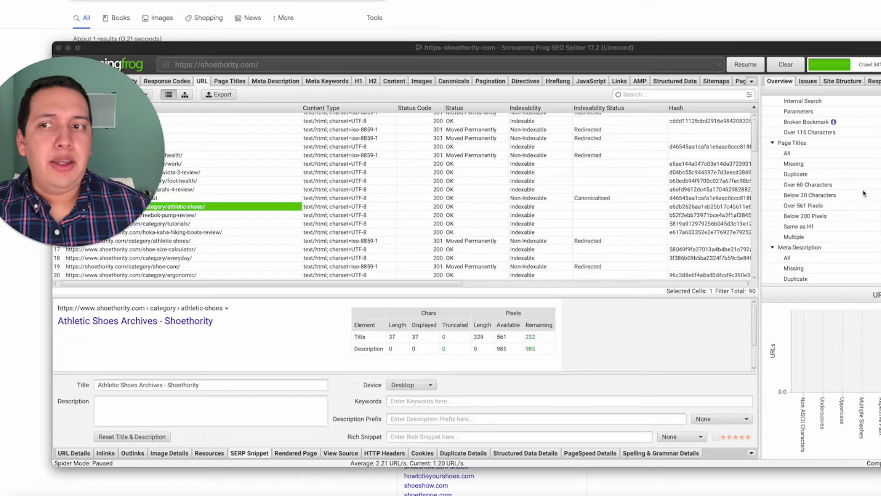
Step: Scroll the Overview to Links and list the 24 pages with non-descriptive internal anchor text
scroll(866, 191, "down", 3)
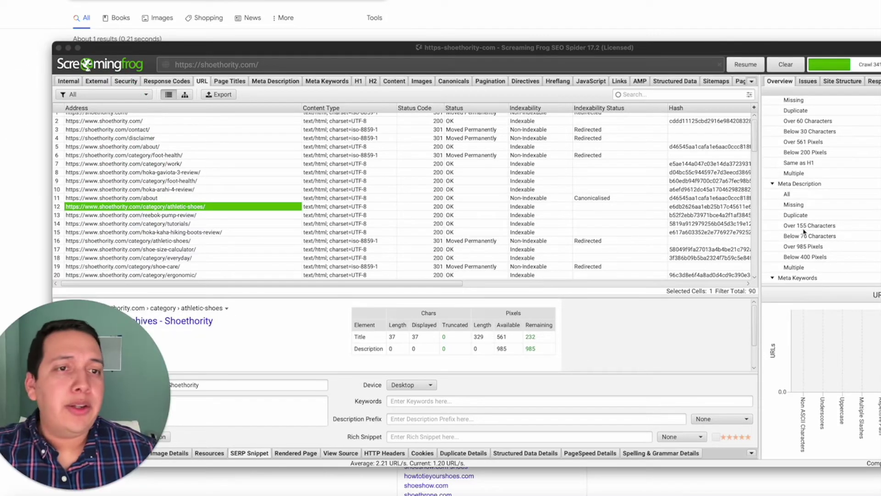
scroll(833, 222, "down", 8)
scroll(833, 221, "down", 10)
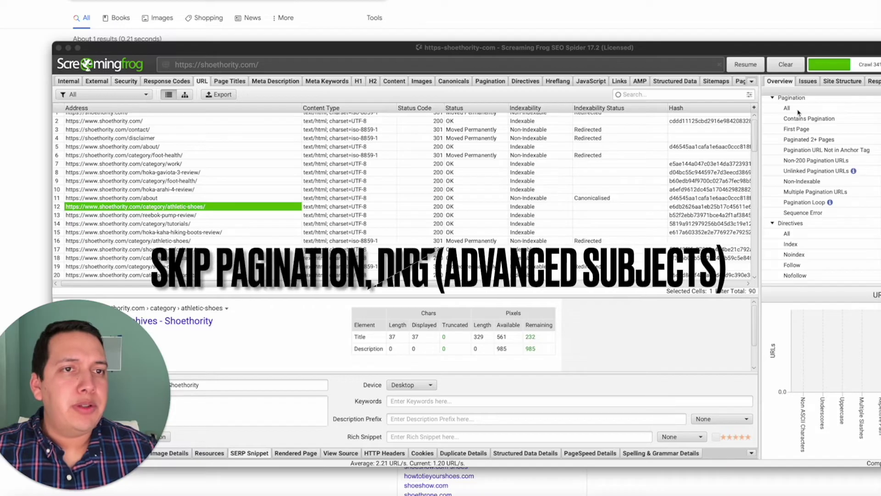
scroll(833, 230, "down", 5)
scroll(833, 229, "down", 8)
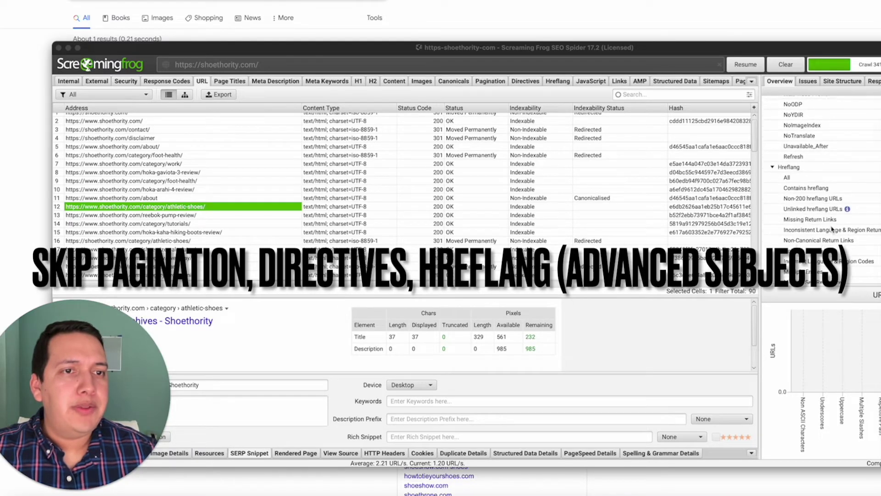
scroll(826, 166, "down", 8)
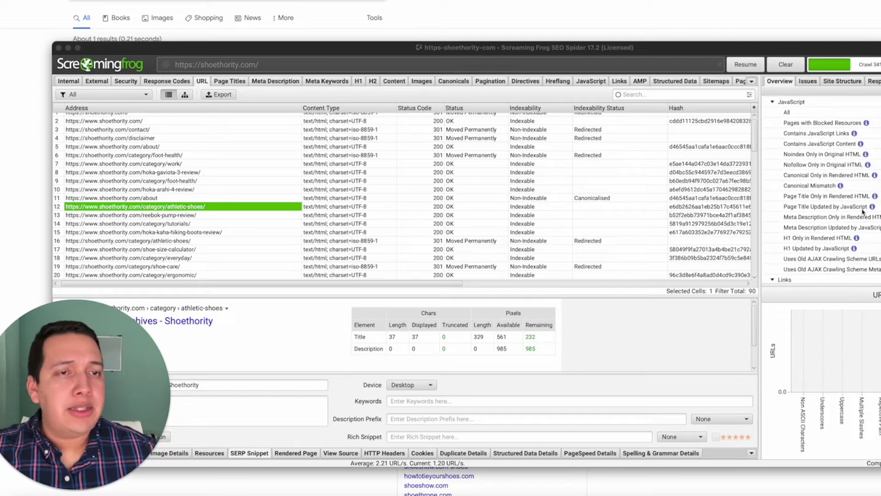
scroll(854, 193, "down", 10)
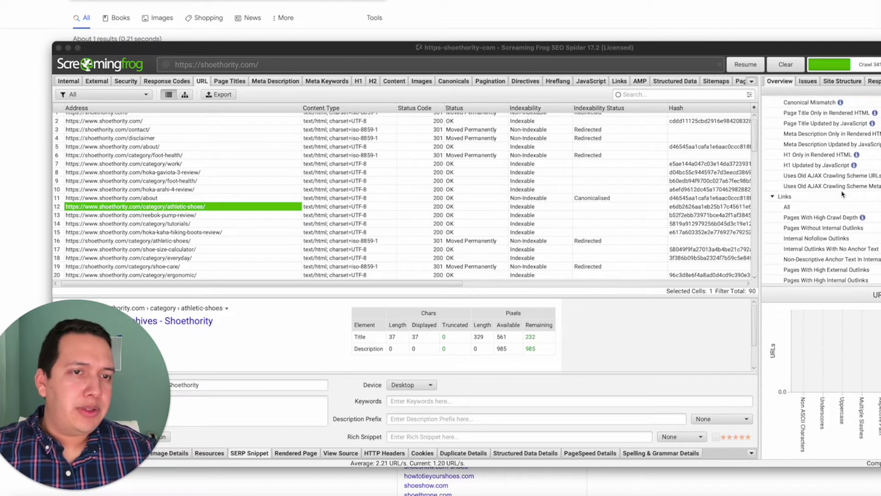
left_click(836, 149)
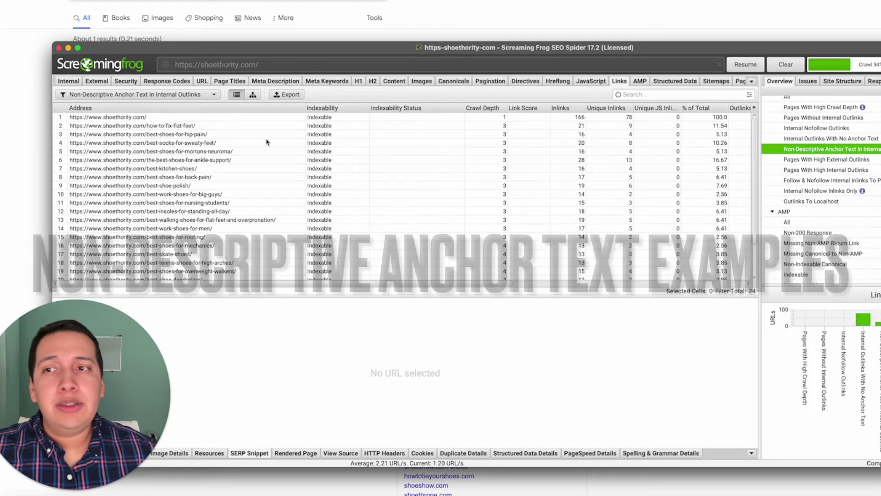
Step: Select the best-shoes-for-hip-pain page and show its inlinks
left_click(255, 135)
scroll(400, 136, "right", 10)
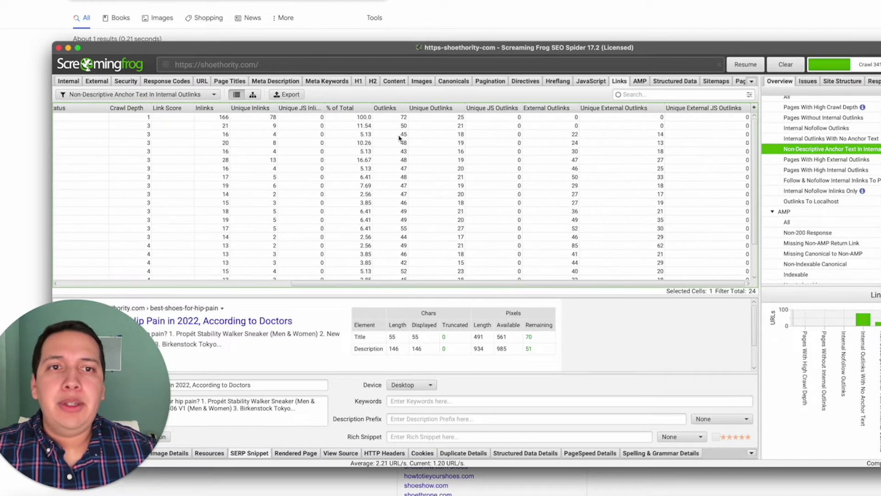
scroll(400, 138, "left", 10)
left_click_drag(321, 47, 361, 0)
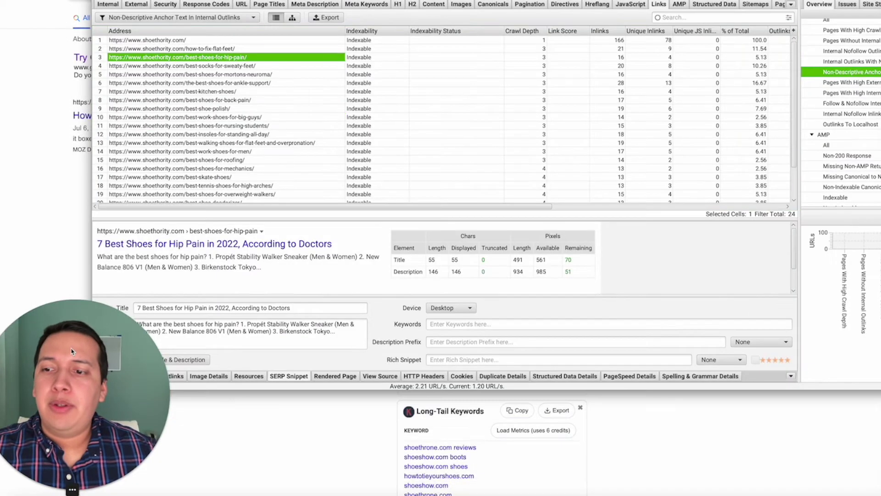
left_click(55, 489)
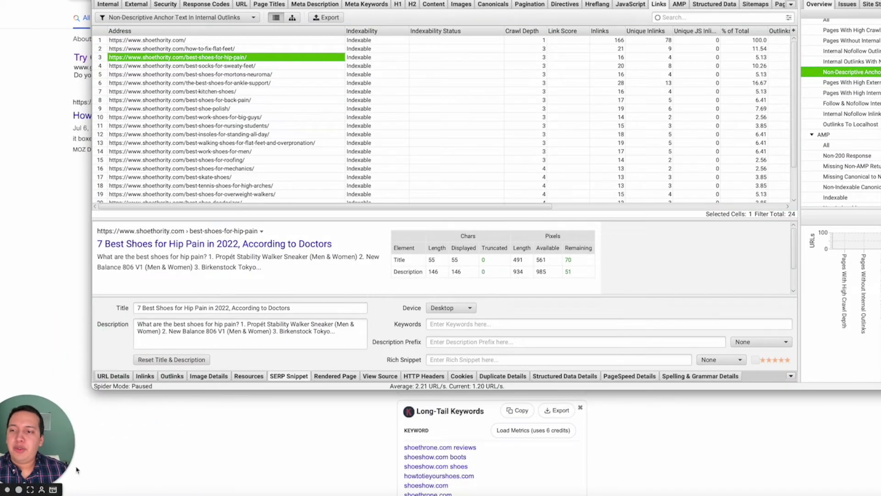
left_click(145, 376)
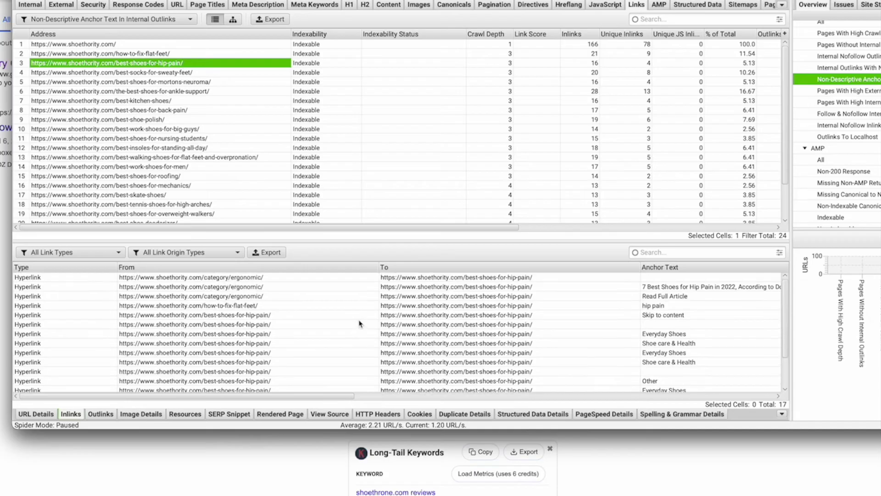
Step: Review inlink anchor texts: Skip to content, hip pain, Read Full Article and the article title
left_click(225, 280)
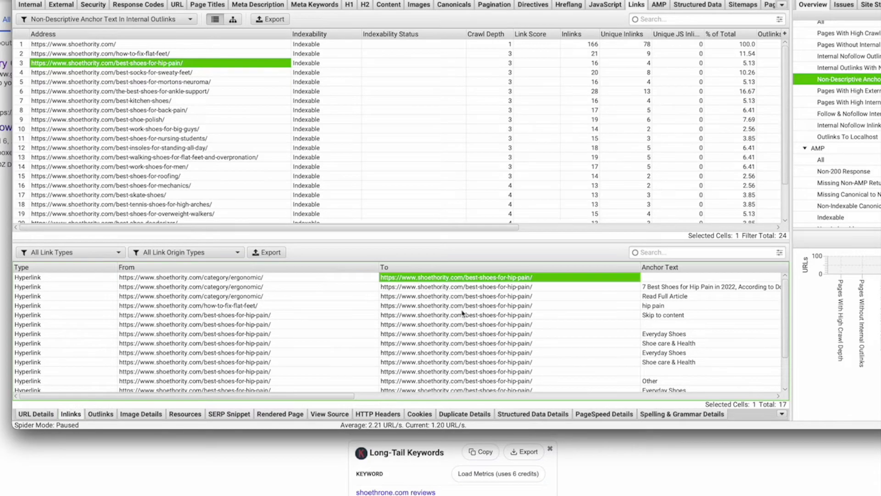
left_click(494, 345)
scroll(452, 316, "down", 1)
scroll(452, 317, "up", 1)
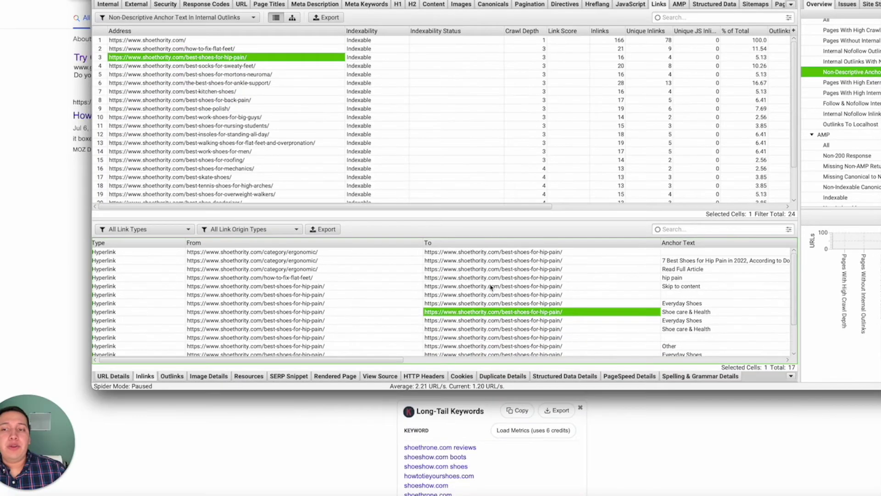
left_click(497, 296)
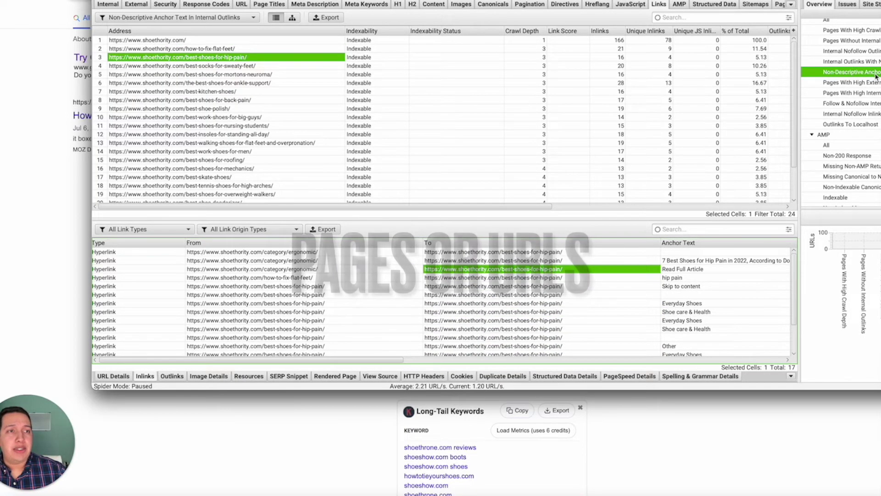
scroll(559, 267, "right", 5)
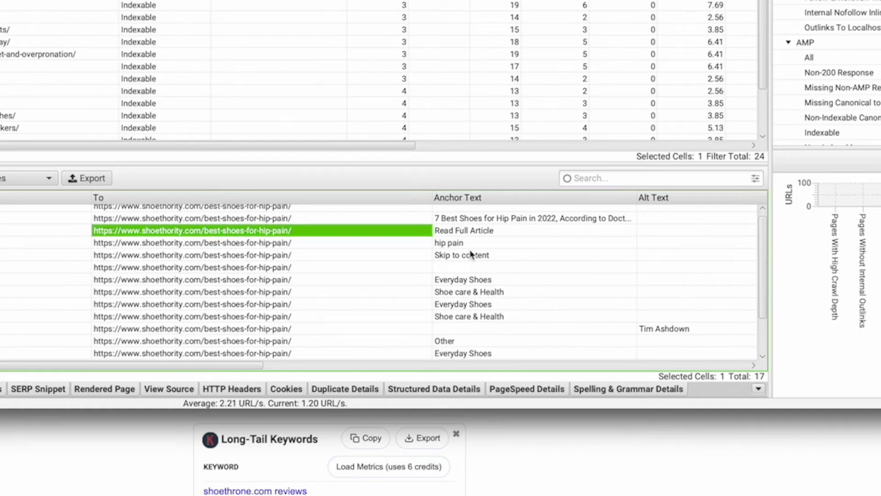
left_click(468, 255)
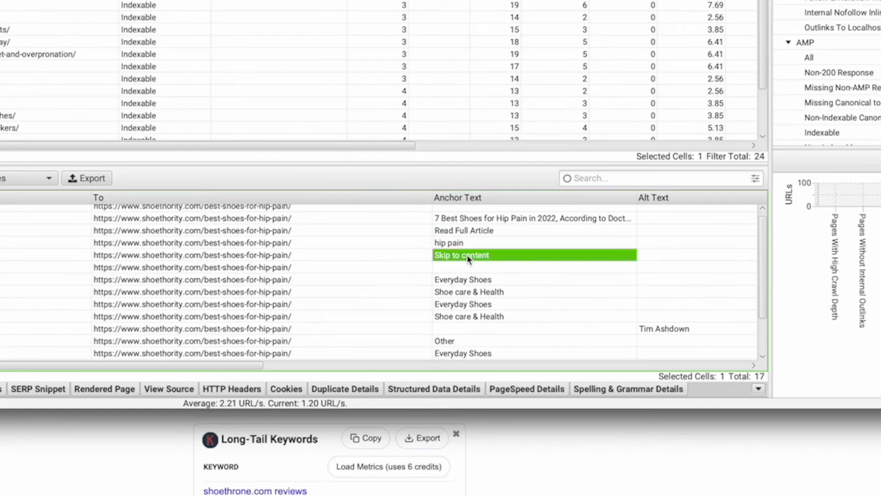
left_click(496, 248)
left_click(481, 230)
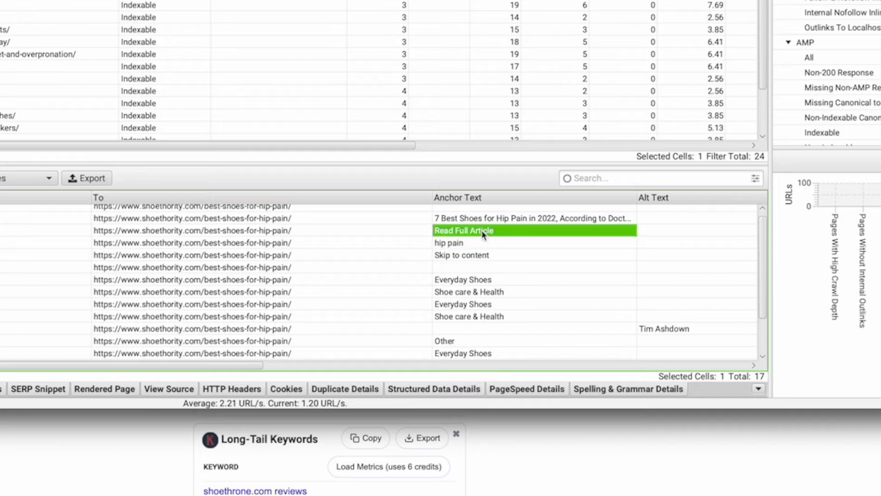
left_click(464, 220)
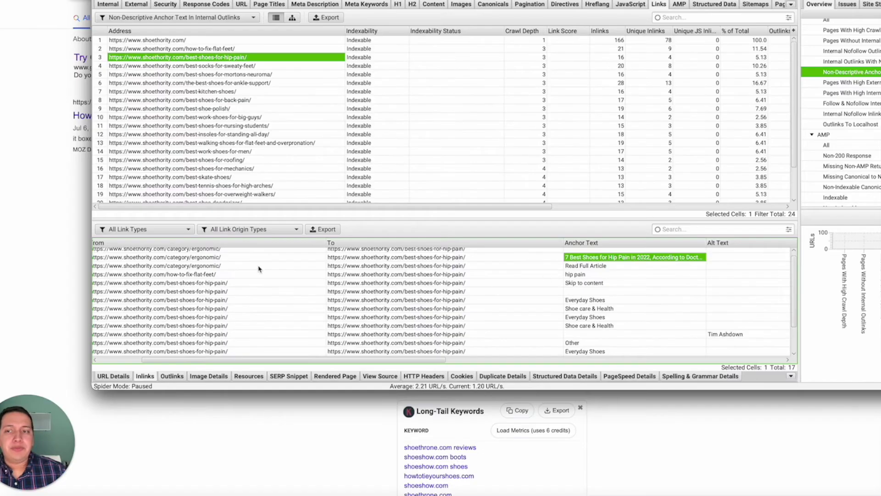
Step: Open the Ergonomic Shoes category source page in the browser
scroll(253, 267, "left", 5)
left_click(401, 253)
left_click(268, 253)
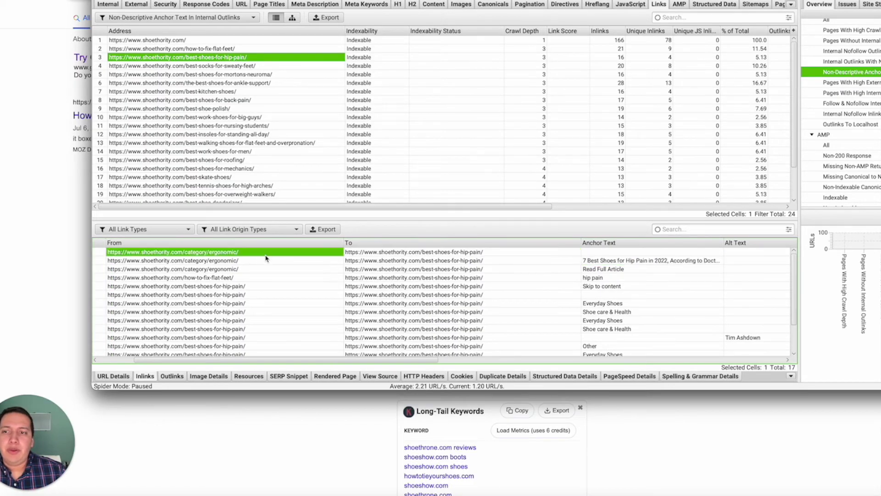
right_click(266, 254)
left_click(285, 275)
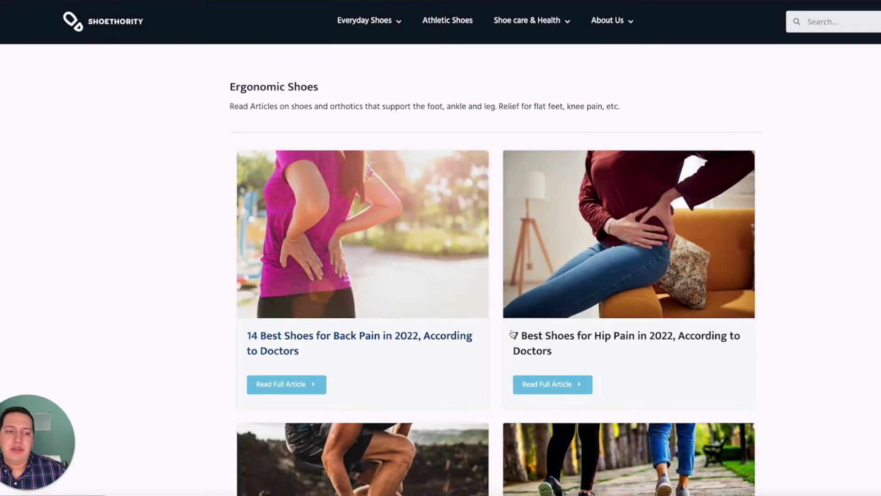
Step: Return to the Ergonomic Shoes page and locate the '7 Best Shoes for Hip Pain' title
key("alt+Tab")
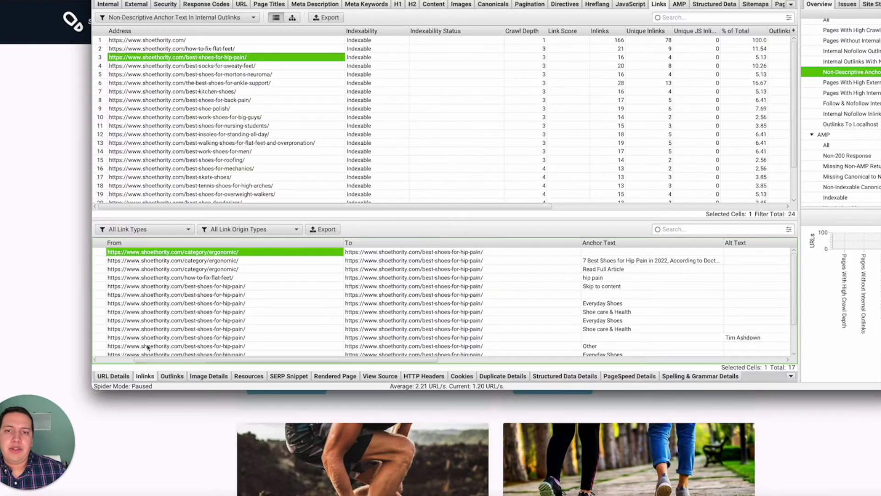
left_click(158, 456)
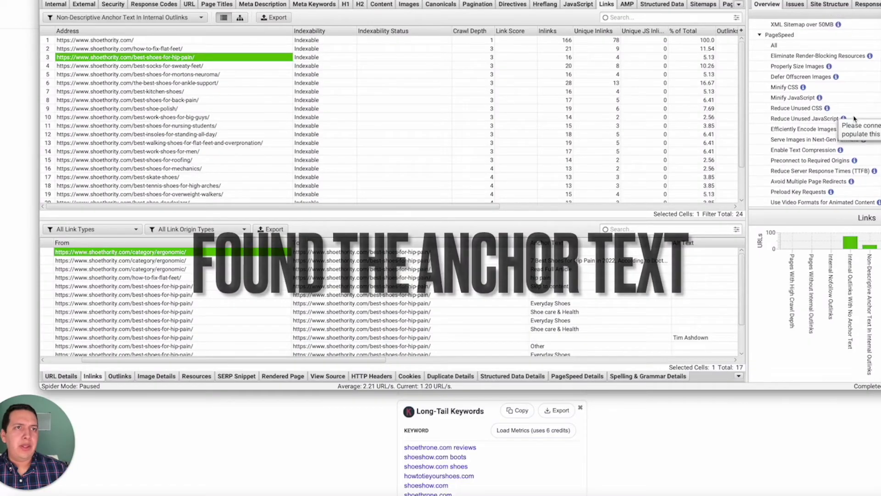
scroll(855, 119, "down", 1)
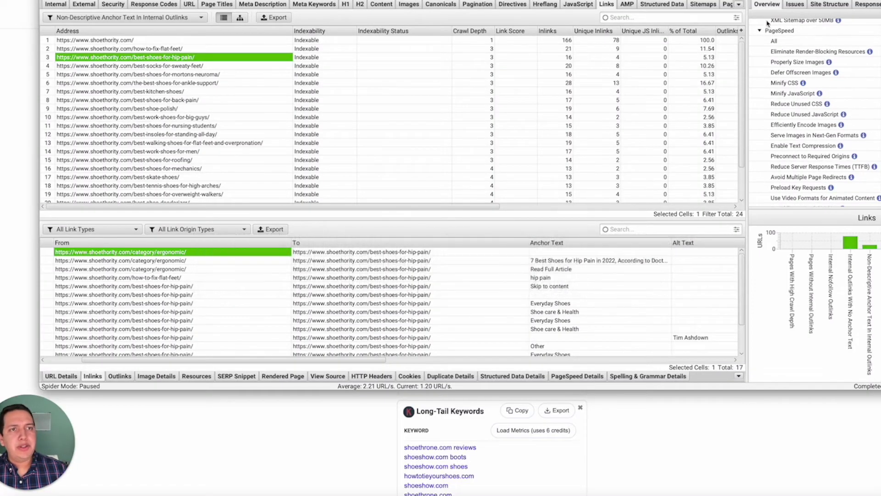
Step: Show the full Internal list of 90 URLs with the All filter
scroll(772, 48, "down", 10)
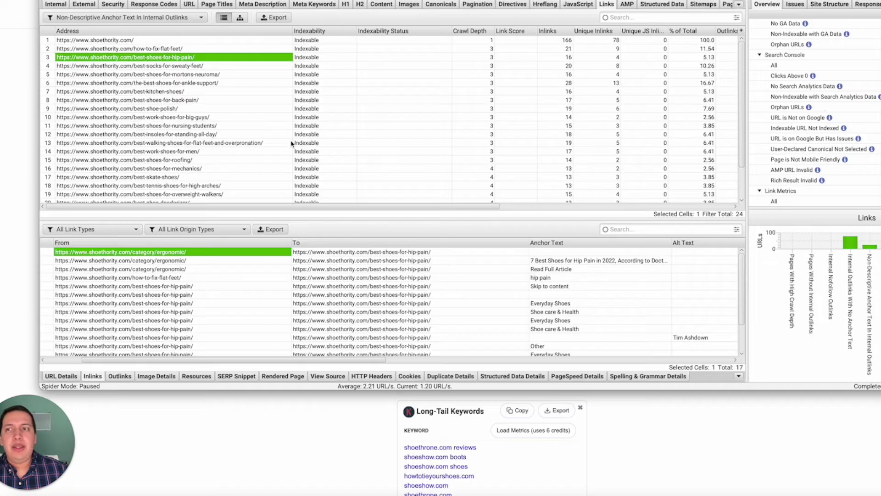
scroll(291, 143, "down", 2)
scroll(291, 143, "up", 2)
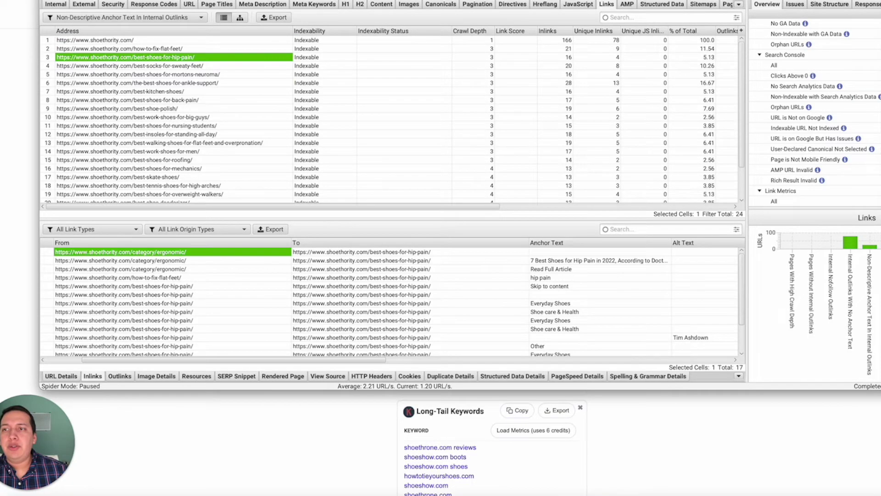
scroll(200, 135, "down", 1)
scroll(175, 70, "up", 1)
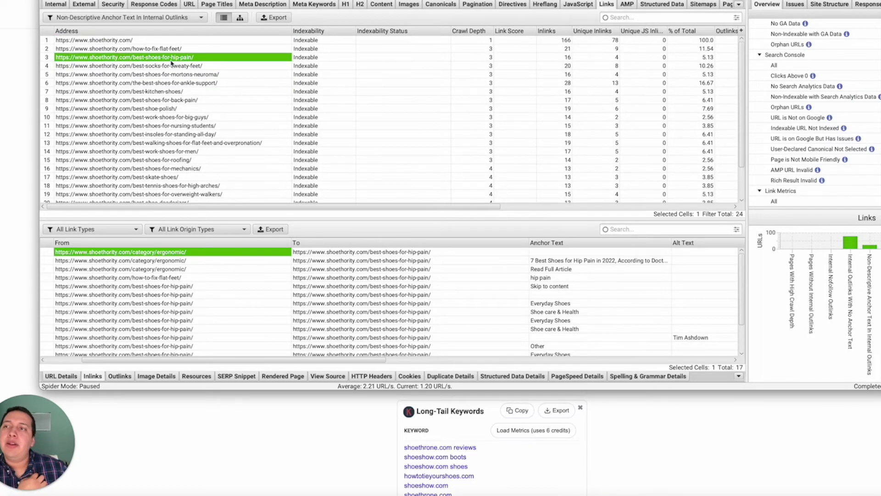
left_click(56, 4)
scroll(148, 42, "down", 5)
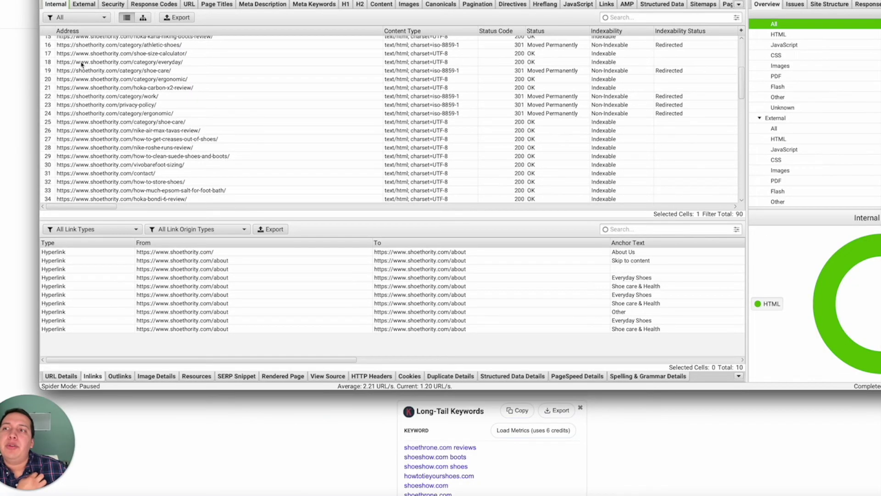
scroll(81, 62, "up", 3)
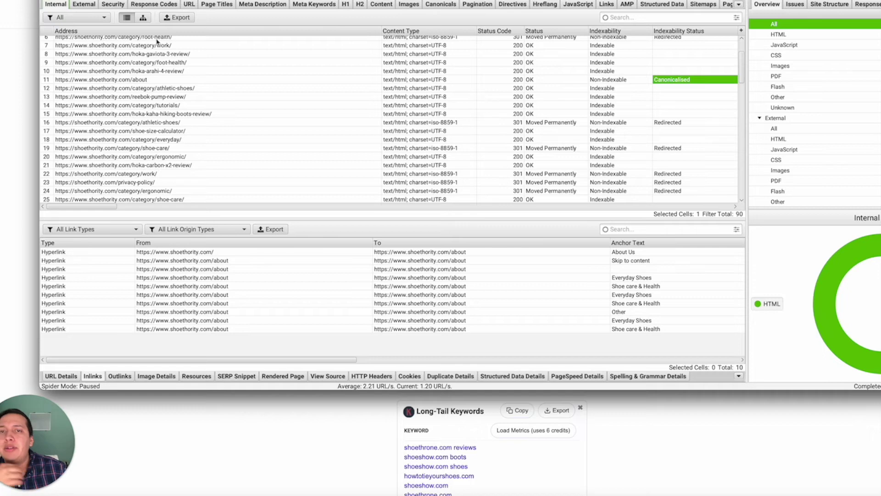
scroll(157, 41, "up", 2)
scroll(184, 55, "down", 5)
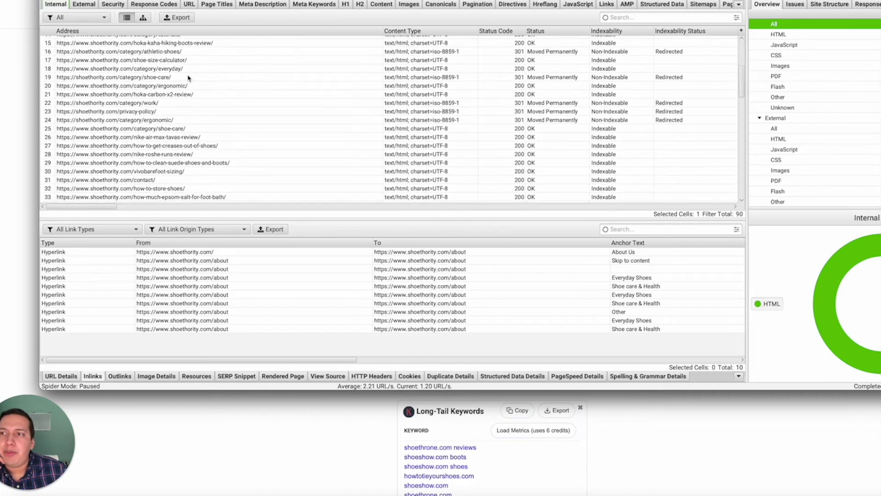
scroll(167, 146, "down", 15)
scroll(167, 150, "right", 1)
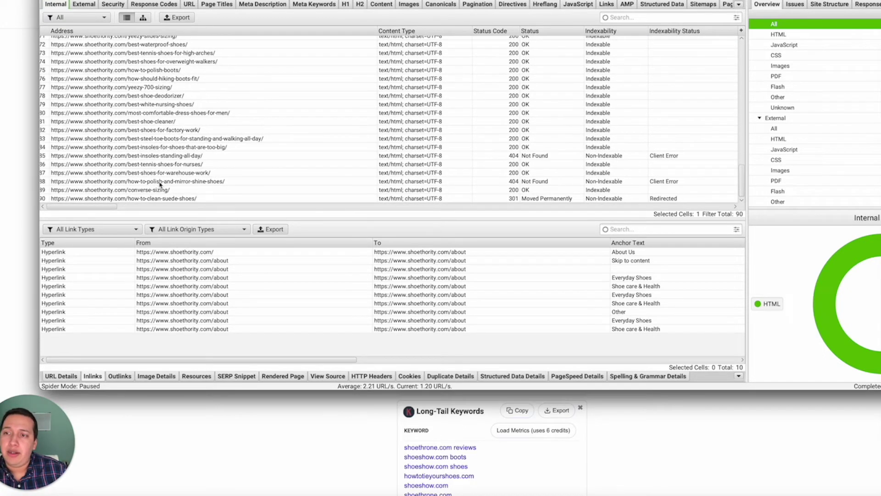
left_click_drag(167, 198, 135, 70)
scroll(285, 129, "up", 20)
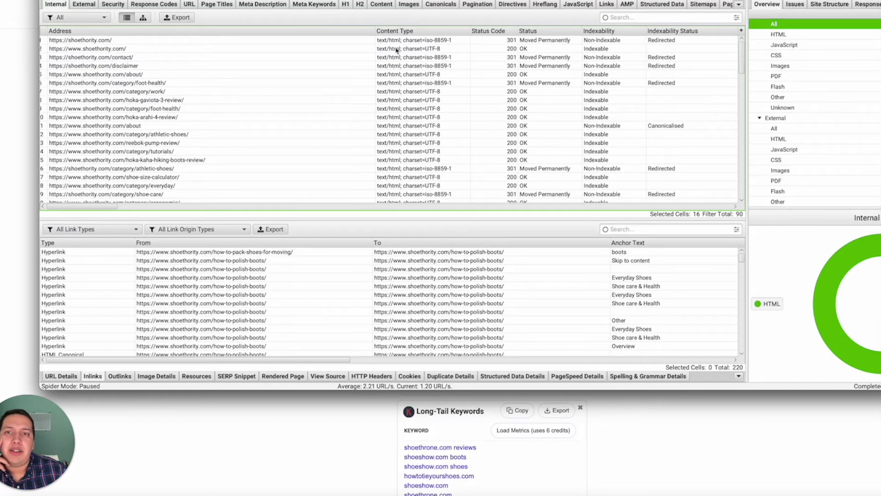
scroll(534, 61, "right", 4)
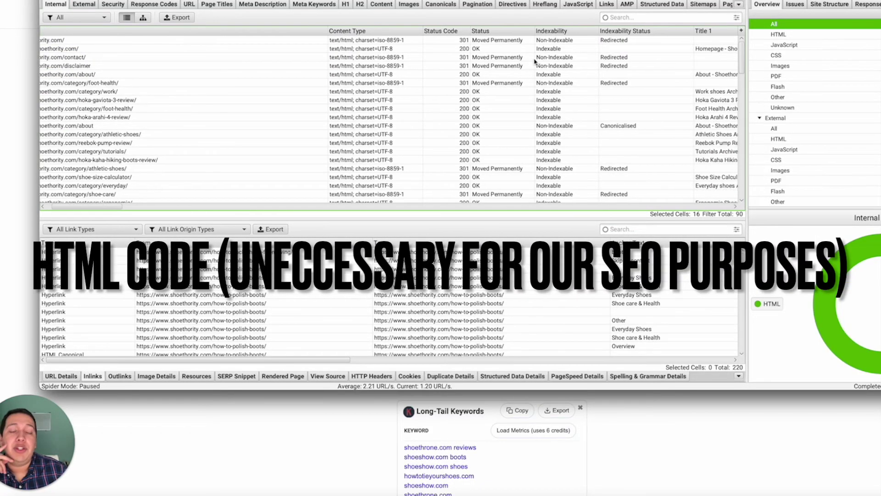
scroll(475, 59, "right", 1)
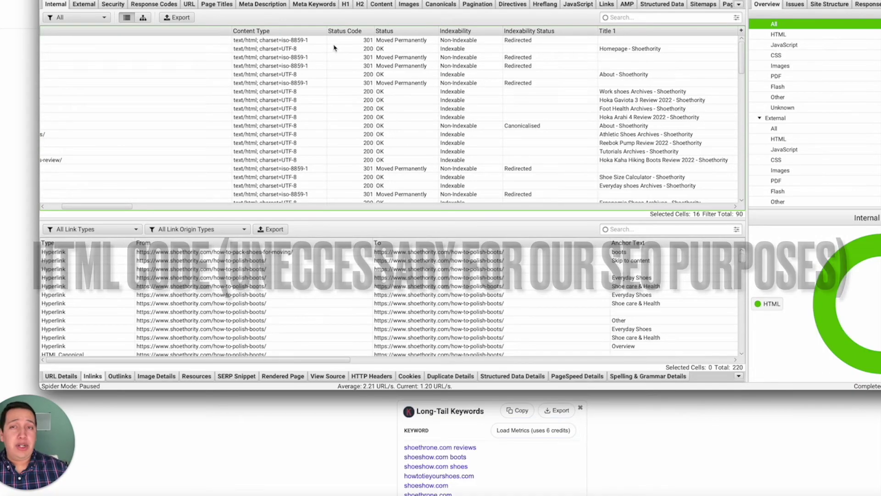
scroll(374, 48, "right", 5)
Step: Sort internal URLs by status code and inspect the 301-redirected Disclaimer page's inlinks
left_click(237, 31)
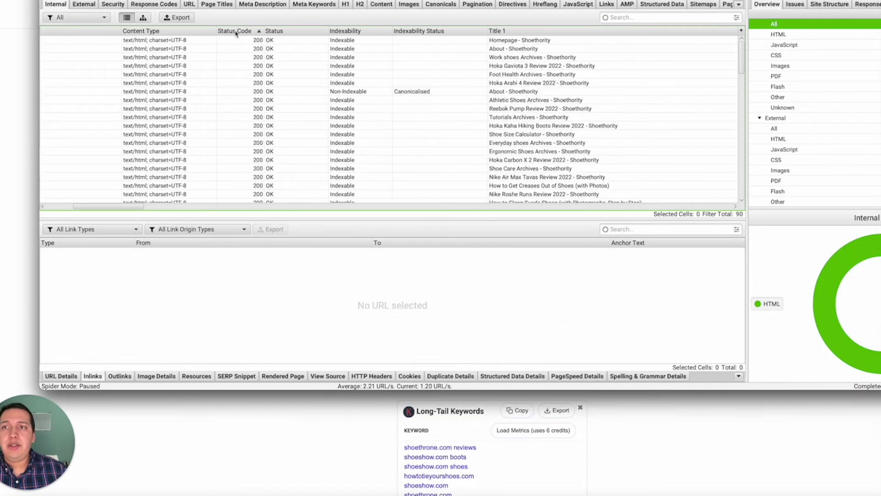
left_click_drag(249, 44, 269, 163)
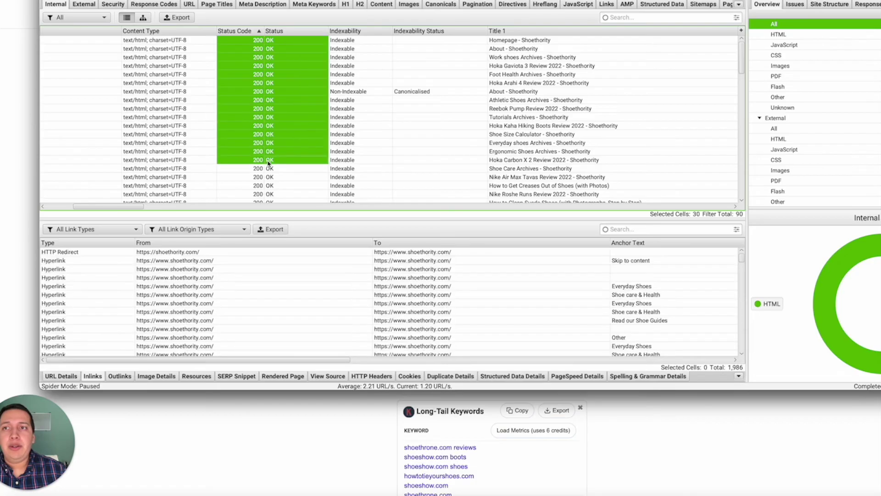
scroll(271, 110, "down", 15)
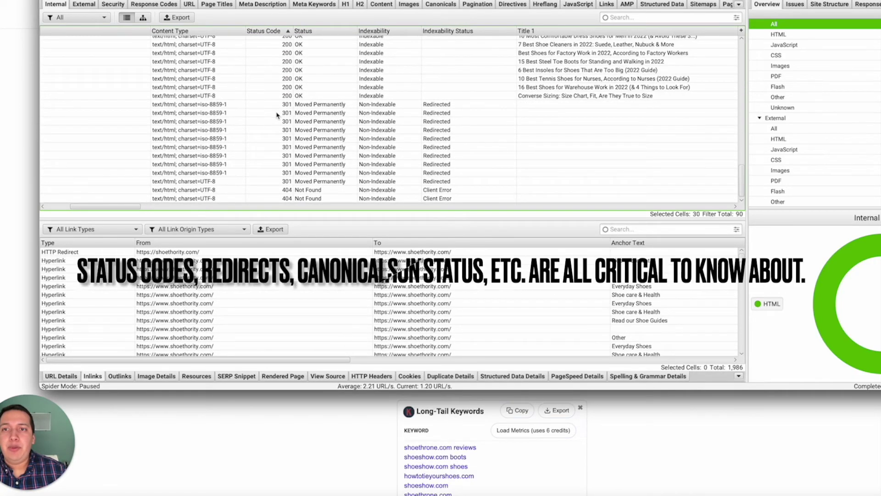
left_click(323, 131)
left_click(381, 137)
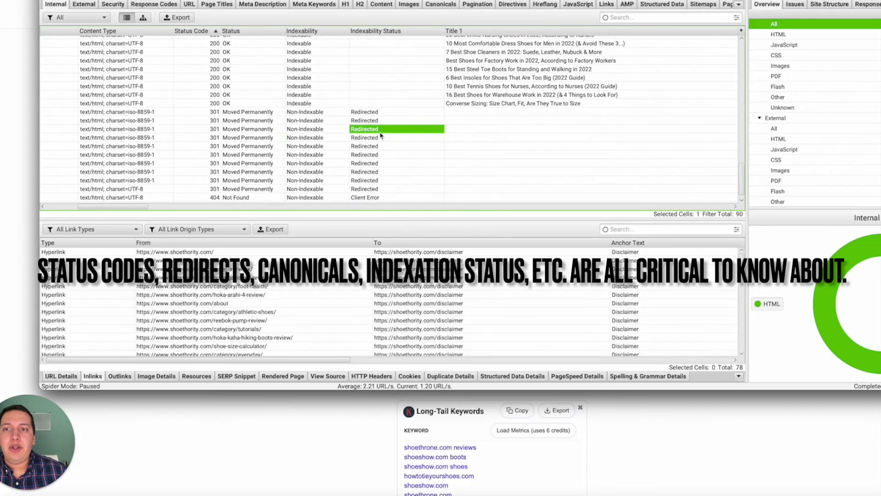
Step: Check that /contact/ redirects to the www contact page, then show the External report
scroll(379, 135, "right", 10)
left_click(317, 128)
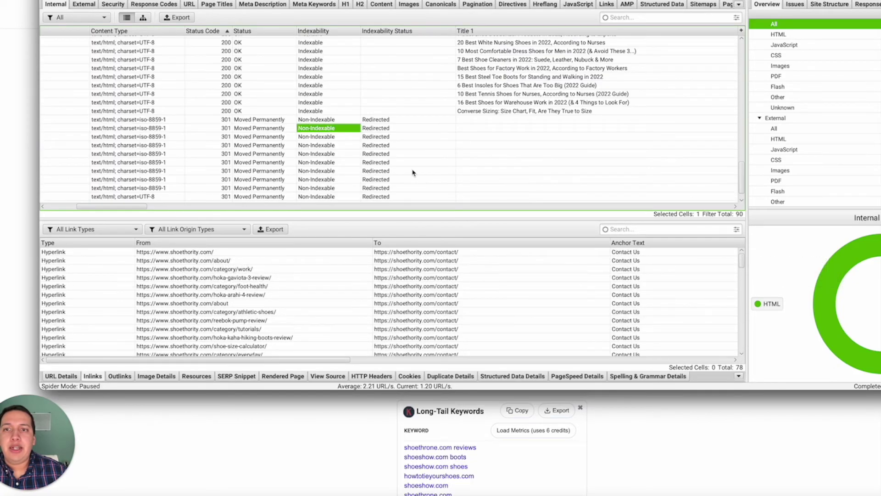
scroll(413, 173, "right", 15)
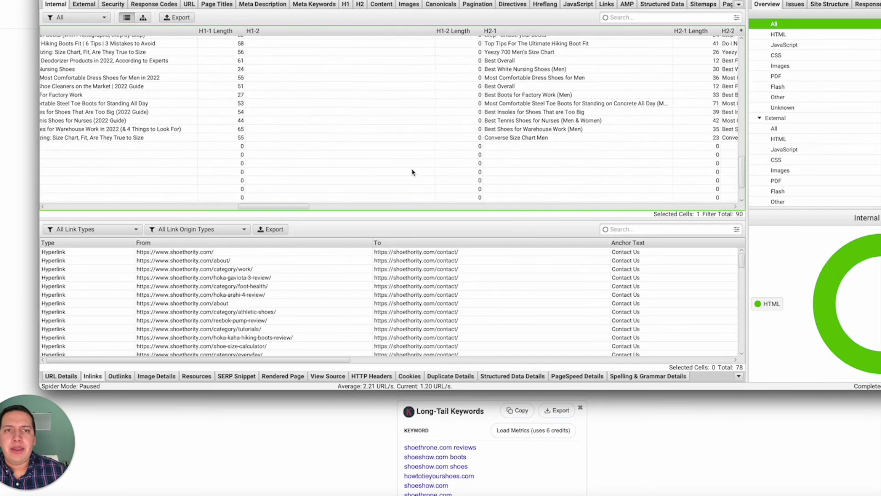
scroll(413, 173, "right", 20)
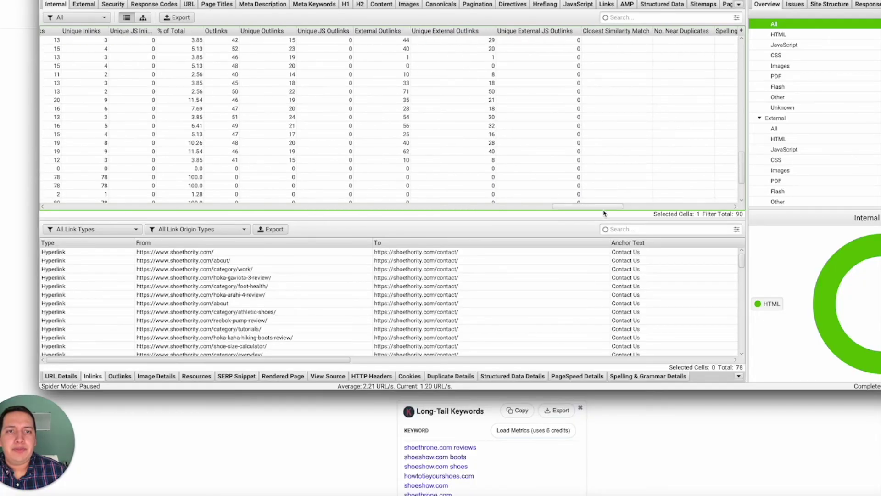
left_click_drag(604, 207, 659, 209)
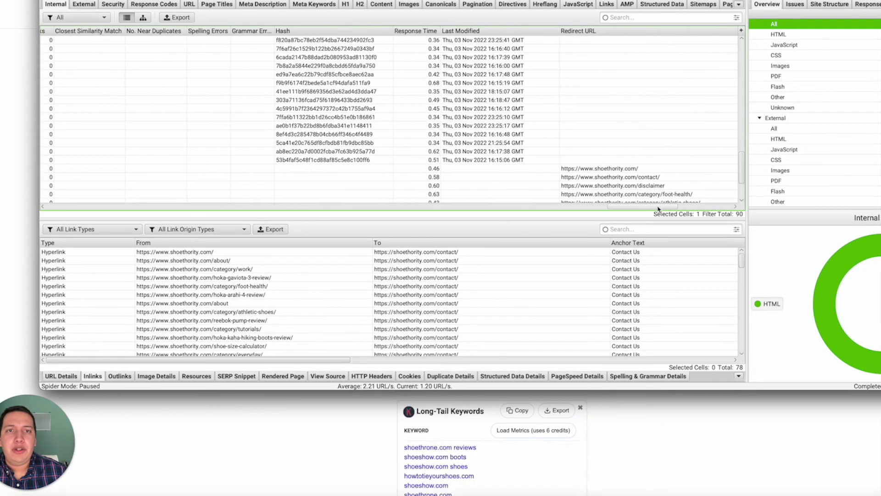
scroll(630, 131, "down", 5)
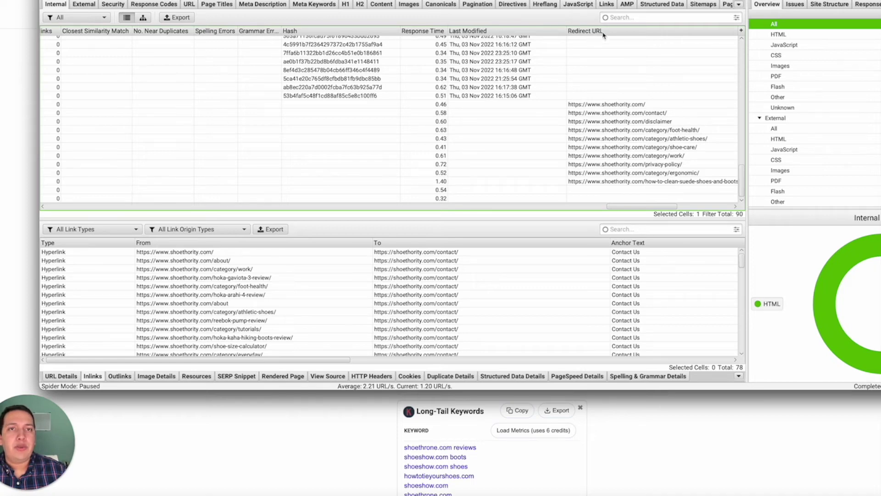
left_click(618, 115)
scroll(618, 117, "right", 10)
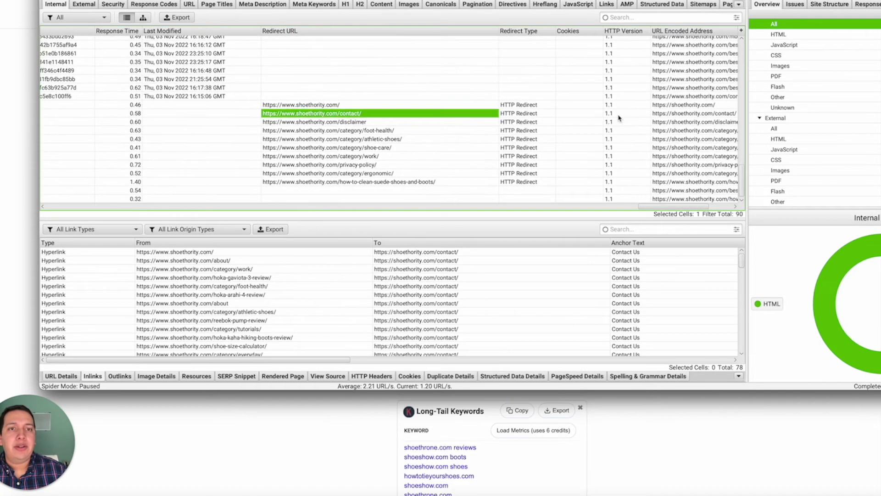
scroll(515, 143, "right", 15)
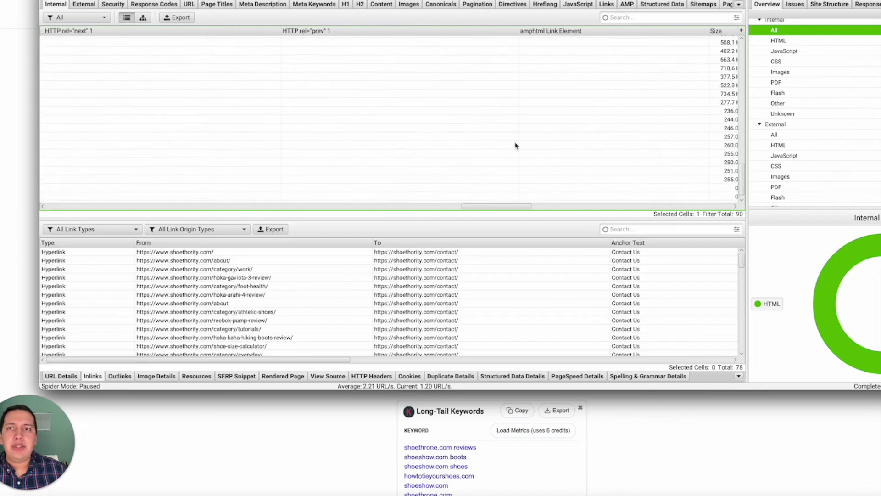
left_click(87, 5)
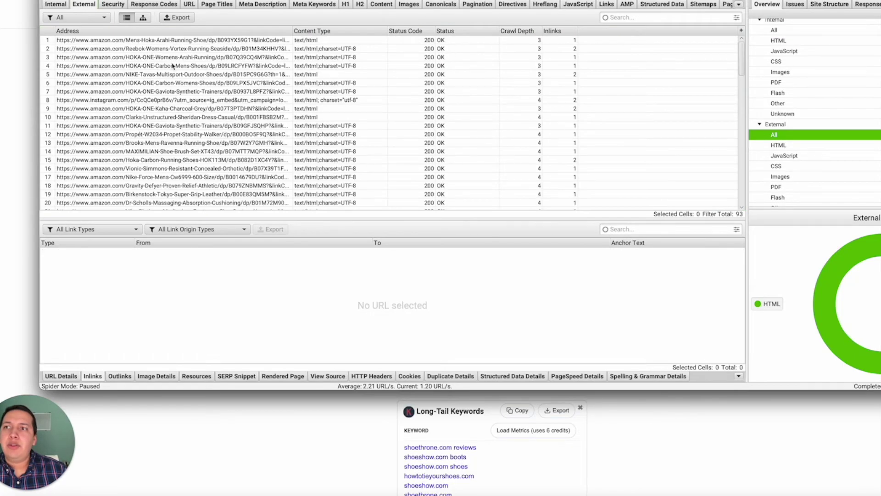
Step: Check the inlinks to the Reebok Amazon URL, from reebok-pump-review, and to the Instagram post
left_click(180, 51)
scroll(181, 54, "down", 15)
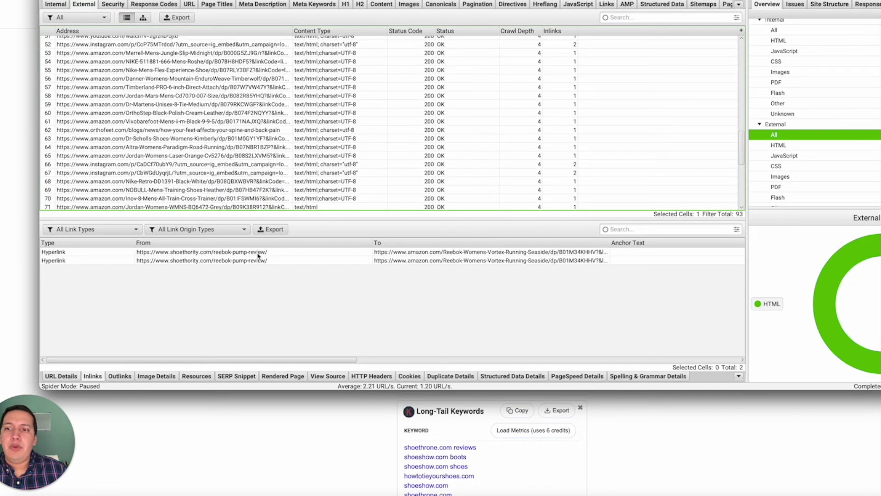
left_click(258, 253)
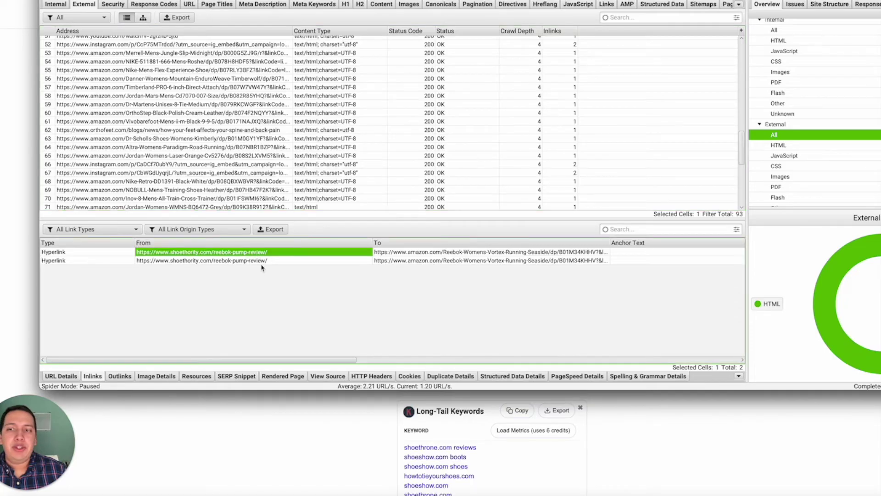
left_click(422, 252)
left_click(262, 44)
scroll(260, 45, "up", 5)
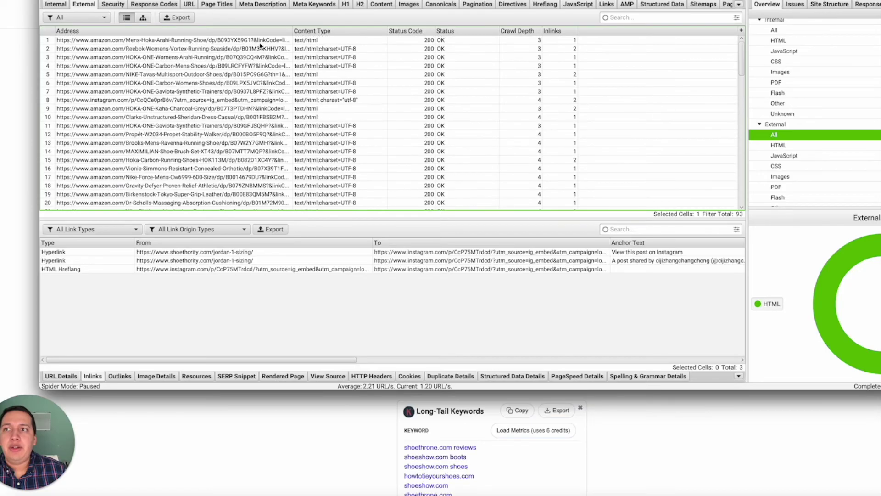
Step: Step through the Security, Response Codes, H1, H2 and Content reports
left_click(105, 5)
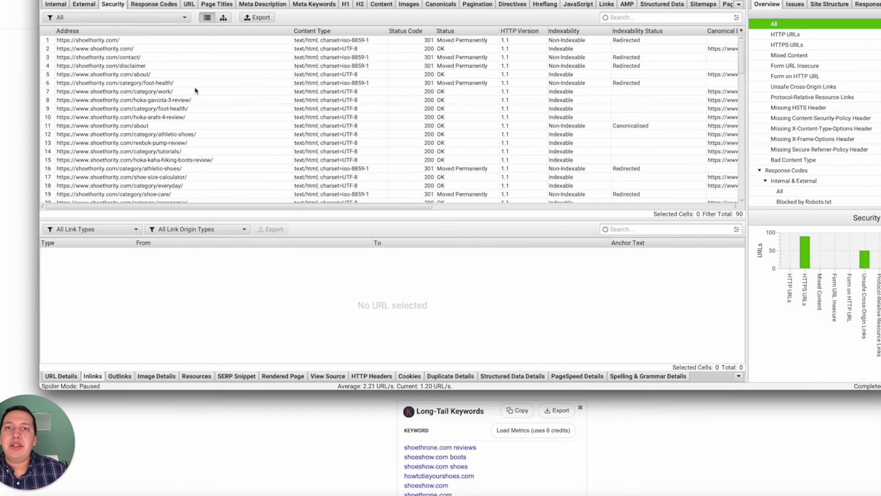
left_click(157, 6)
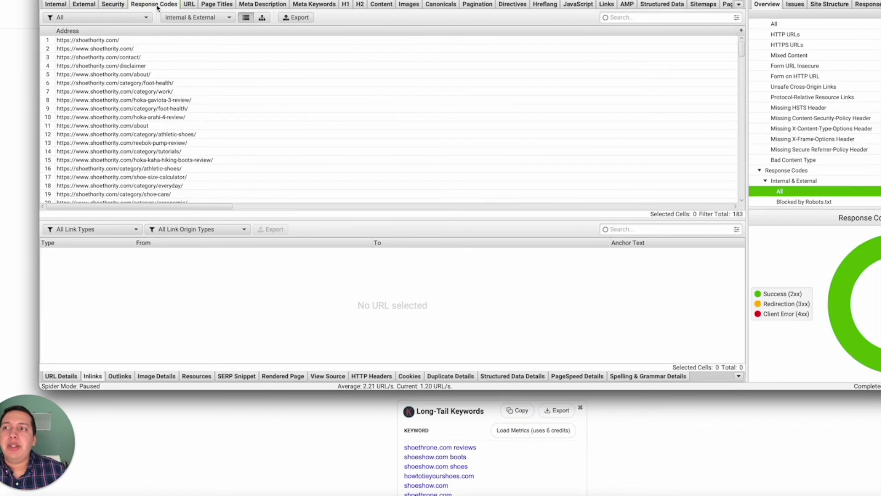
scroll(338, 127, "right", 15)
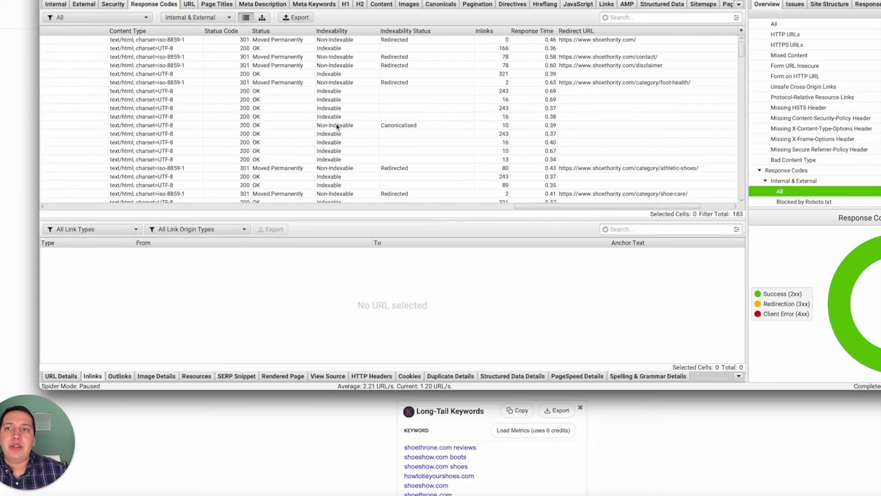
left_click(345, 5)
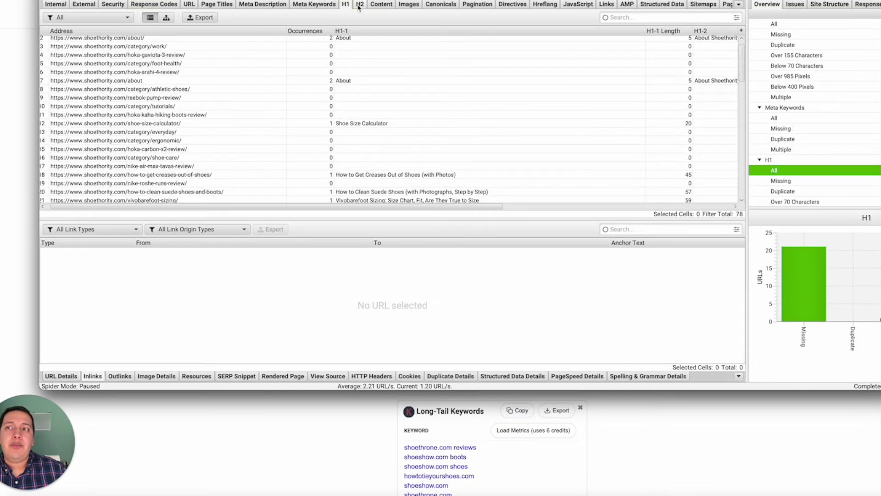
left_click(359, 5)
left_click(383, 6)
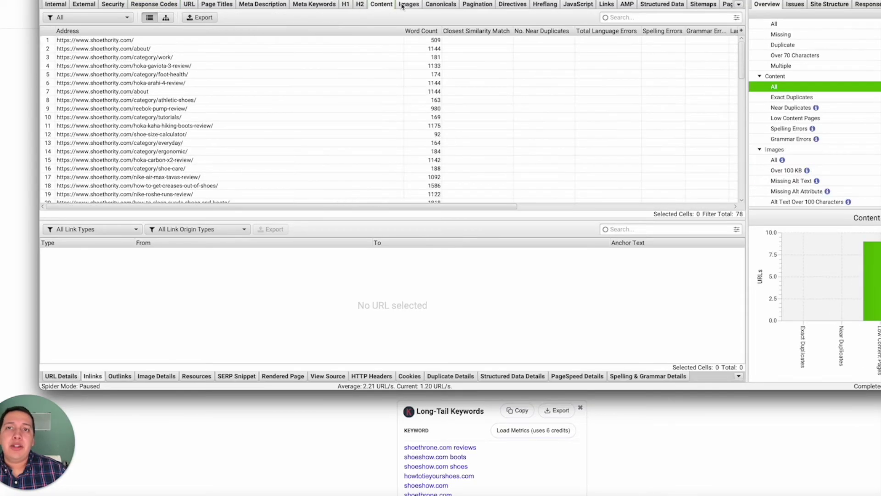
Step: Sort pages by Word Count ascending, widen that column, and inspect the jordan-1-sizing page's inlinks
left_click(419, 34)
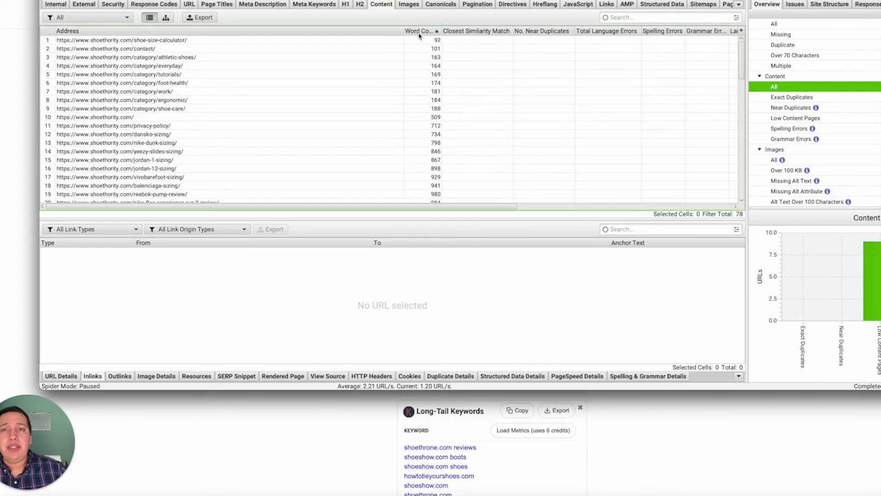
scroll(421, 138, "down", 6)
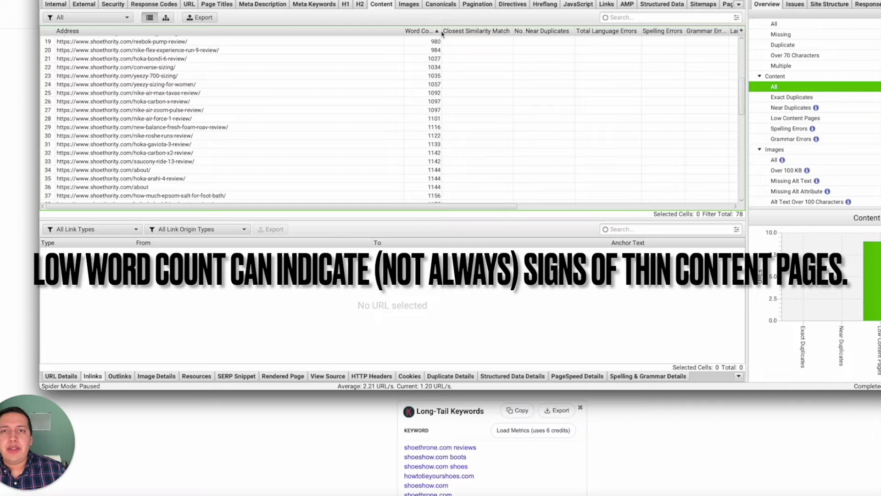
left_click_drag(442, 31, 470, 30)
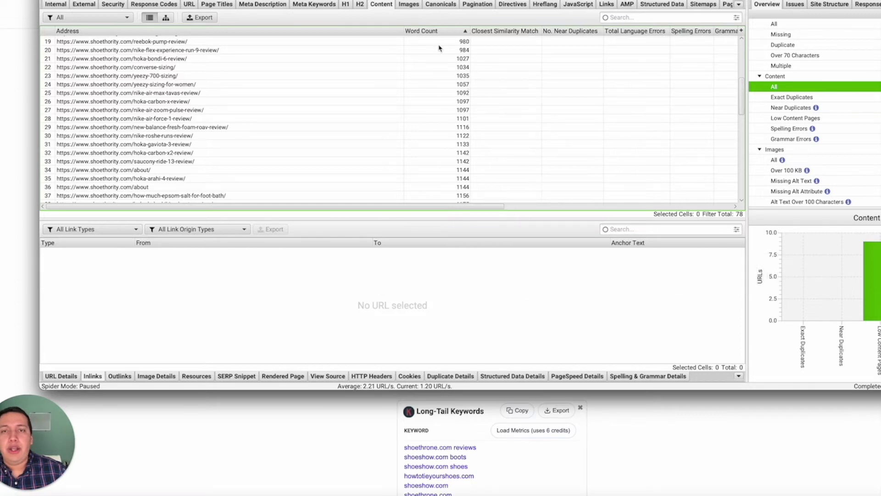
scroll(439, 48, "up", 6)
left_click_drag(441, 43, 442, 198)
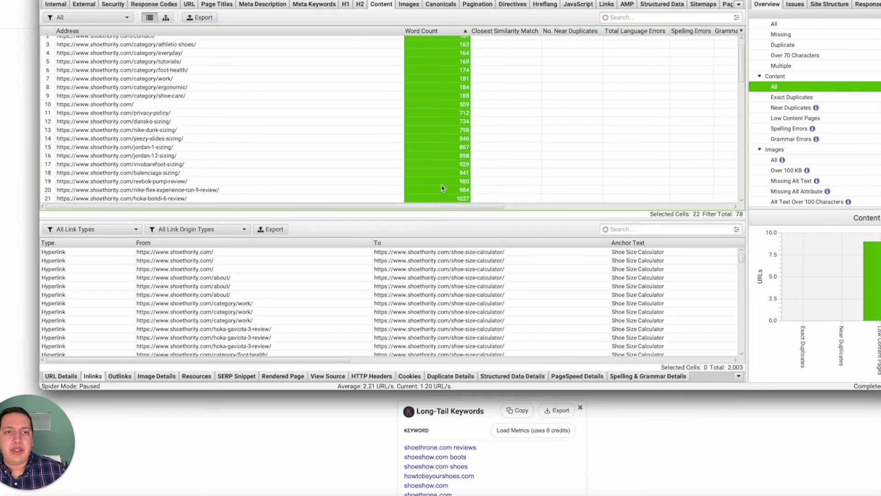
scroll(437, 137, "down", 5)
scroll(439, 112, "up", 5)
left_click(436, 102)
scroll(436, 102, "up", 3)
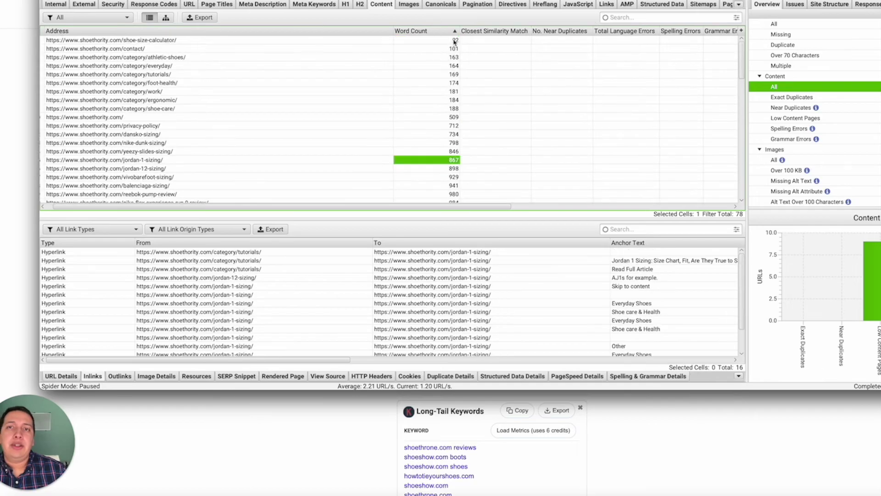
Step: Move on through the Images and Canonicals reports to the Structured Data report
left_click(415, 6)
left_click(444, 5)
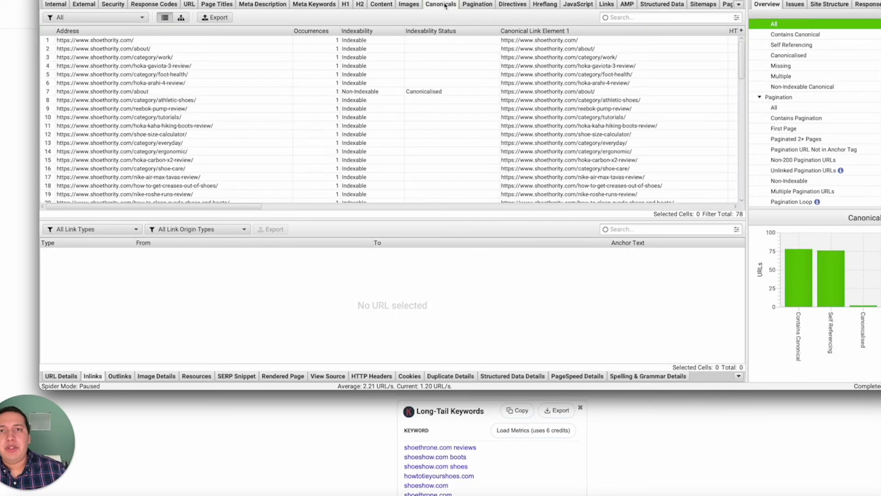
scroll(480, 71, "right", 3)
scroll(328, 56, "left", 3)
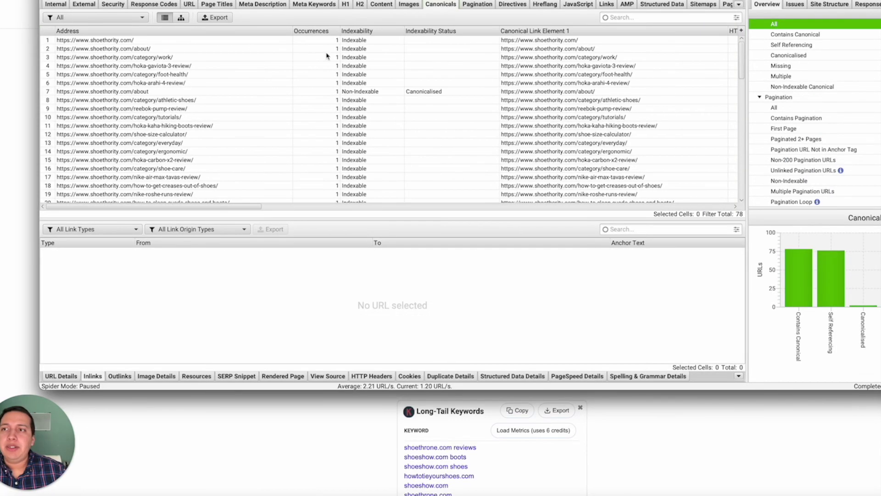
left_click(671, 5)
Step: Show the crawled URLs as a folder tree and check inlinks to the homepage and about/ page
scroll(464, 124, "down", 9)
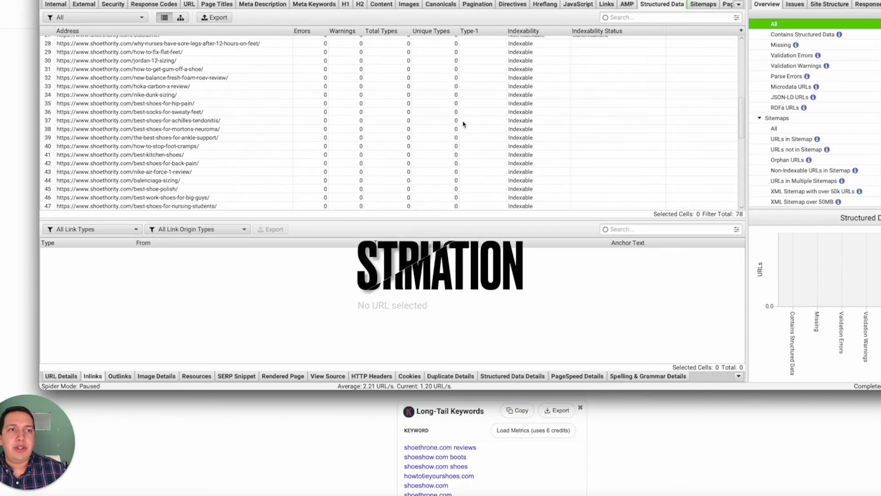
scroll(463, 124, "up", 9)
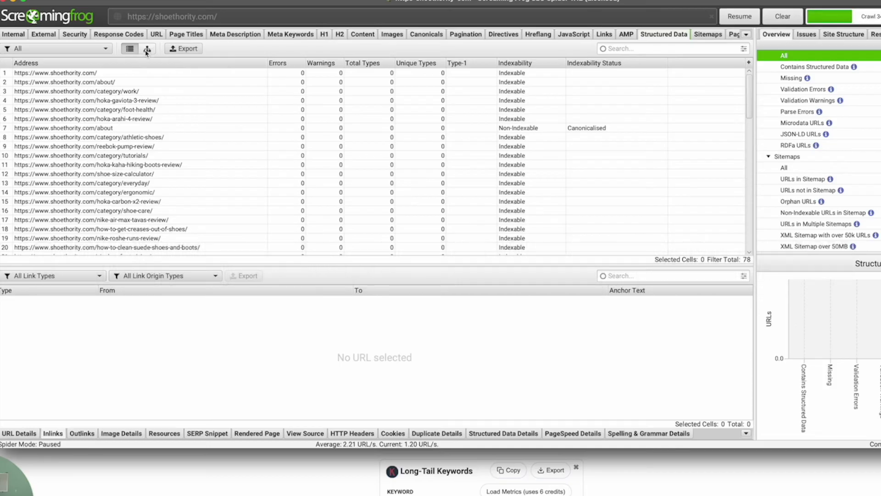
left_click(148, 49)
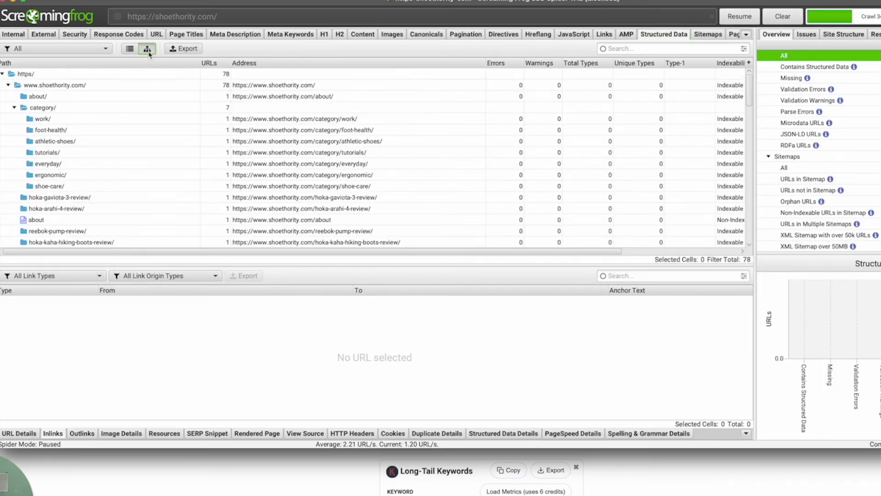
scroll(118, 171, "down", 15)
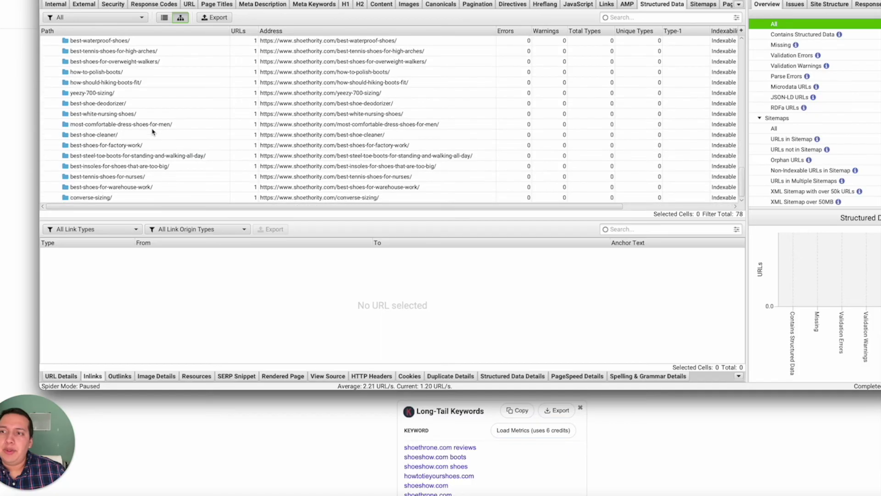
scroll(153, 132, "up", 15)
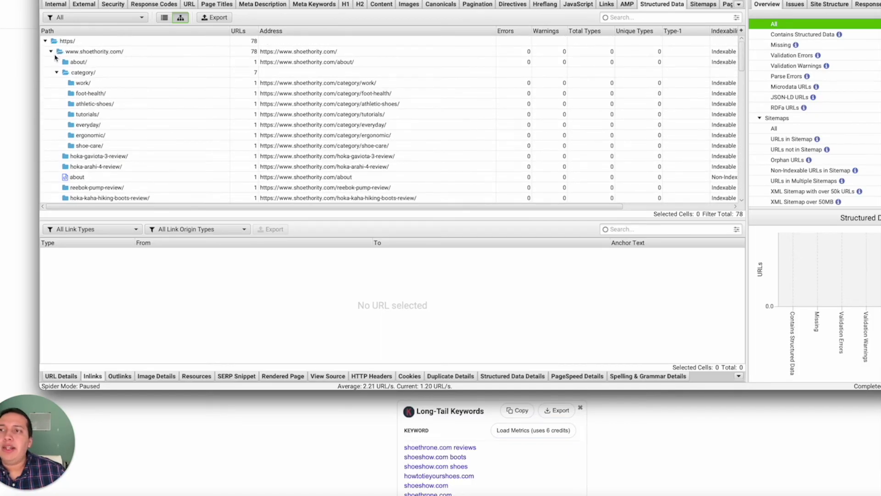
left_click(77, 52)
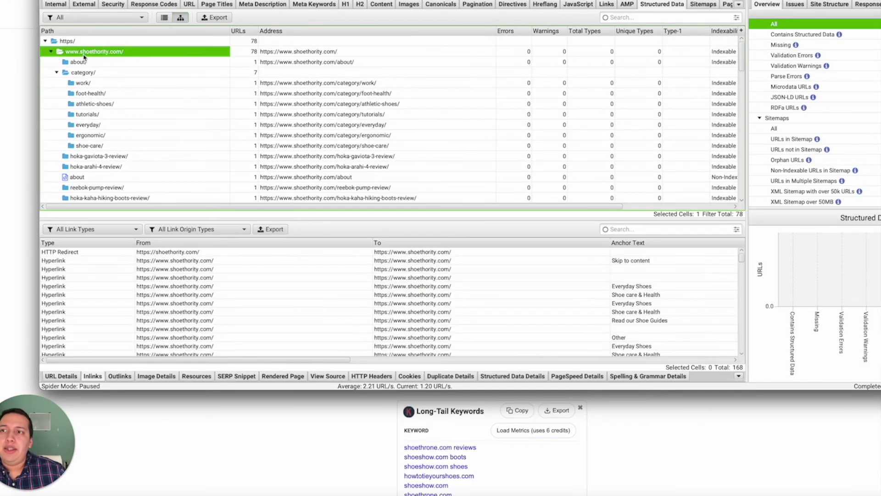
left_click(71, 66)
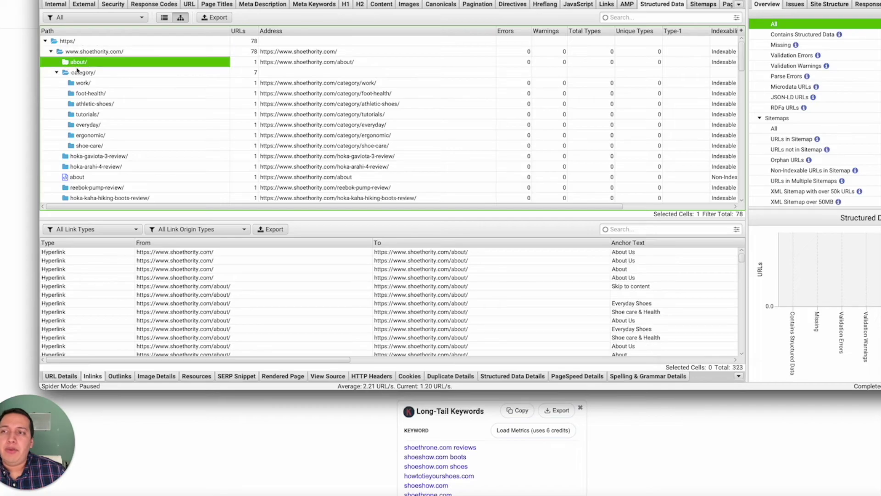
left_click(340, 62)
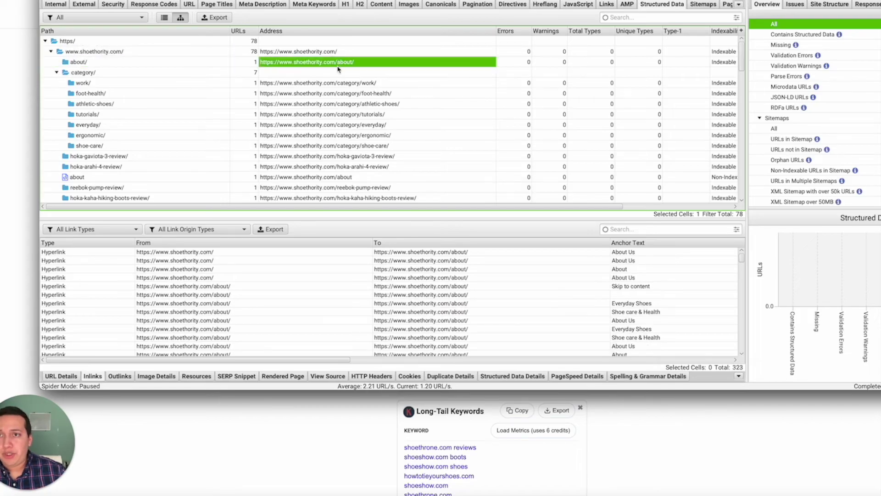
Step: Select the seven category page addresses under category/, then scroll down the remaining paths
left_click(161, 76)
left_click_drag(161, 88, 172, 147)
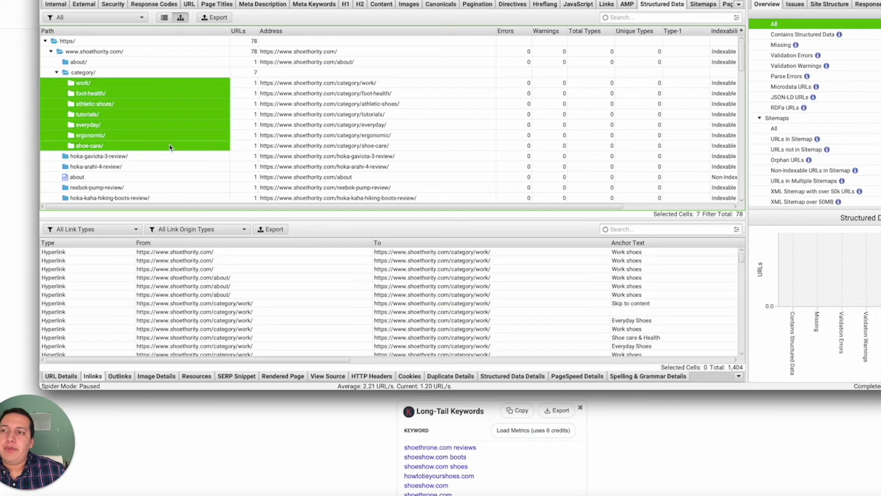
scroll(108, 120, "down", 3)
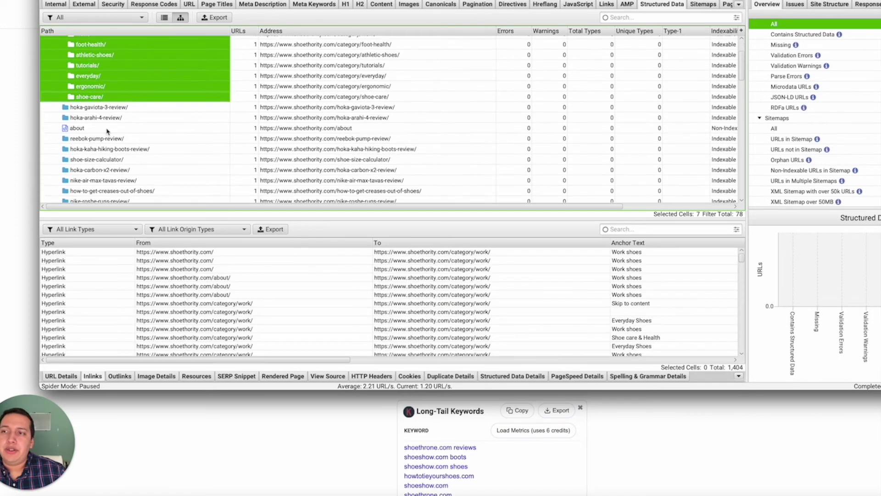
scroll(110, 113, "up", 2)
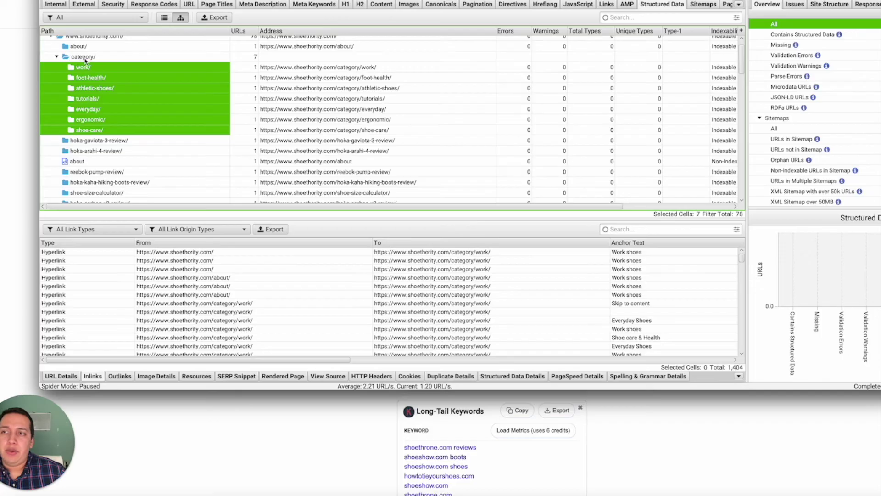
scroll(197, 111, "down", 1)
left_click_drag(286, 61, 281, 125)
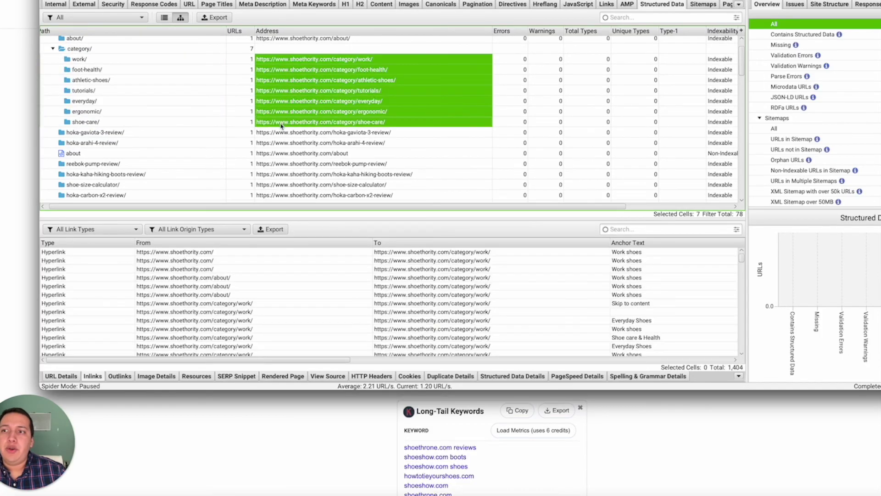
scroll(133, 137, "down", 10)
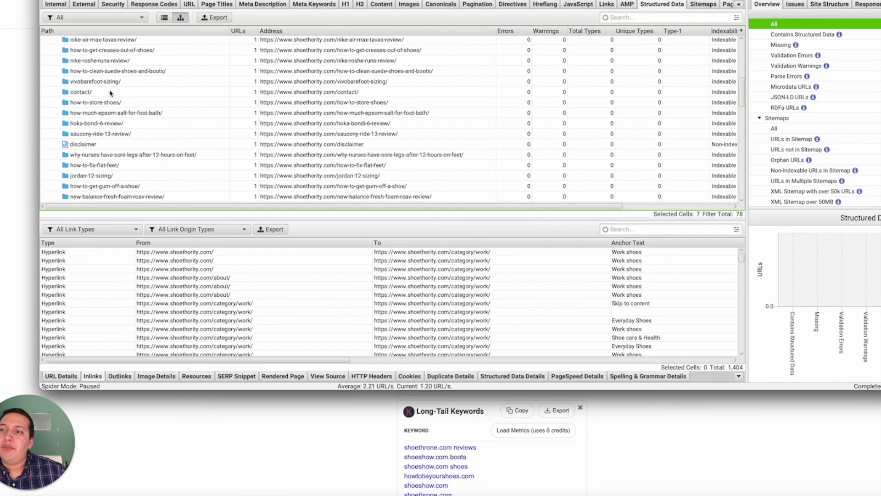
scroll(106, 102, "down", 8)
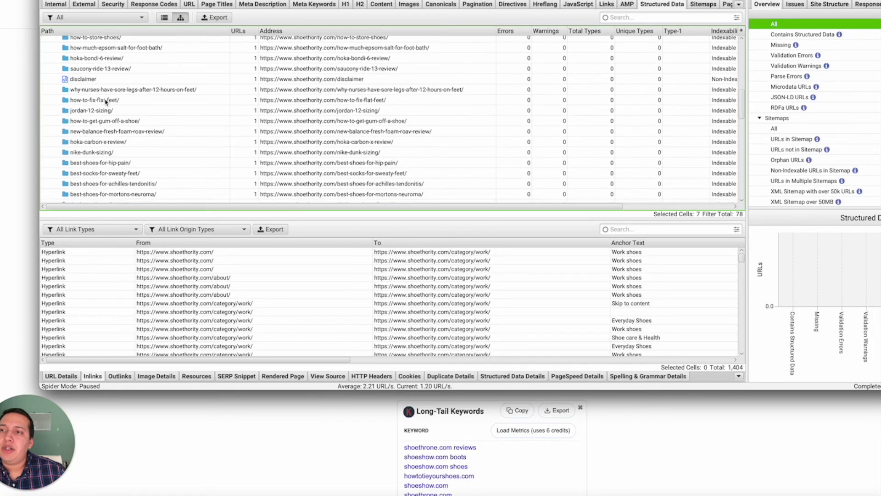
scroll(106, 102, "down", 1)
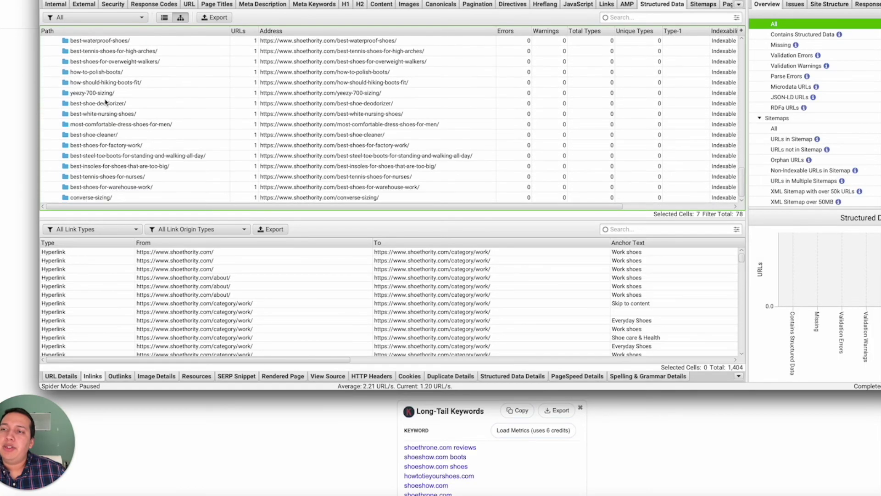
Step: List the crawl issues and filter to 'Pagination: Pagination URL Not in Anchor Tag'
left_click(795, 5)
scroll(856, 102, "down", 2)
scroll(856, 102, "up", 2)
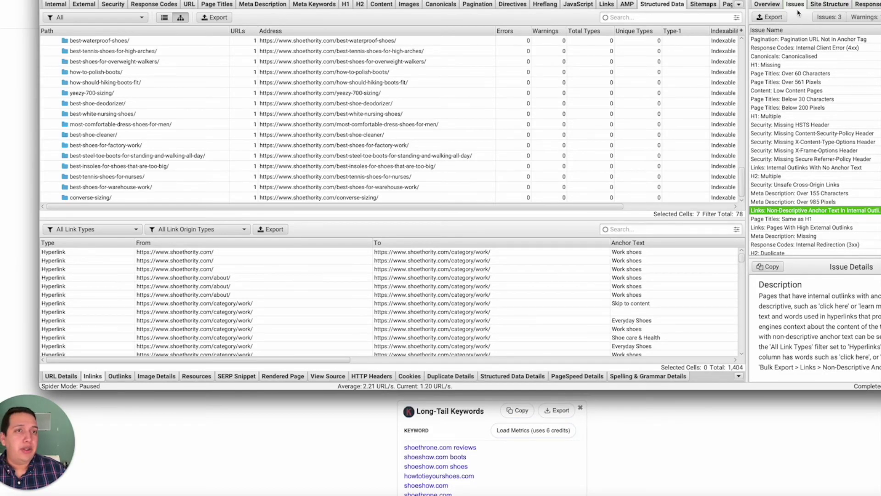
scroll(865, 125, "down", 2)
scroll(865, 125, "up", 2)
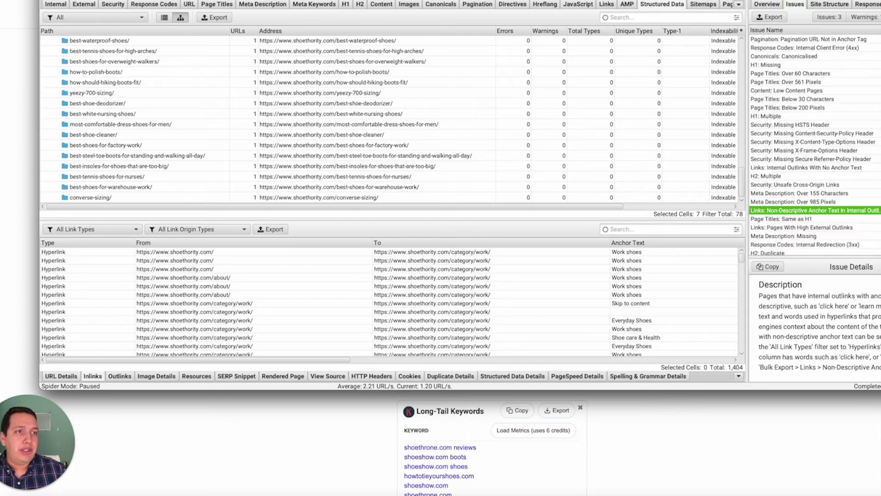
left_click(810, 40)
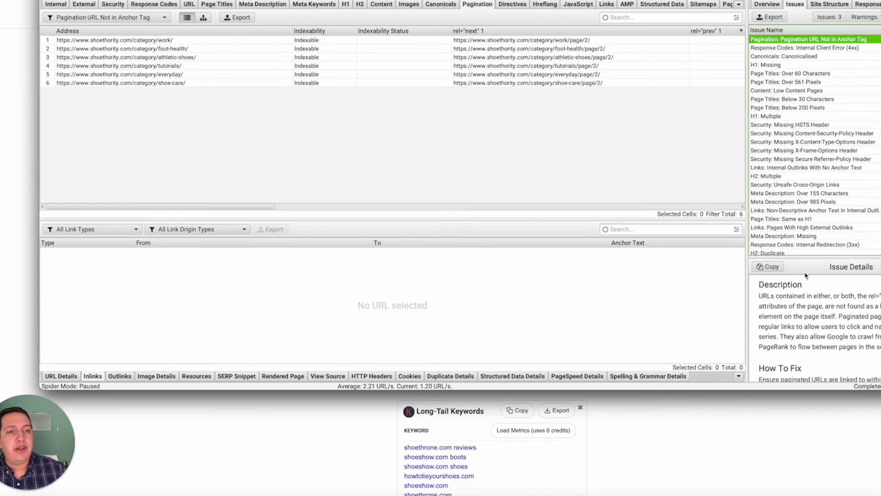
scroll(811, 193, "down", 2)
scroll(813, 174, "up", 2)
Step: Return to the Overview filters, scroll through them, and move the crawler window aside
left_click(773, 3)
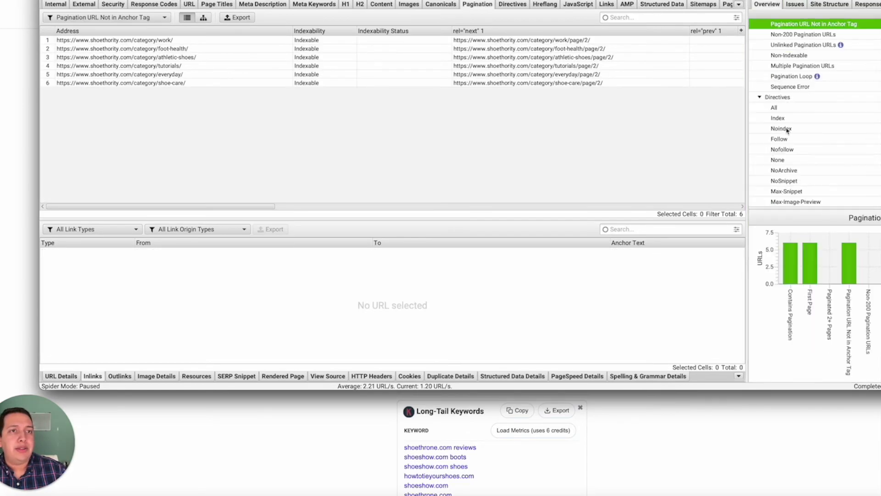
scroll(788, 130, "up", 10)
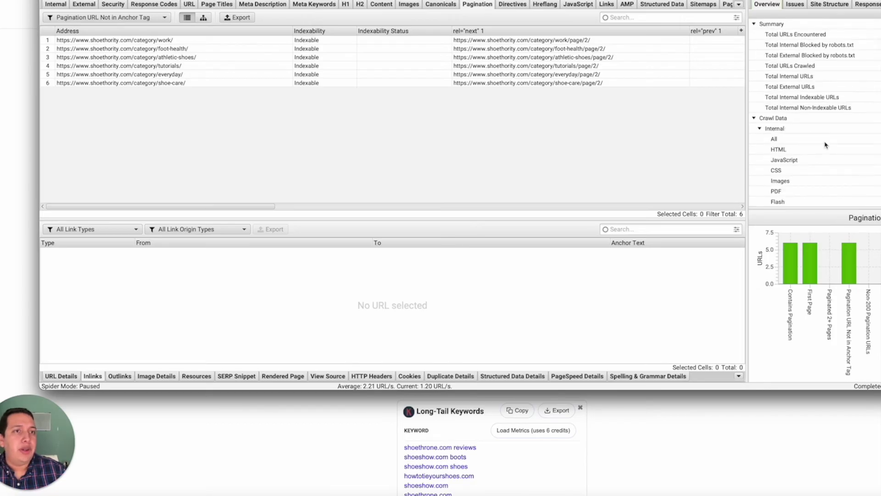
scroll(807, 133, "down", 10)
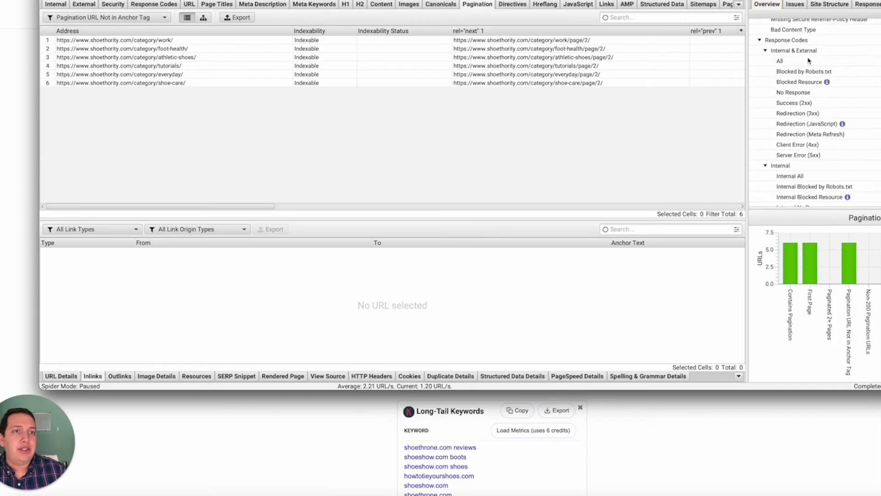
scroll(809, 61, "down", 2)
scroll(800, 120, "down", 15)
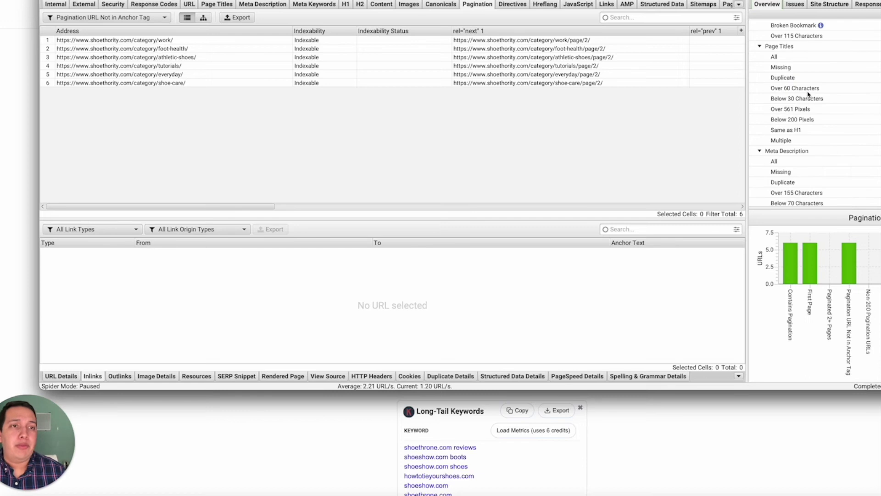
scroll(808, 95, "up", 1)
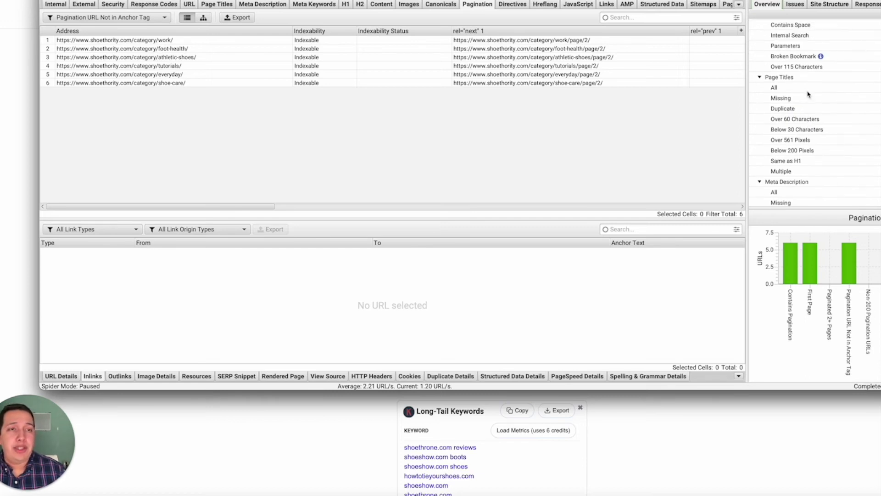
scroll(809, 95, "up", 18)
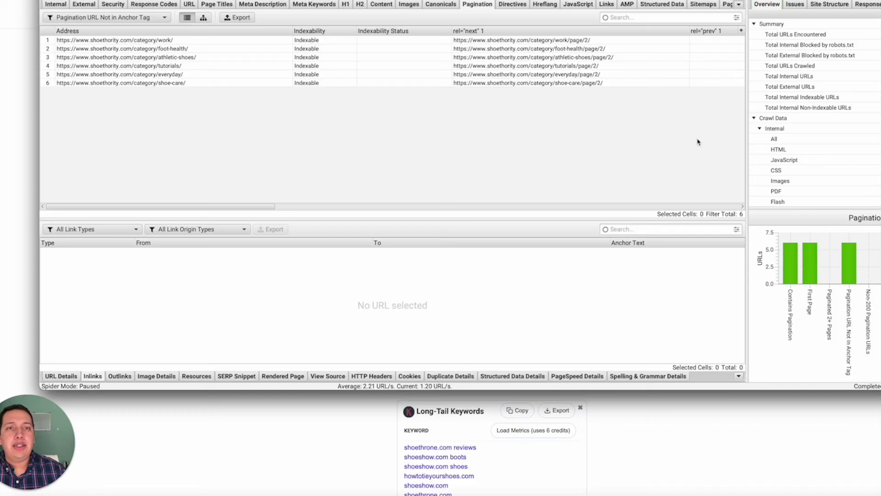
scroll(843, 144, "down", 15)
scroll(843, 145, "down", 15)
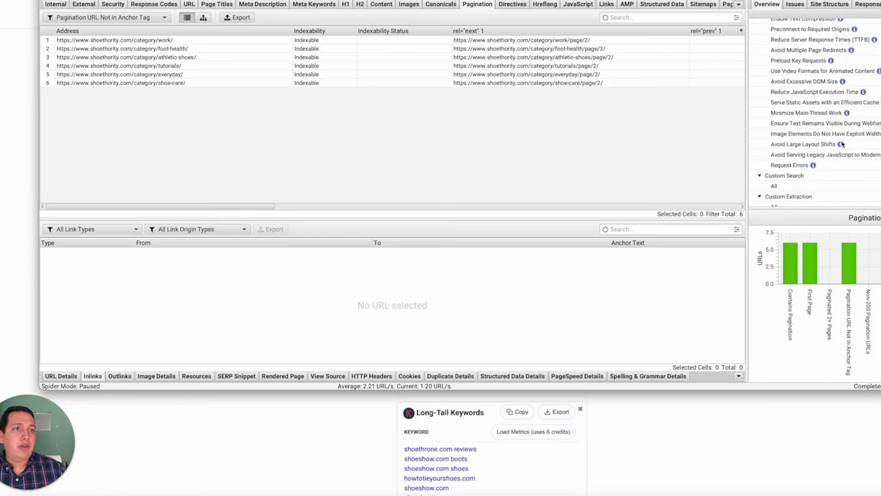
scroll(843, 145, "up", 20)
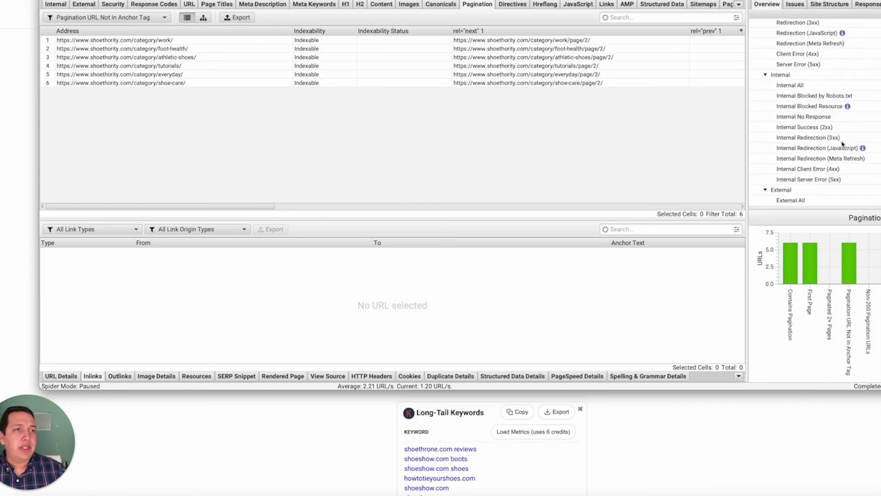
scroll(847, 93, "down", 10)
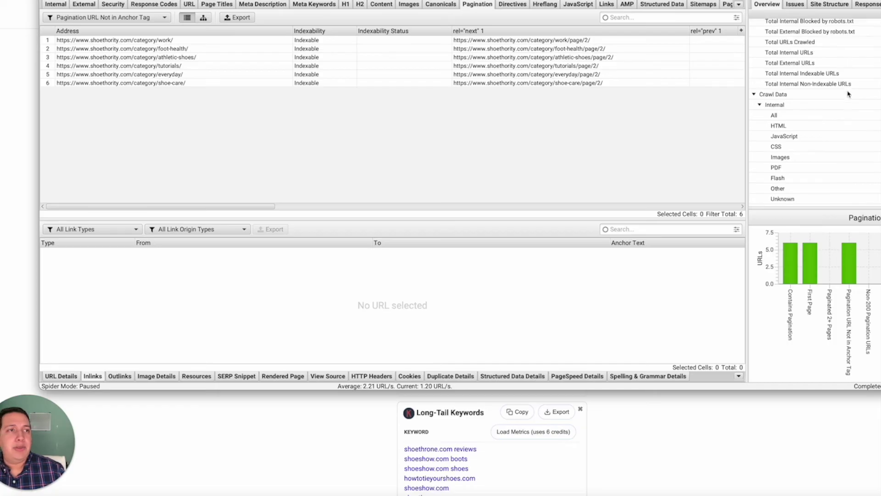
scroll(848, 93, "down", 15)
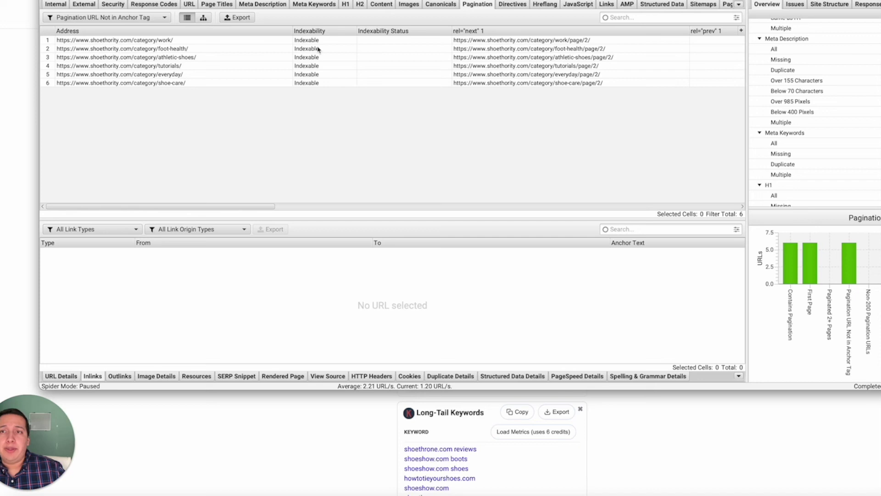
left_click_drag(305, 0, 320, 23)
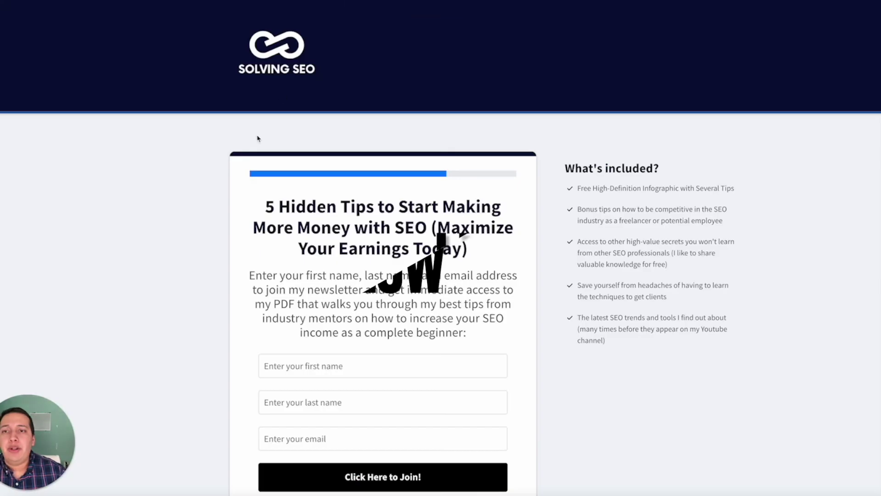
Step: Scroll down the newsletter page, highlighting the heading and the 'PDF inforgraphic' small print
scroll(257, 138, "down", 2)
left_click_drag(252, 112, 539, 167)
left_click(508, 166)
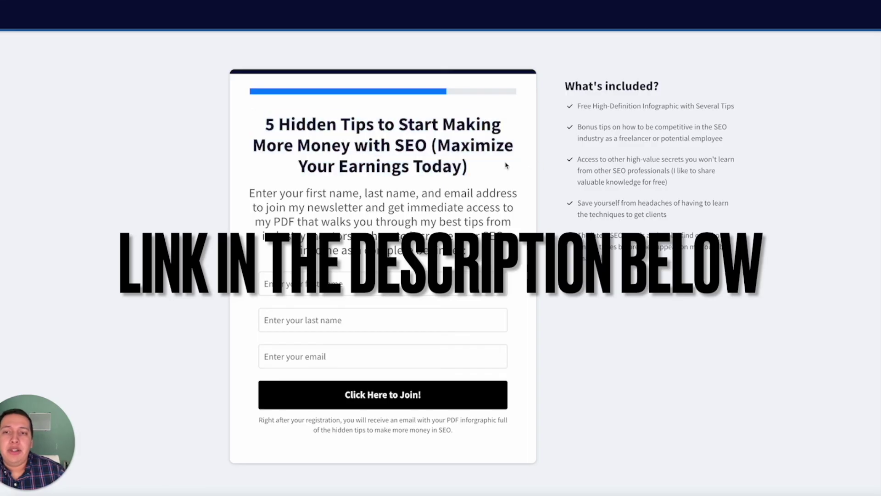
scroll(507, 167, "down", 1)
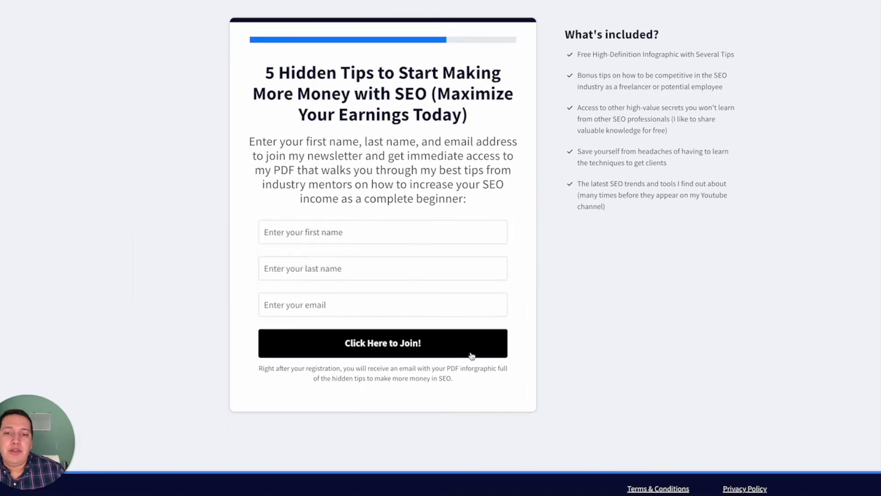
left_click_drag(447, 367, 538, 371)
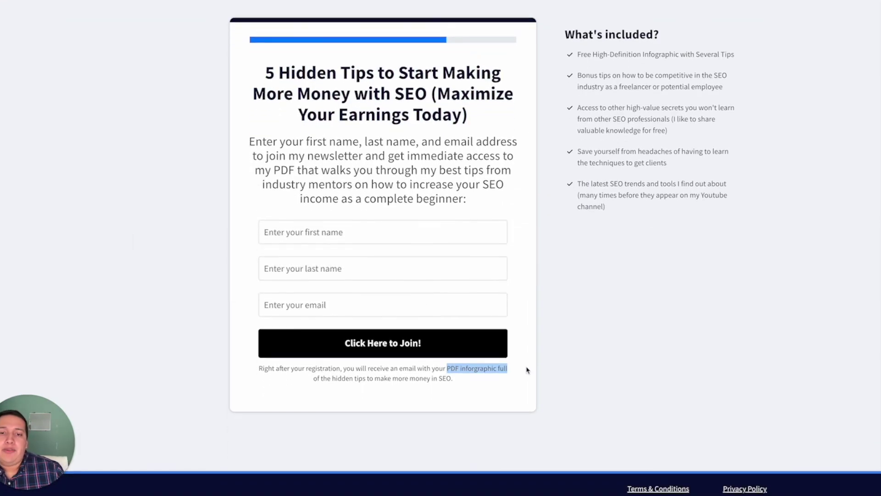
Step: Scroll back up and highlight the start of the '5 Hidden Tips' heading
scroll(527, 370, "up", 1)
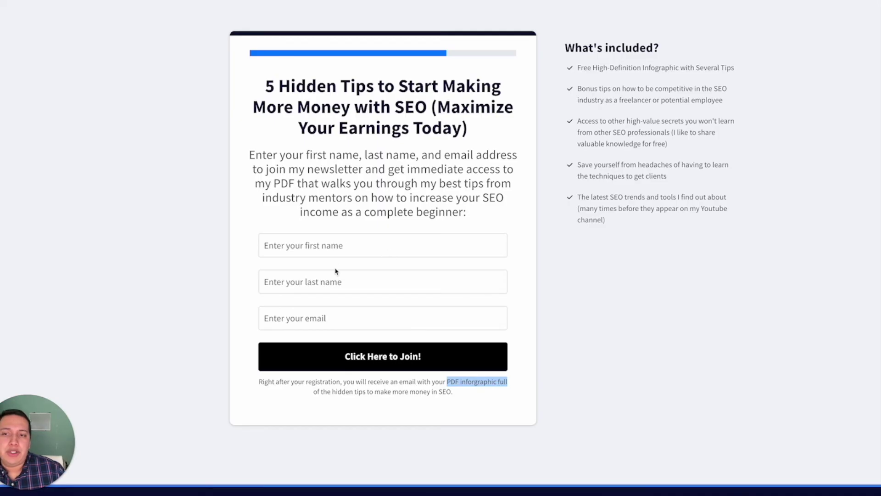
scroll(340, 323, "up", 1)
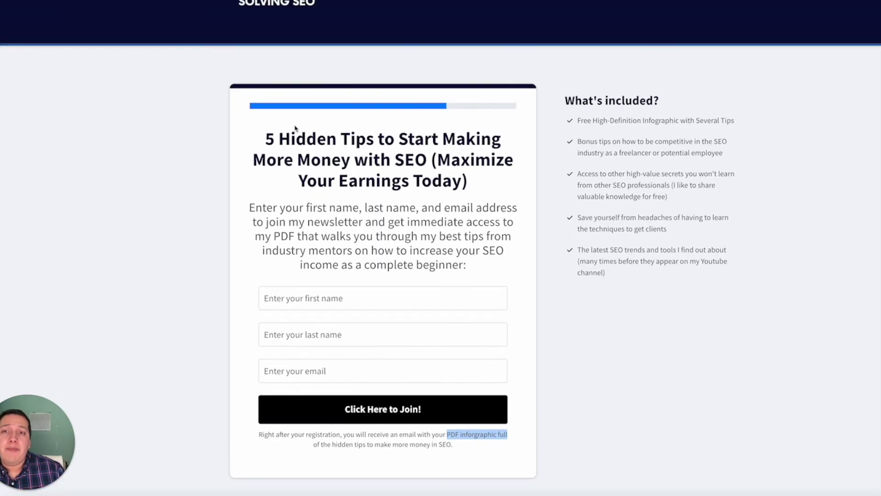
left_click(258, 133)
left_click_drag(258, 133, 430, 163)
left_click(431, 163)
scroll(369, 108, "up", 1)
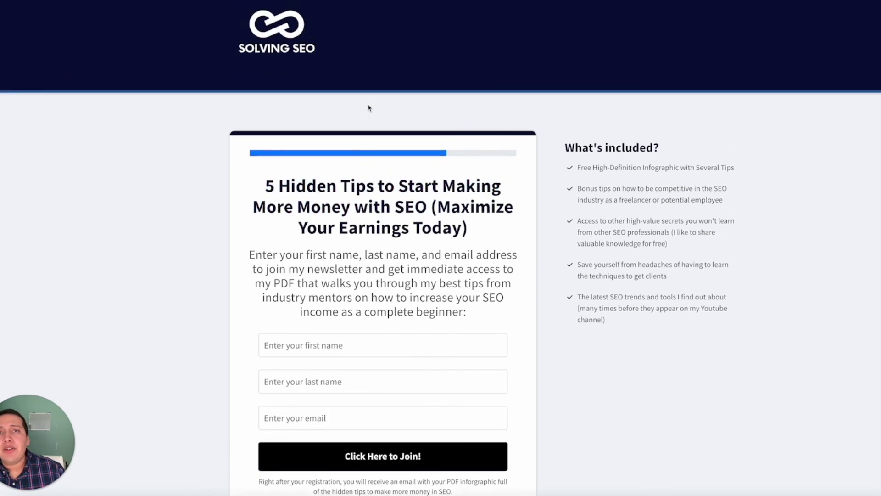
scroll(368, 109, "down", 2)
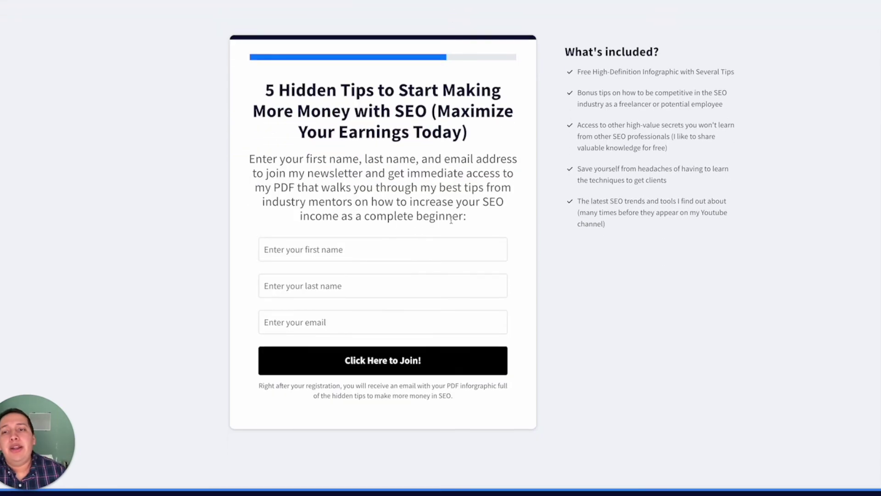
scroll(400, 112, "up", 3)
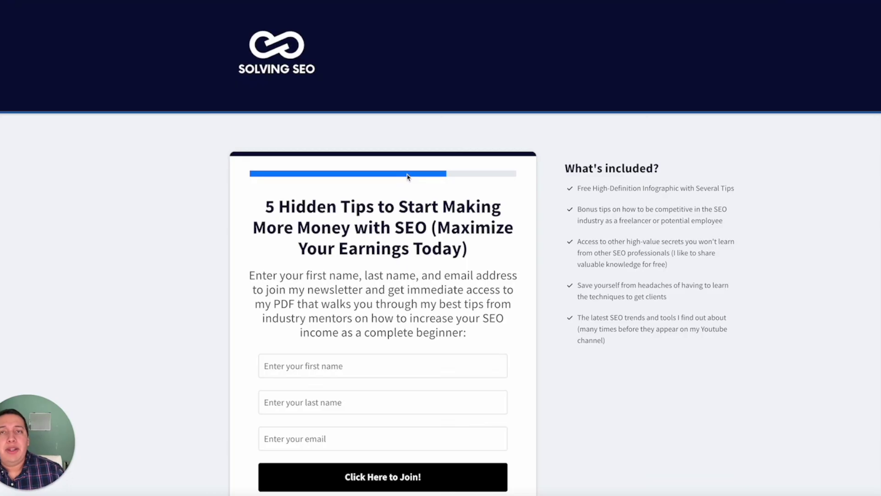